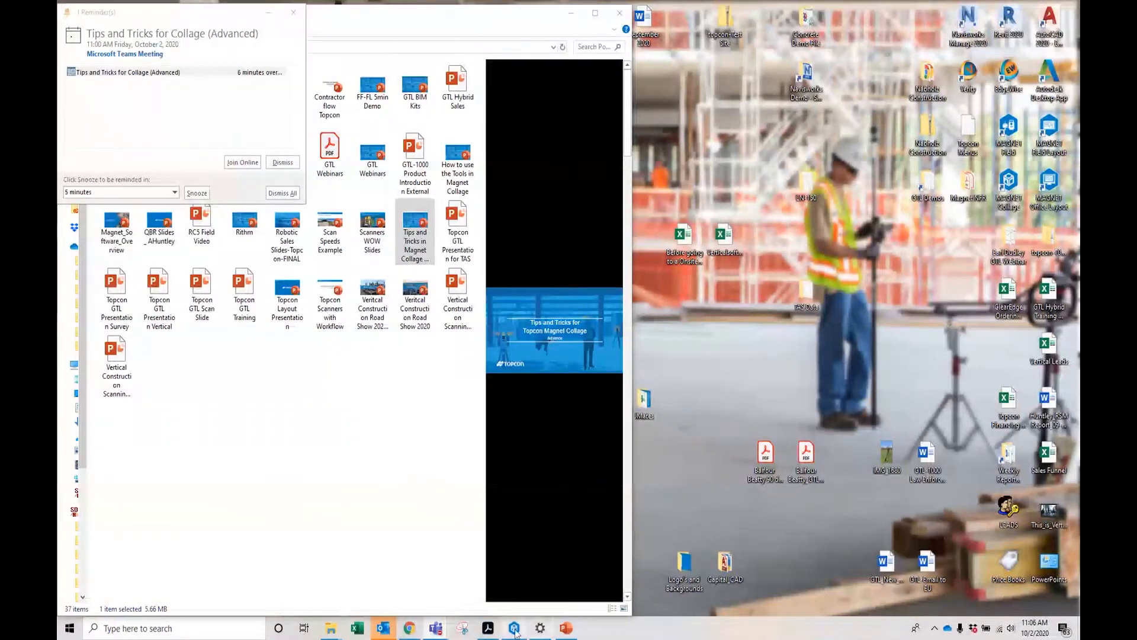
Switch to MAGNET Collage and examine the labelled survey points and scanned area around BLD 1 and BLD 2
left_click(514, 629)
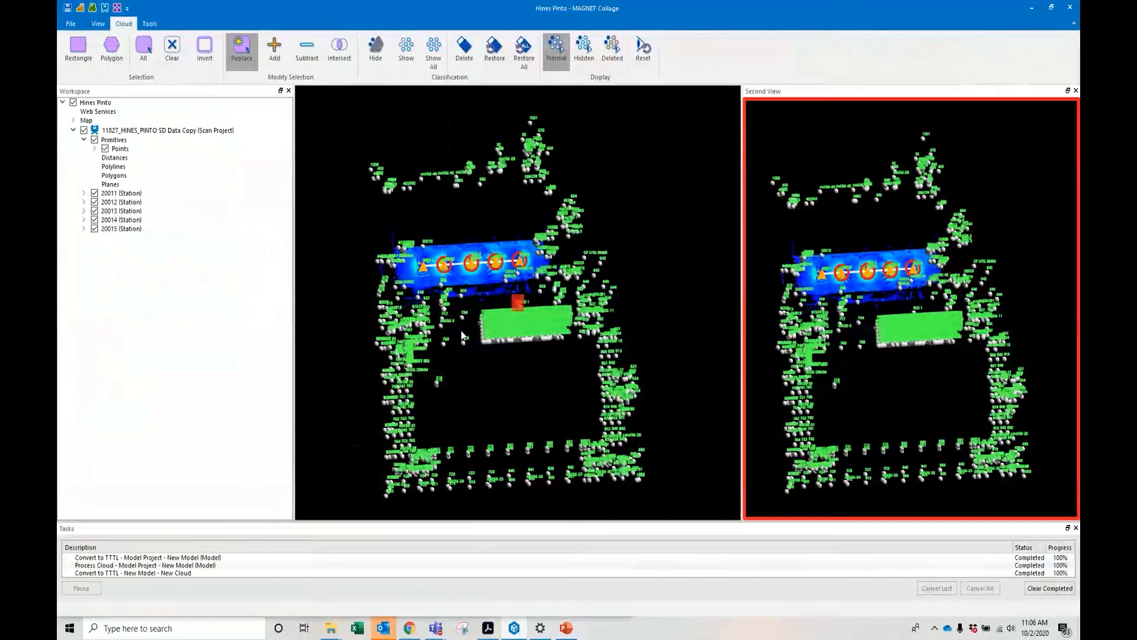
left_click(99, 26)
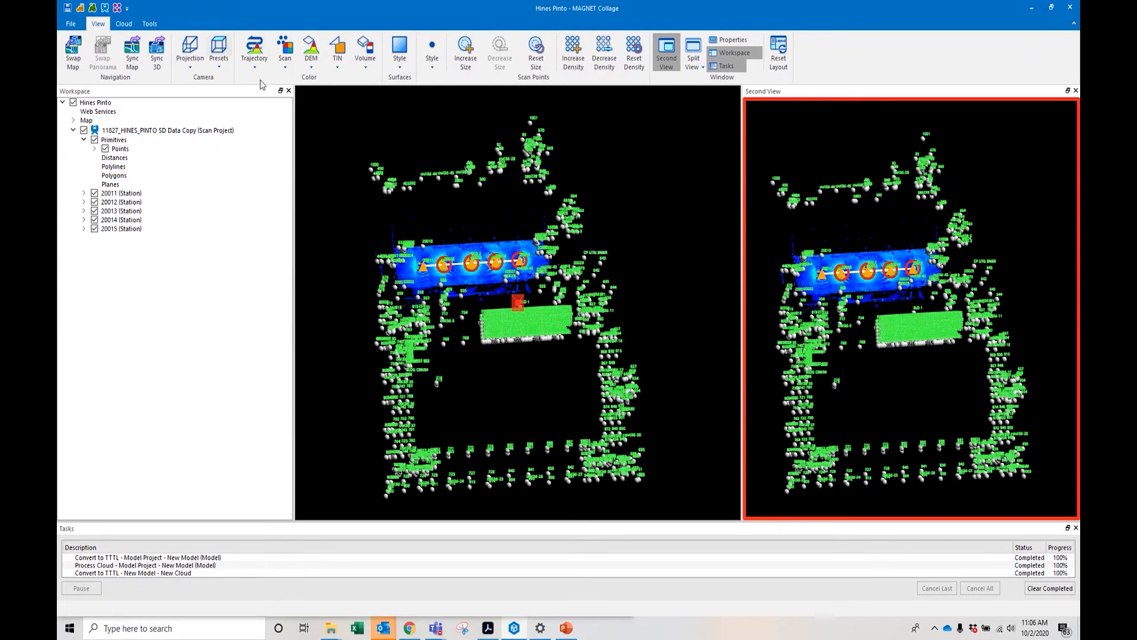
scroll(431, 185, "up", 2)
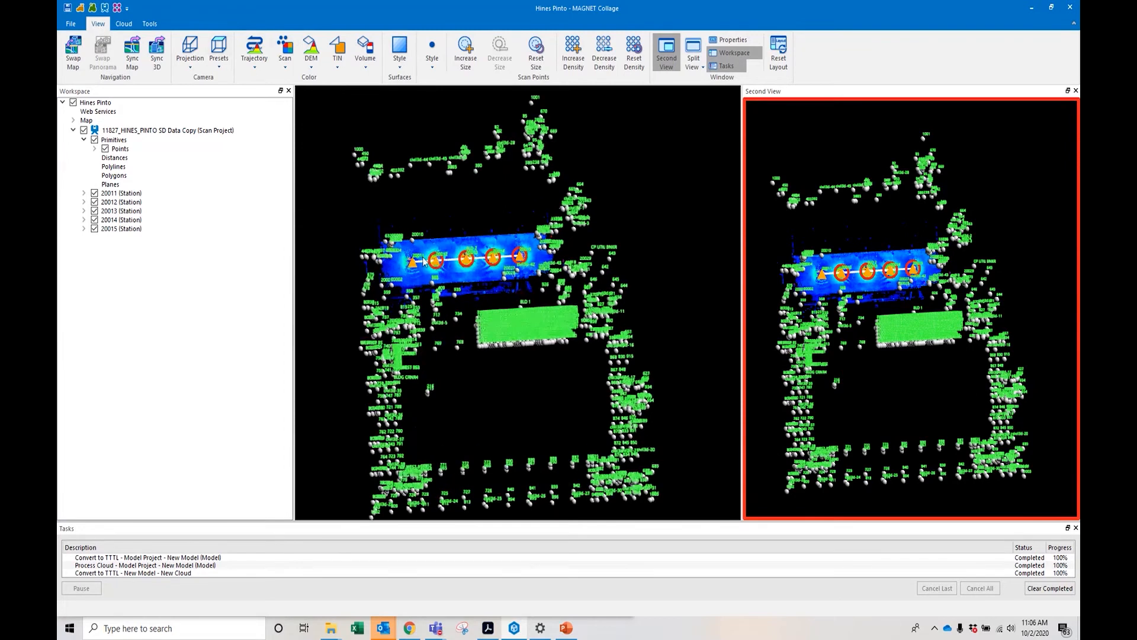
scroll(549, 204, "up", 1)
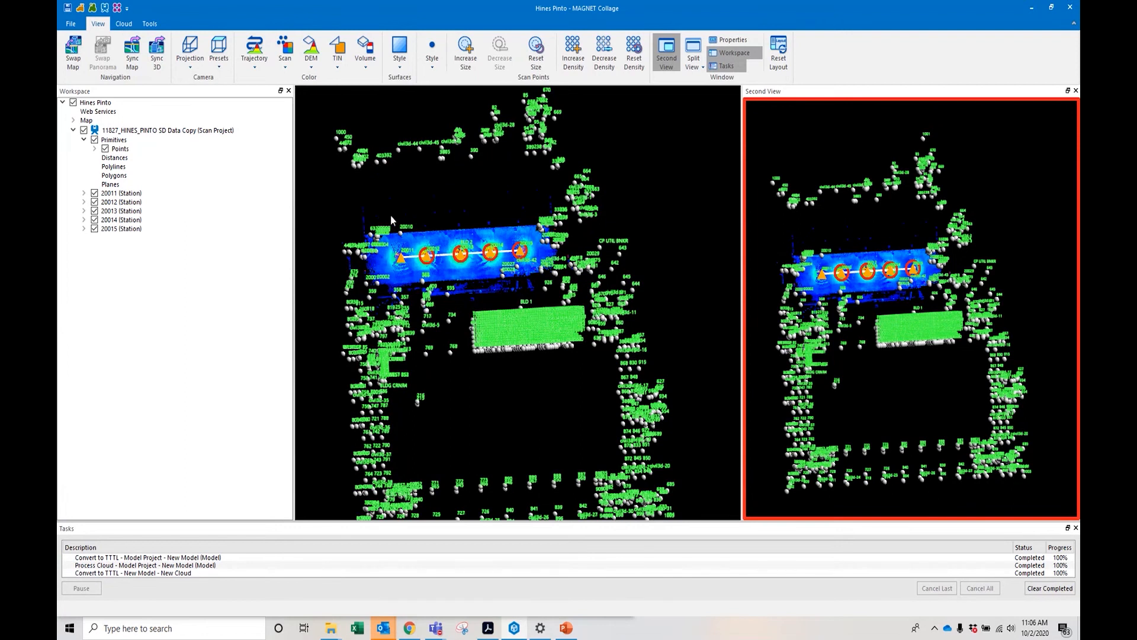
scroll(529, 322, "up", 1)
scroll(531, 325, "up", 4)
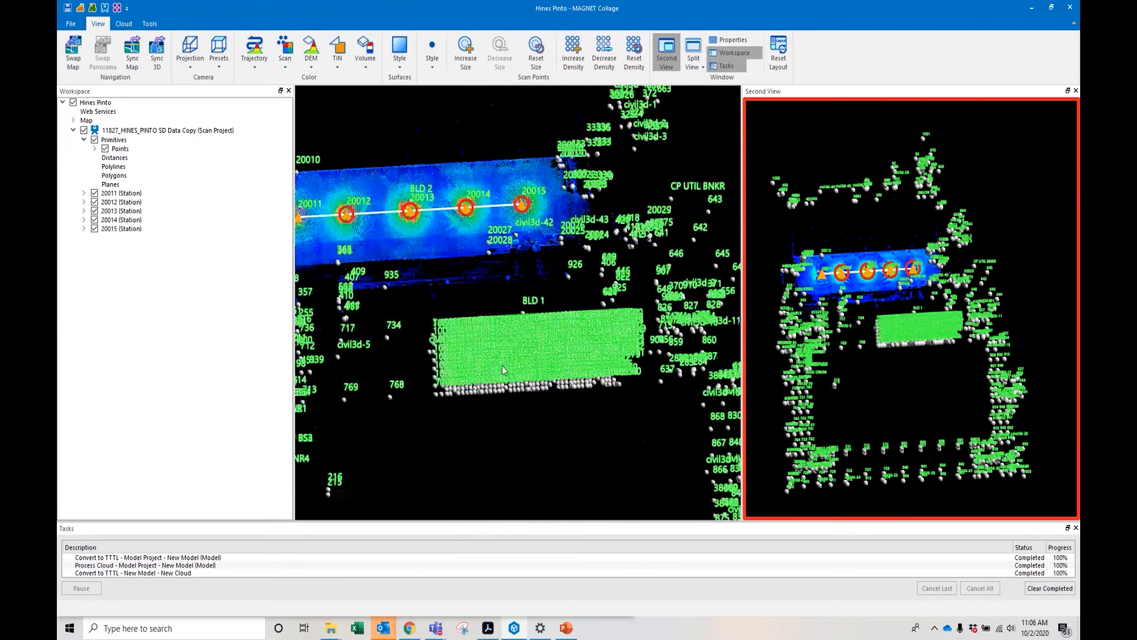
scroll(503, 370, "up", 4)
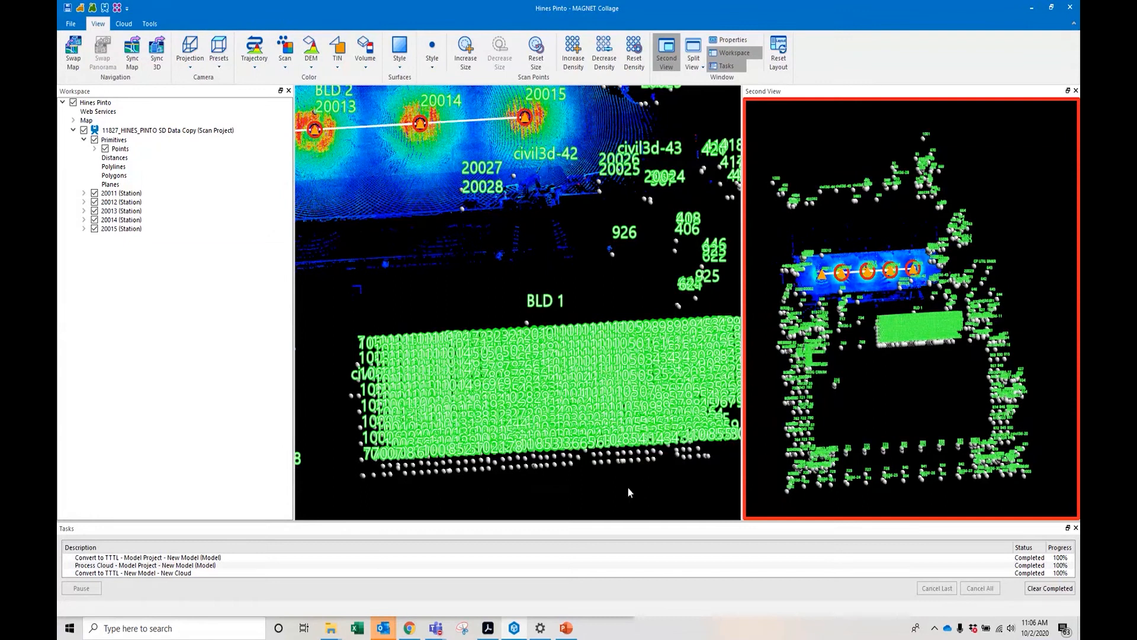
left_click_drag(443, 301, 521, 355)
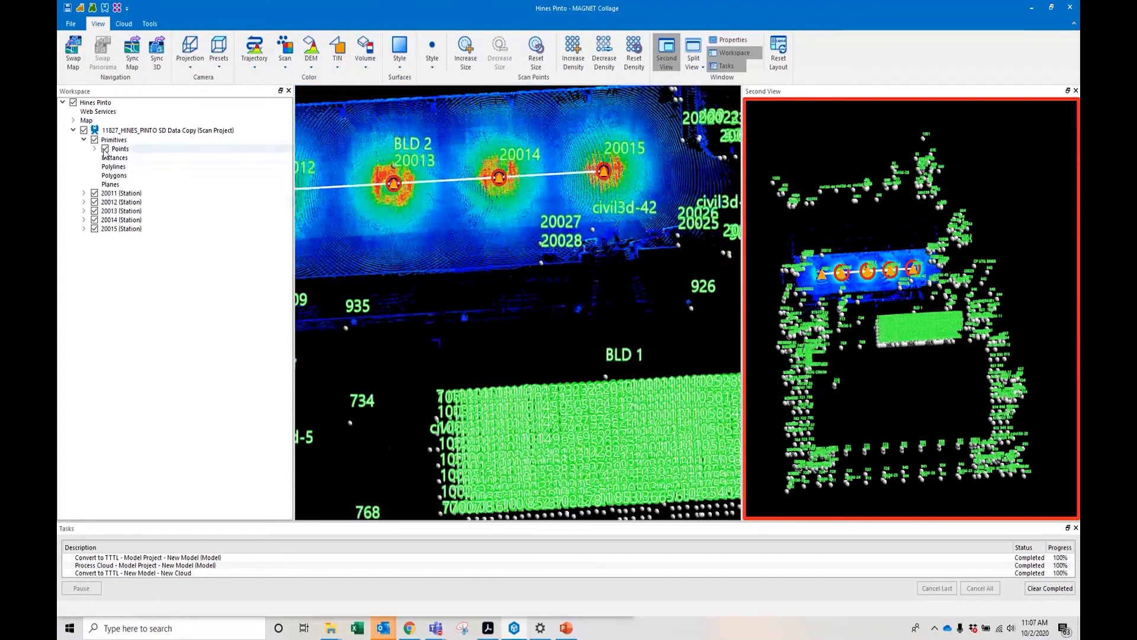
Hide the survey points of the 11827_HINES_PINTO scan project so only the scan stations are displayed
left_click(105, 149)
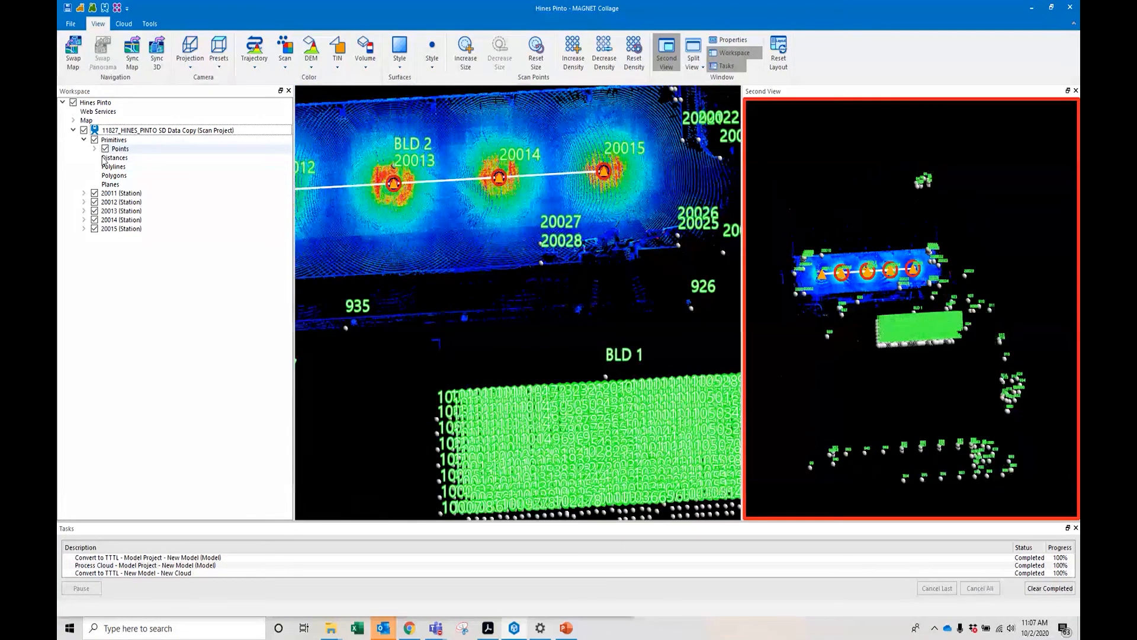
scroll(357, 342, "down", 5)
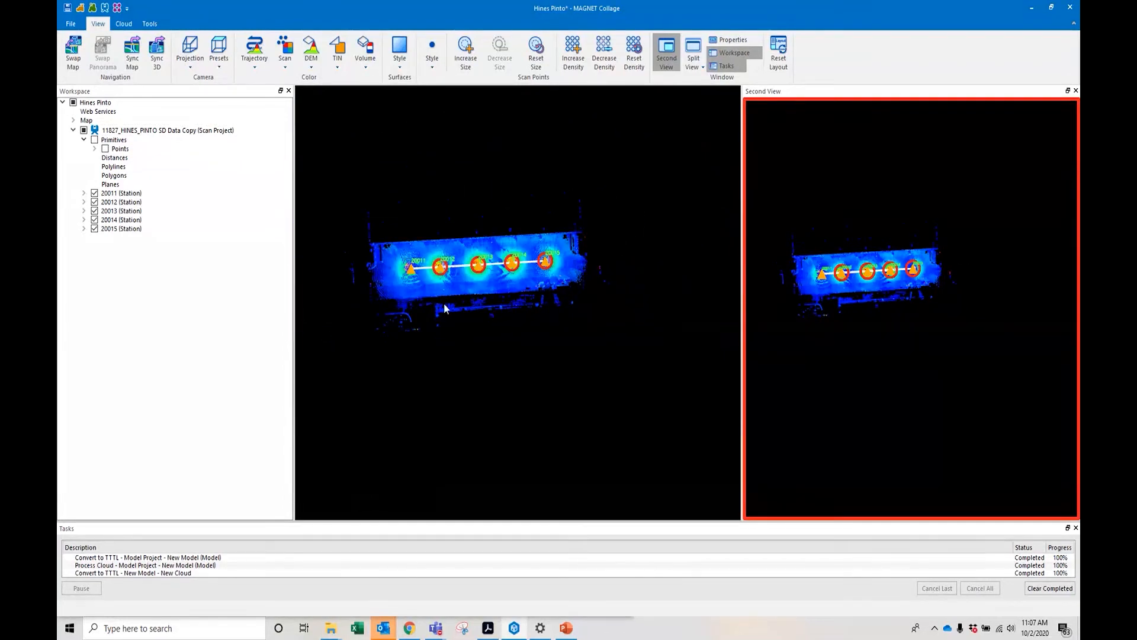
scroll(445, 283, "up", 6)
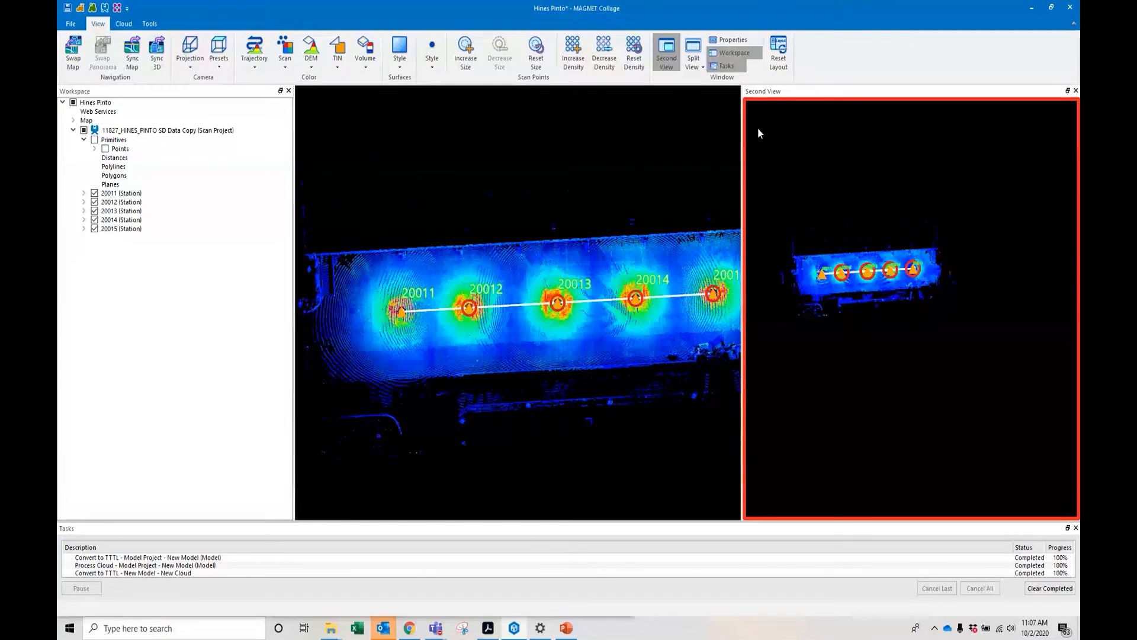
Swap the map and 3D views, and change the scan colouring from the heat map to natural grey-white tones
left_click(73, 52)
scroll(527, 236, "up", 5)
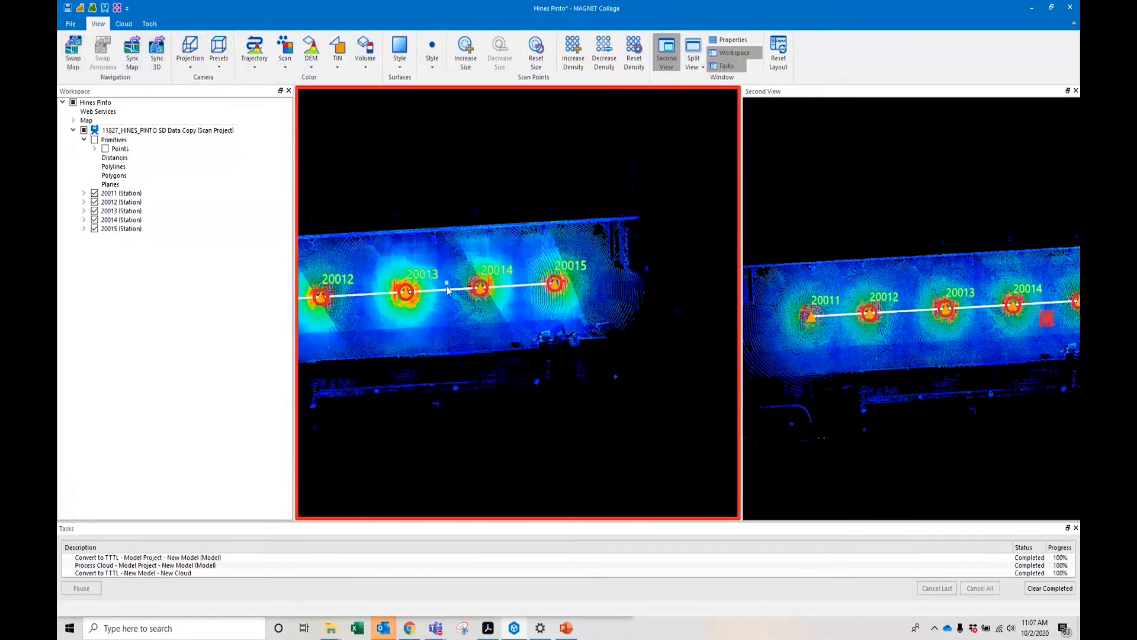
middle_click_drag(454, 211, 501, 139)
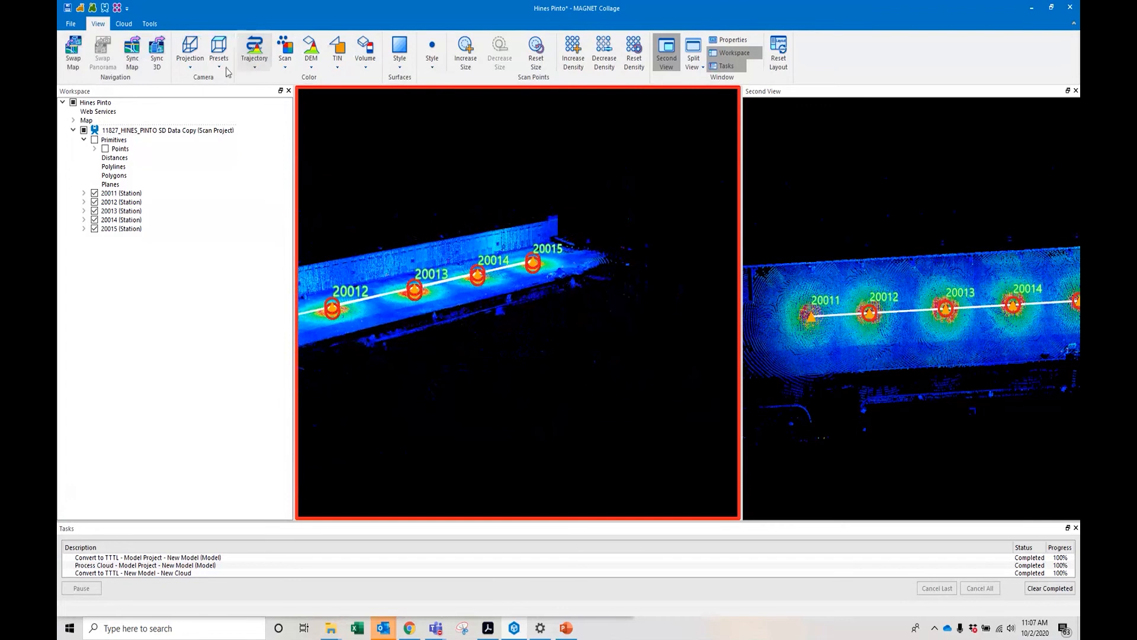
left_click(286, 58)
left_click(310, 102)
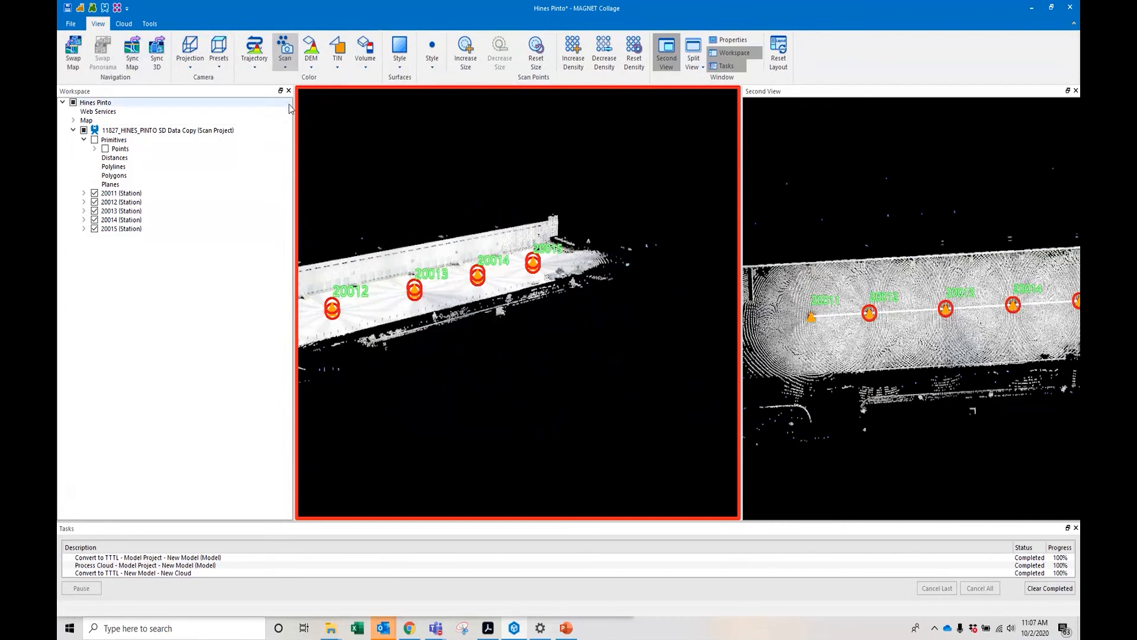
Examine the recoloured point cloud around stations 20011 to 20015 up close and from above
scroll(466, 346, "up", 5)
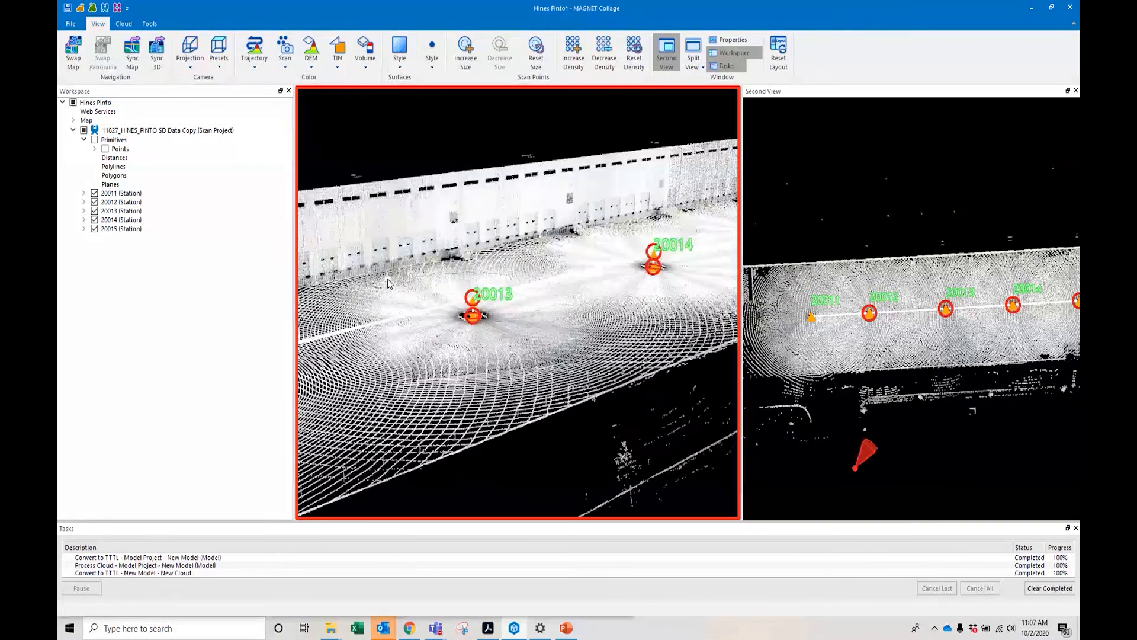
mouse_move(388, 283)
middle_mouse_down()
mouse_move(450, 296)
mouse_move(440, 348)
middle_mouse_up()
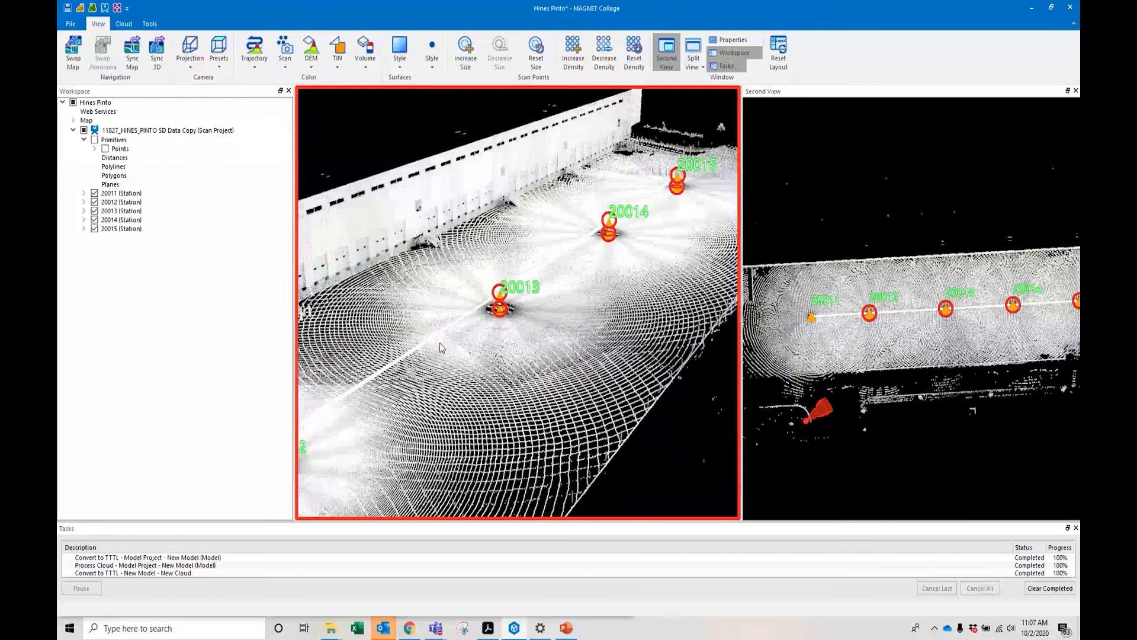
left_click_drag(440, 347, 638, 212)
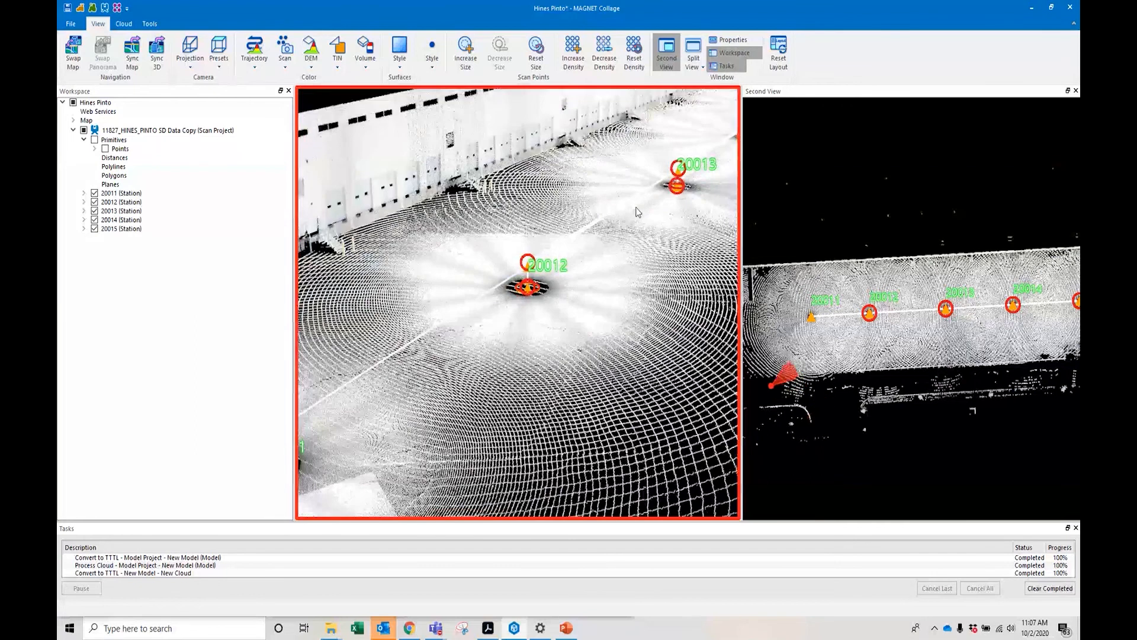
left_click_drag(487, 418, 543, 397)
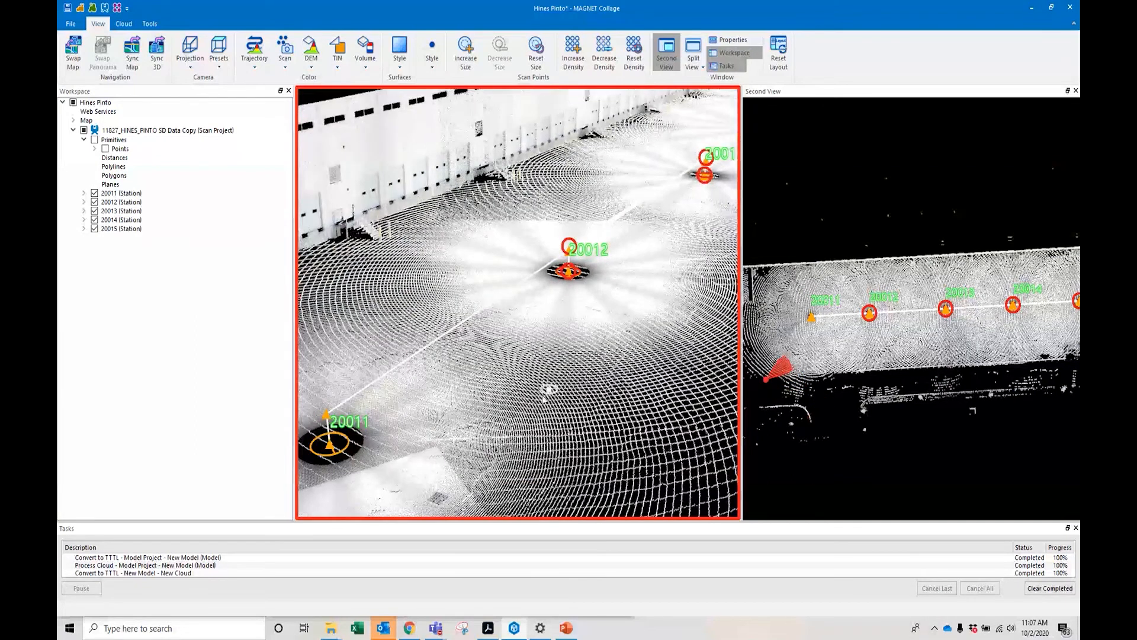
scroll(543, 397, "down", 2)
mouse_move(532, 346)
middle_mouse_down()
mouse_move(536, 409)
mouse_move(453, 391)
middle_mouse_up()
scroll(536, 410, "down", 3)
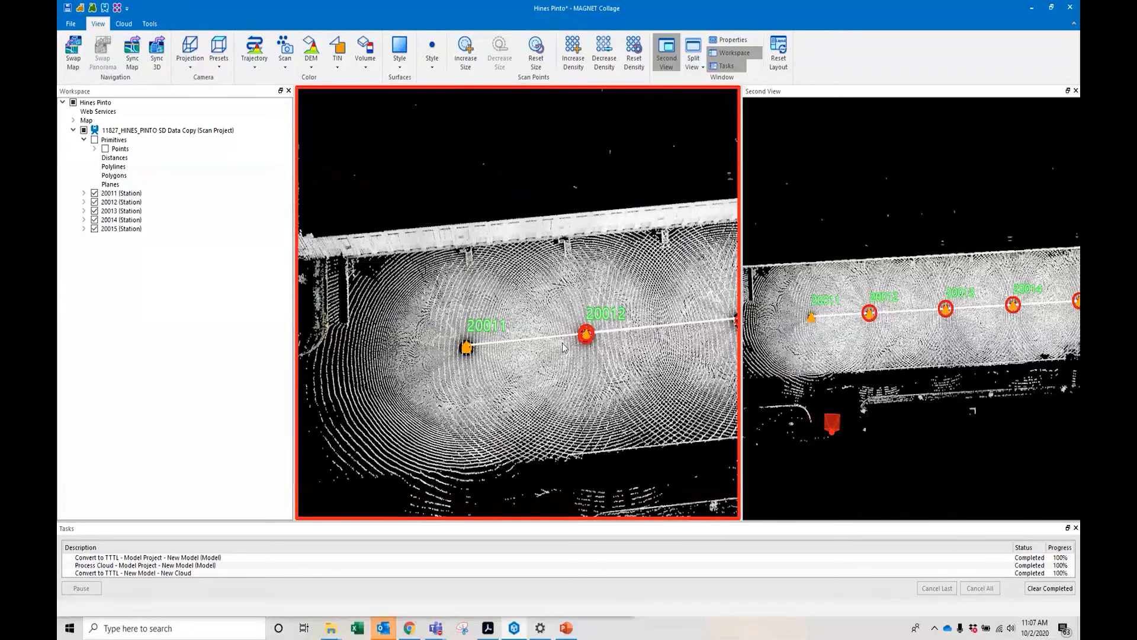
scroll(619, 364, "down", 2)
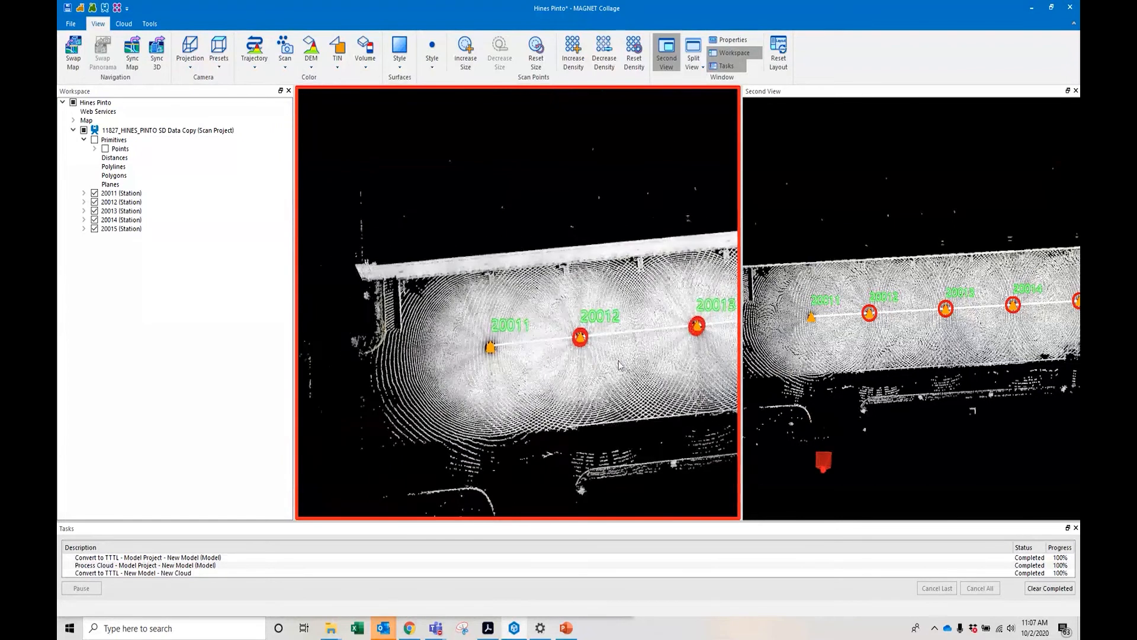
middle_click_drag(618, 366, 610, 365)
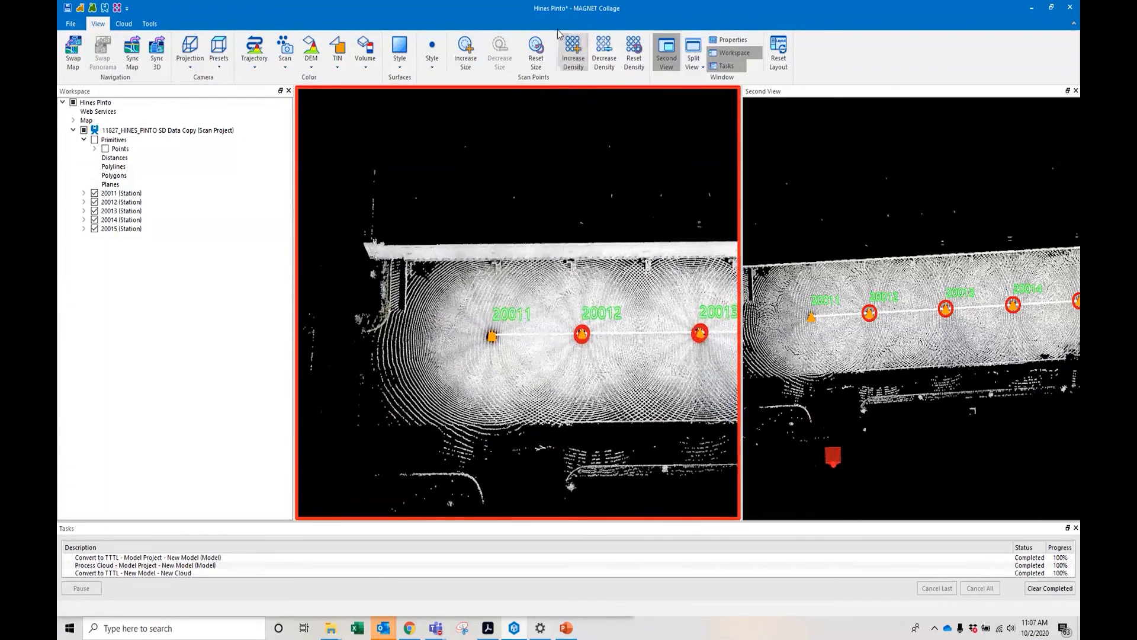
Increase the scan point density to its maximum
left_click(572, 53)
left_click(572, 52)
left_click(573, 52)
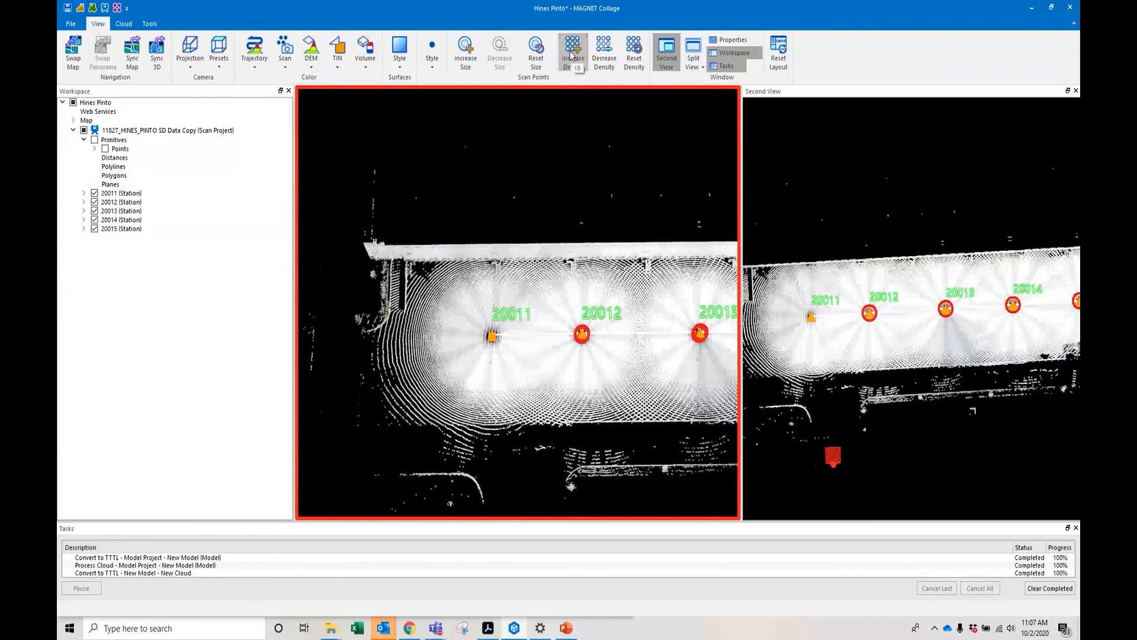
left_click(572, 52)
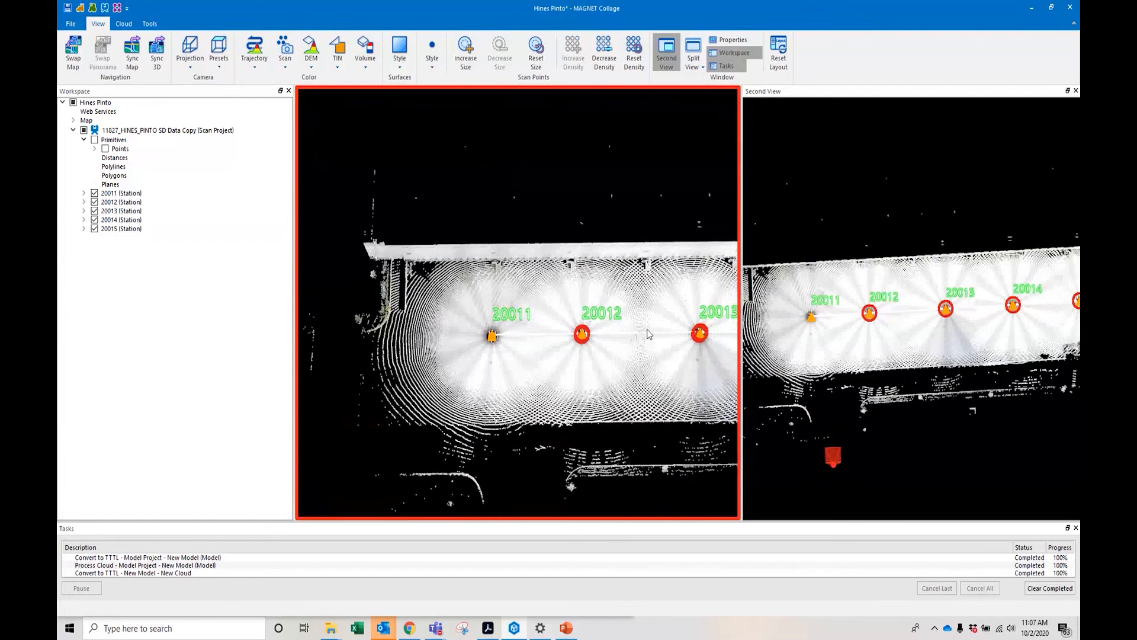
Inspect the denser point cloud along the building wall from station 20012 to 20015, ending with an overview
scroll(649, 335, "up", 5)
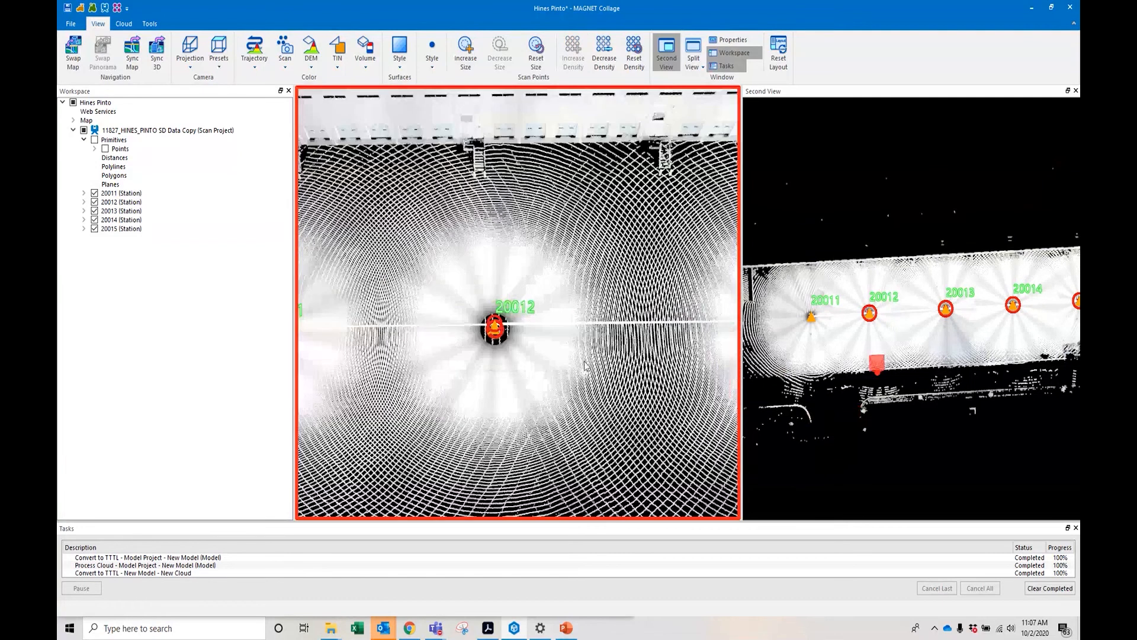
mouse_move(585, 364)
left_mouse_down()
mouse_move(590, 310)
mouse_move(625, 329)
mouse_move(461, 364)
left_mouse_up()
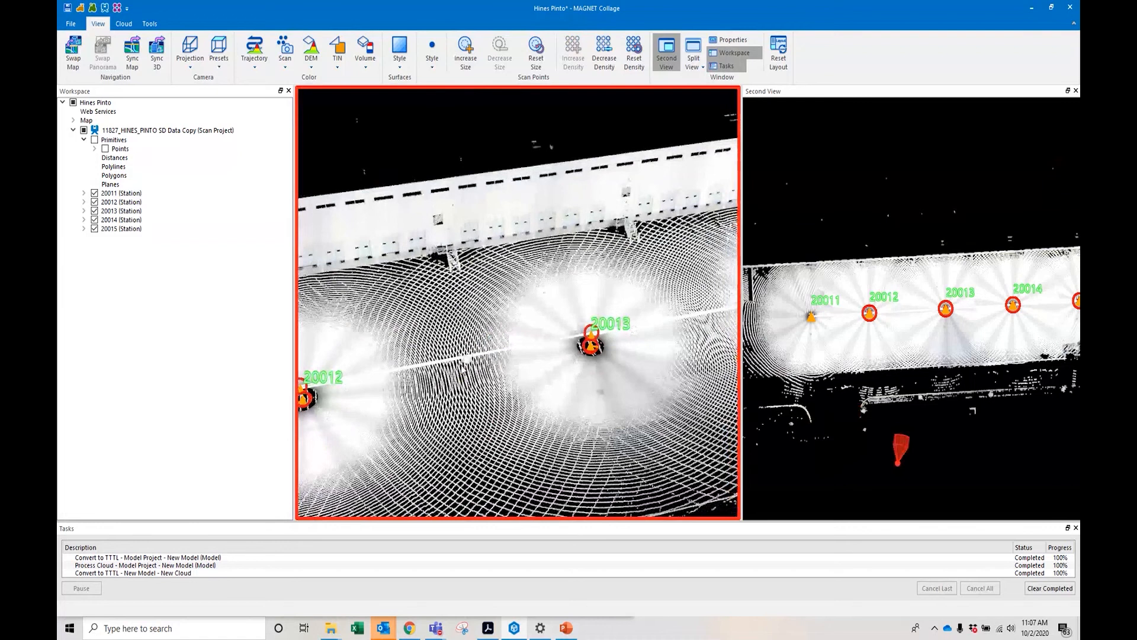
scroll(460, 434, "down", 5)
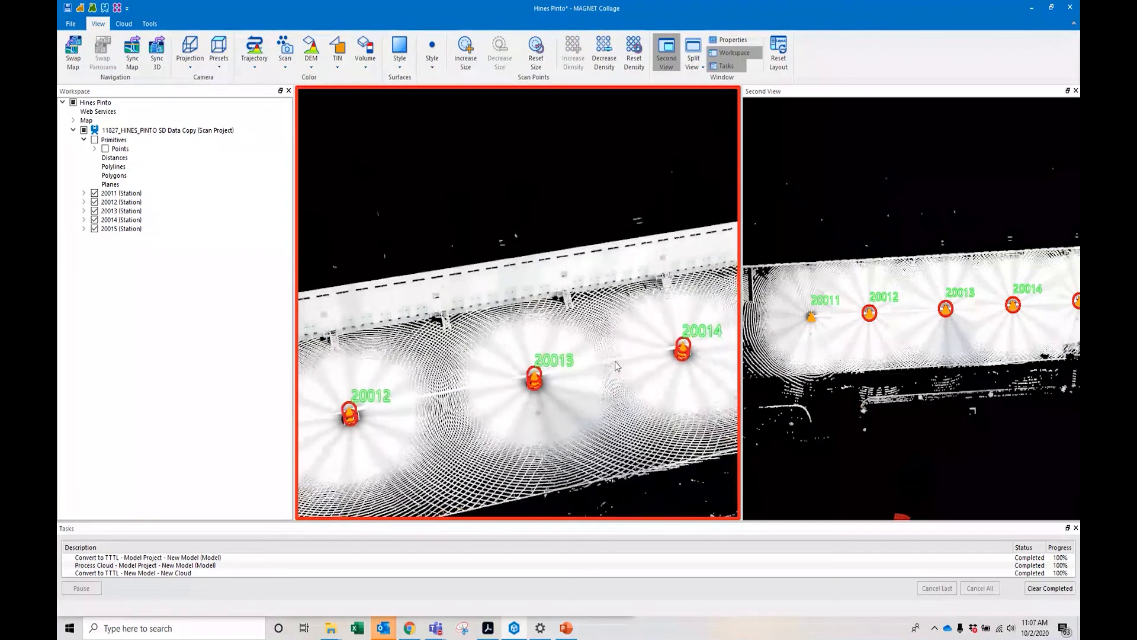
left_click_drag(613, 364, 413, 404)
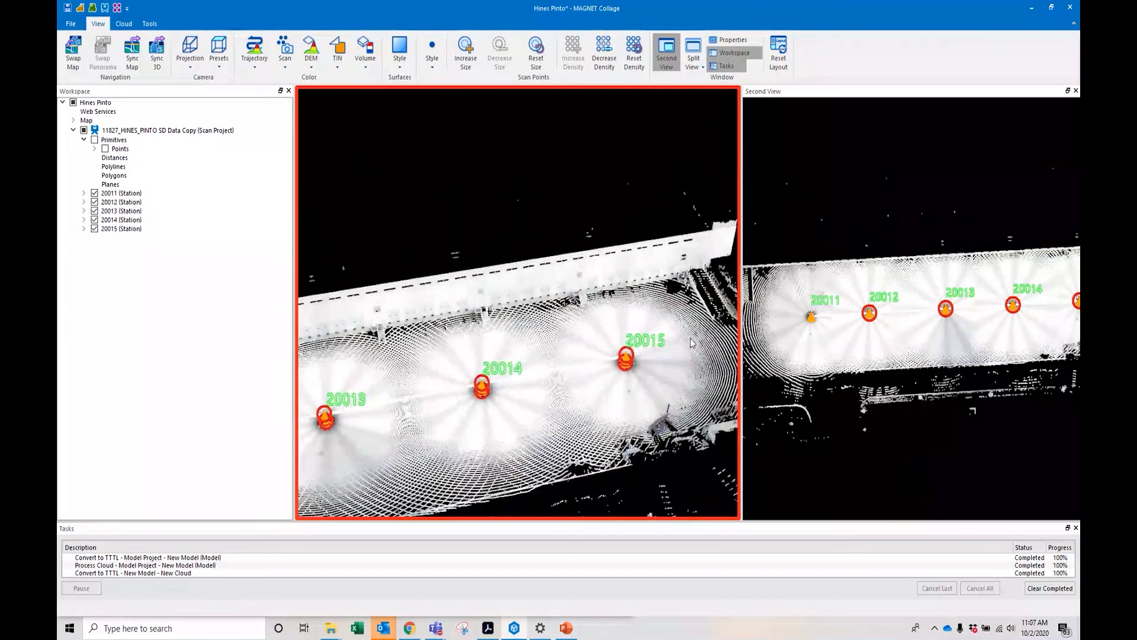
scroll(541, 392, "down", 4)
mouse_move(541, 394)
middle_mouse_down()
mouse_move(459, 441)
mouse_move(516, 482)
mouse_move(499, 502)
middle_mouse_up()
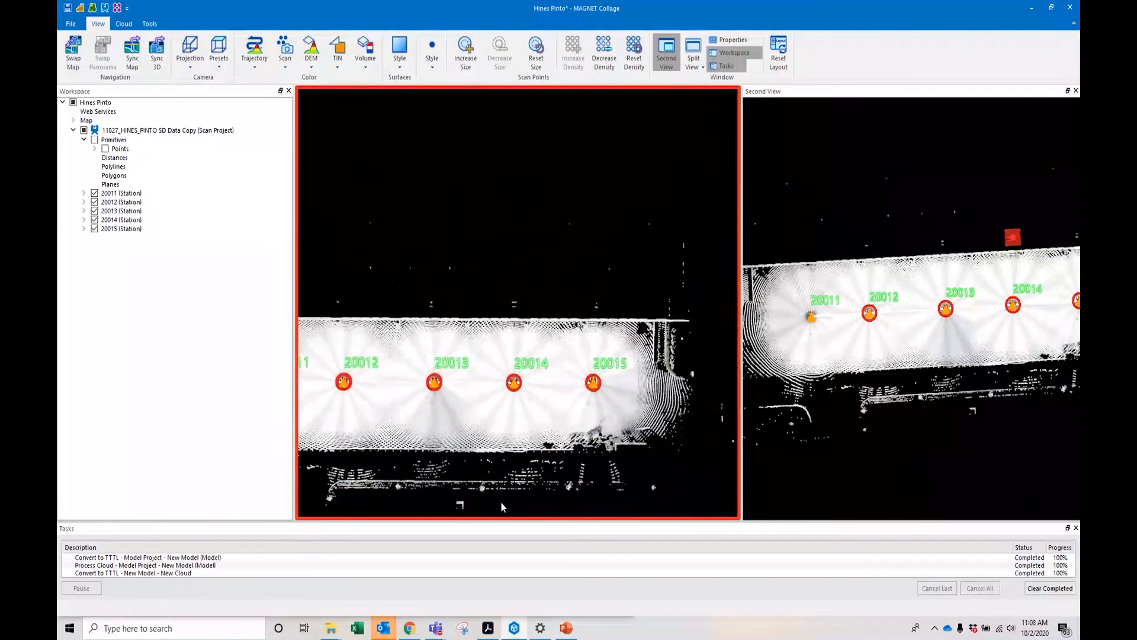
left_click_drag(479, 406, 560, 362)
scroll(561, 363, "down", 2)
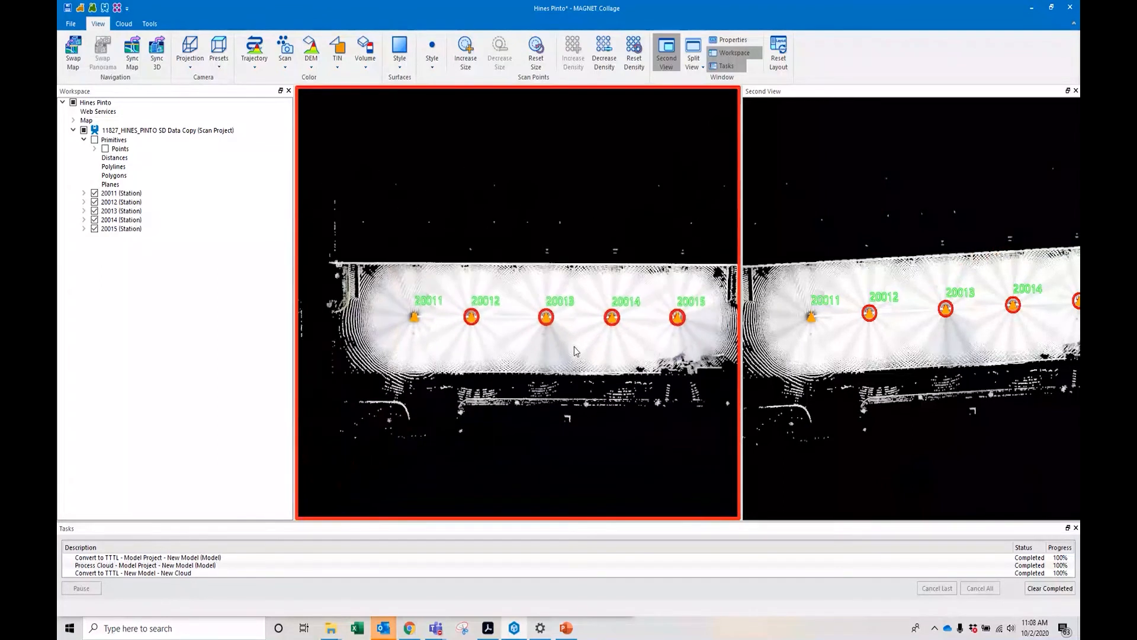
scroll(567, 353, "down", 1)
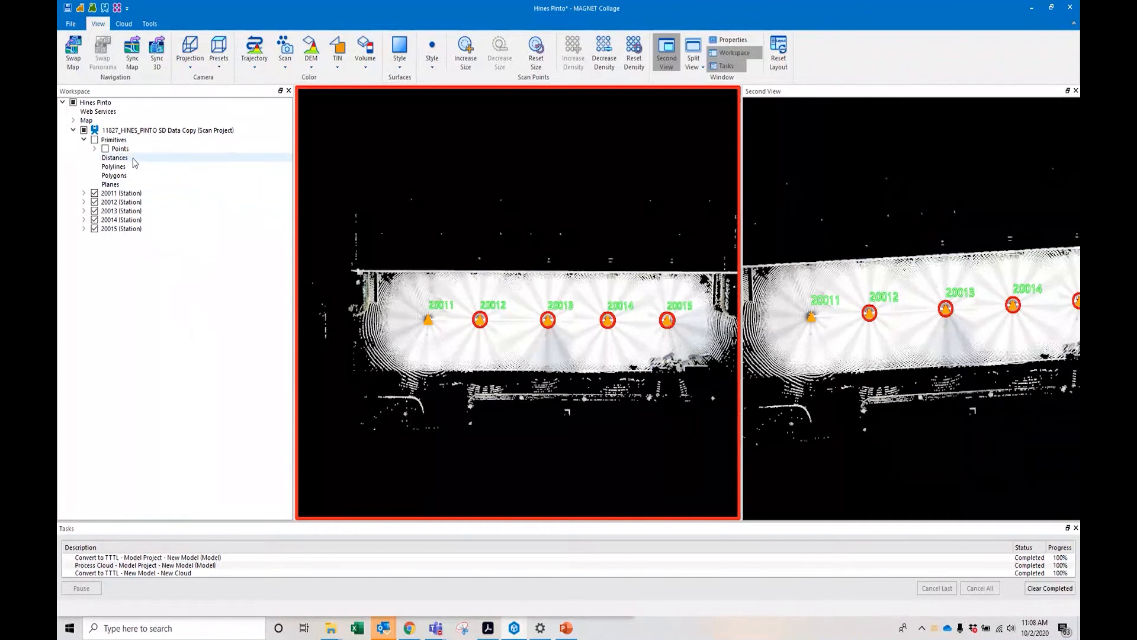
Start a new model project for Hines Pinto and browse to Documents > GTL Demos > 11827_HINES_PINTO SD Data Copy for its path
left_click(95, 103)
right_click(105, 104)
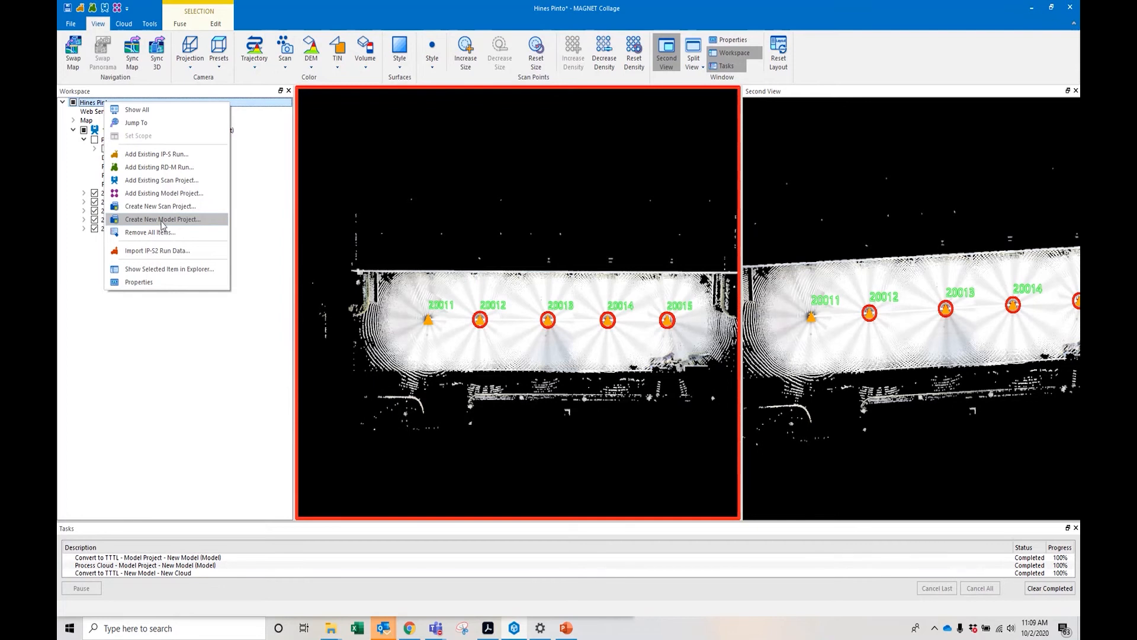
left_click(161, 220)
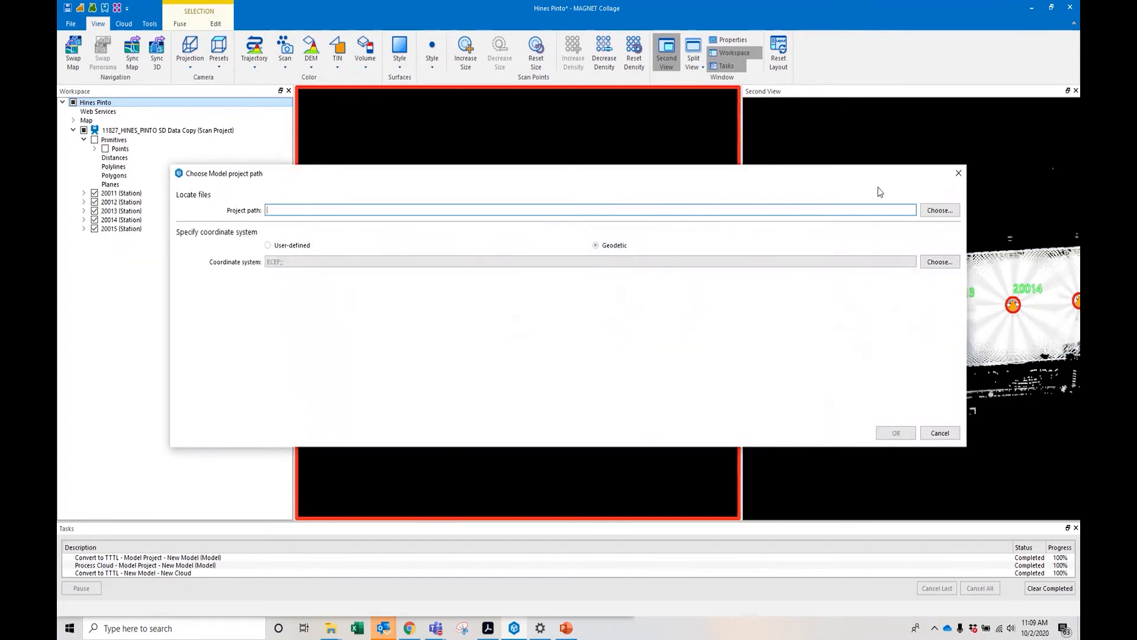
left_click(944, 216)
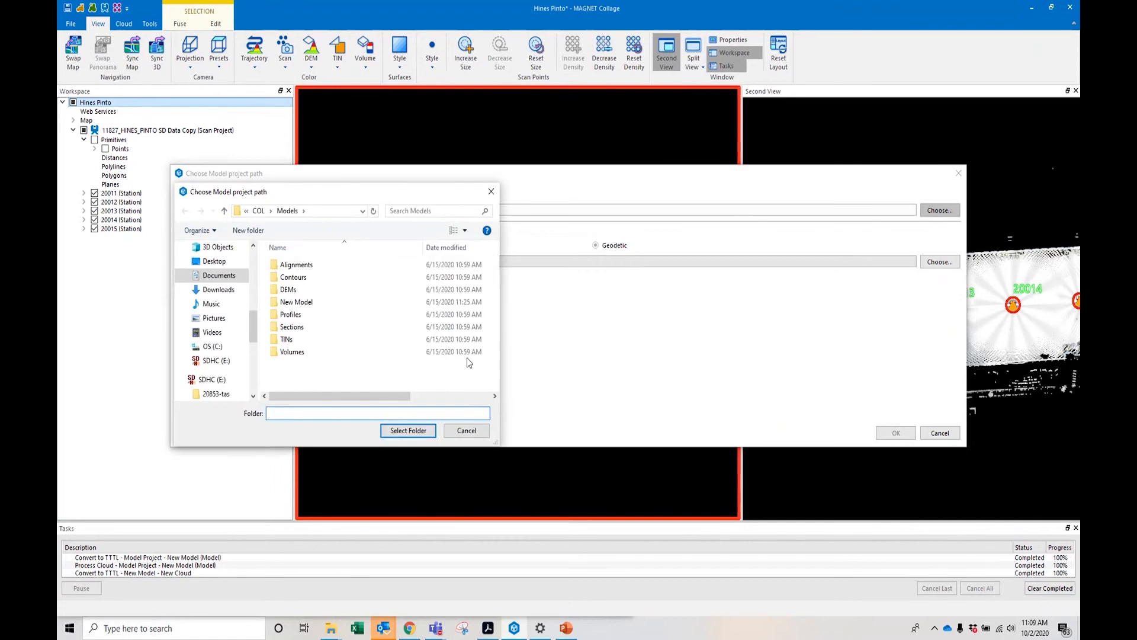
left_click(212, 279)
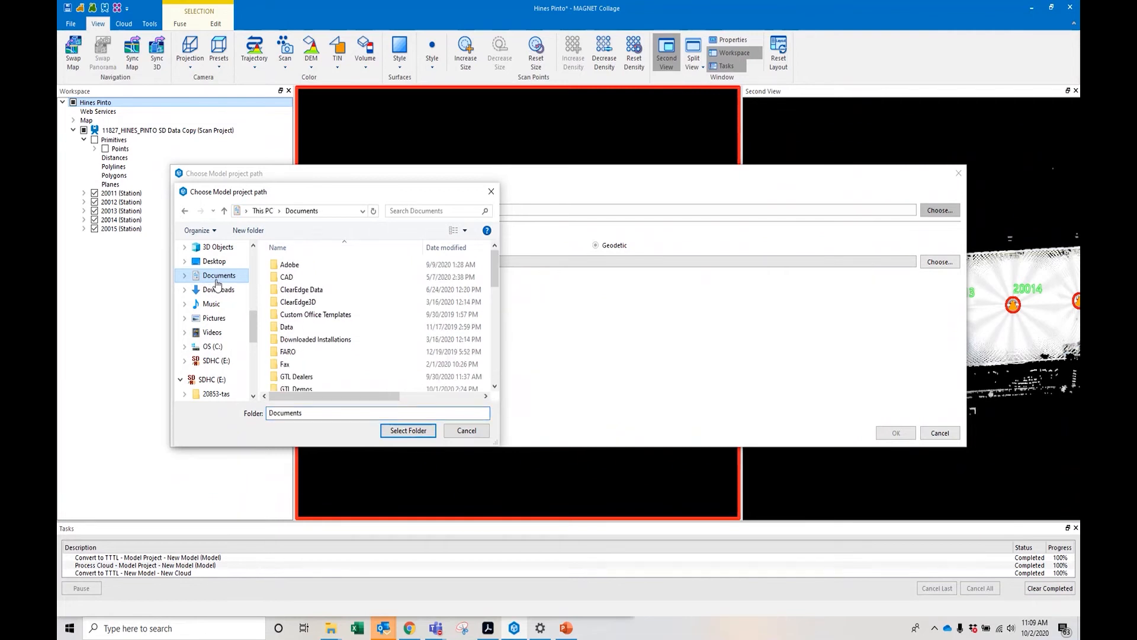
double_click(307, 389)
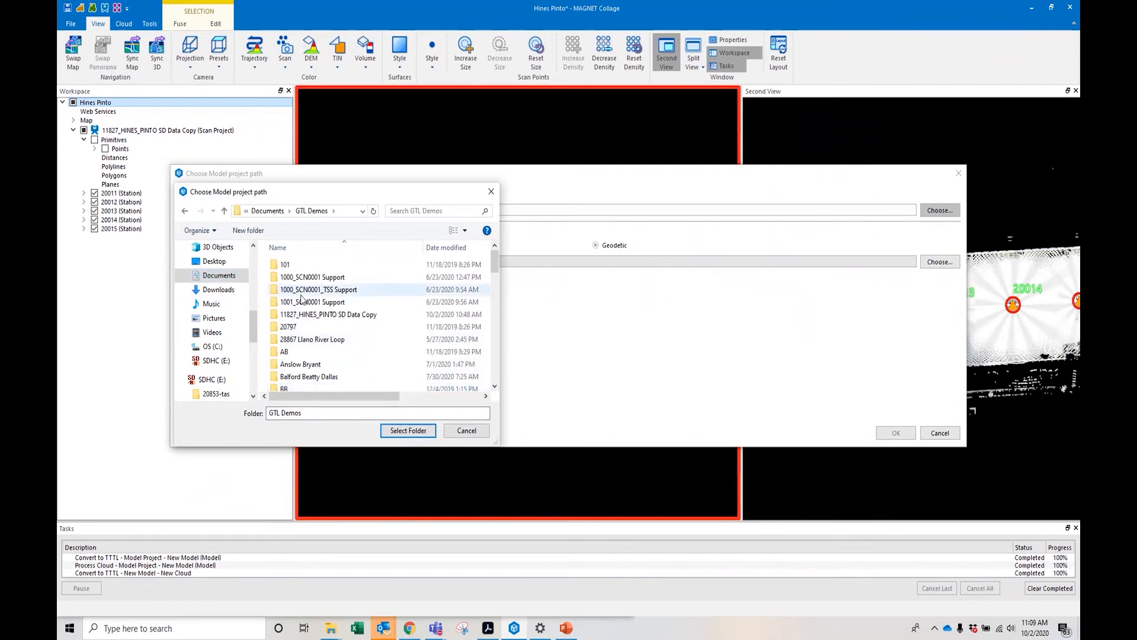
double_click(311, 315)
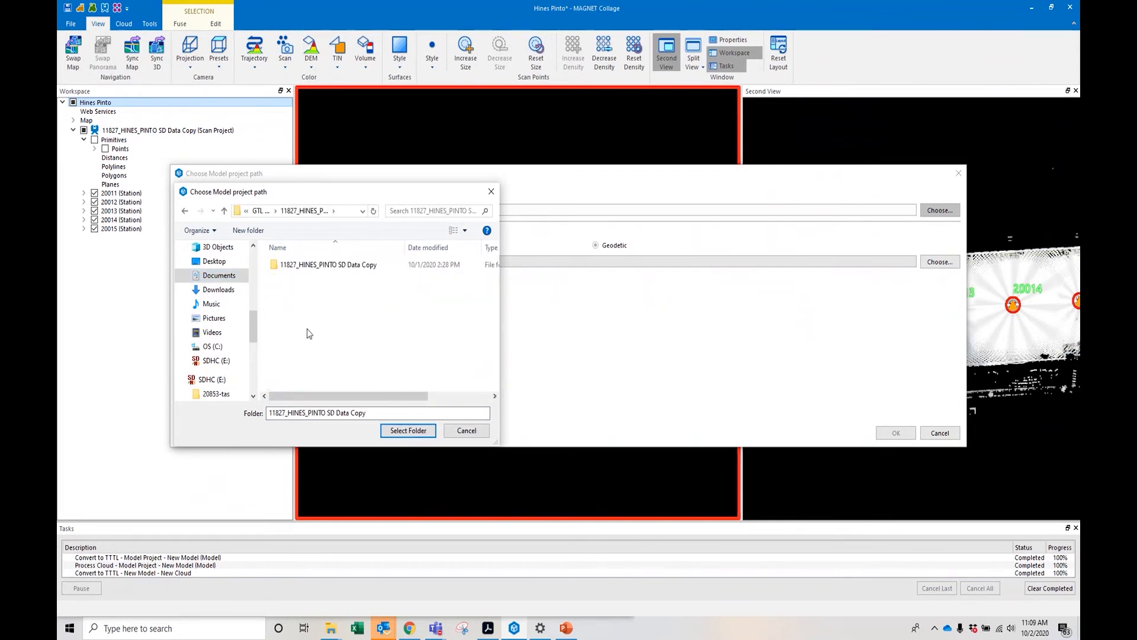
Create a folder named Model Project inside the data copy folder and choose it as the project path
right_click(305, 316)
mouse_move(318, 327)
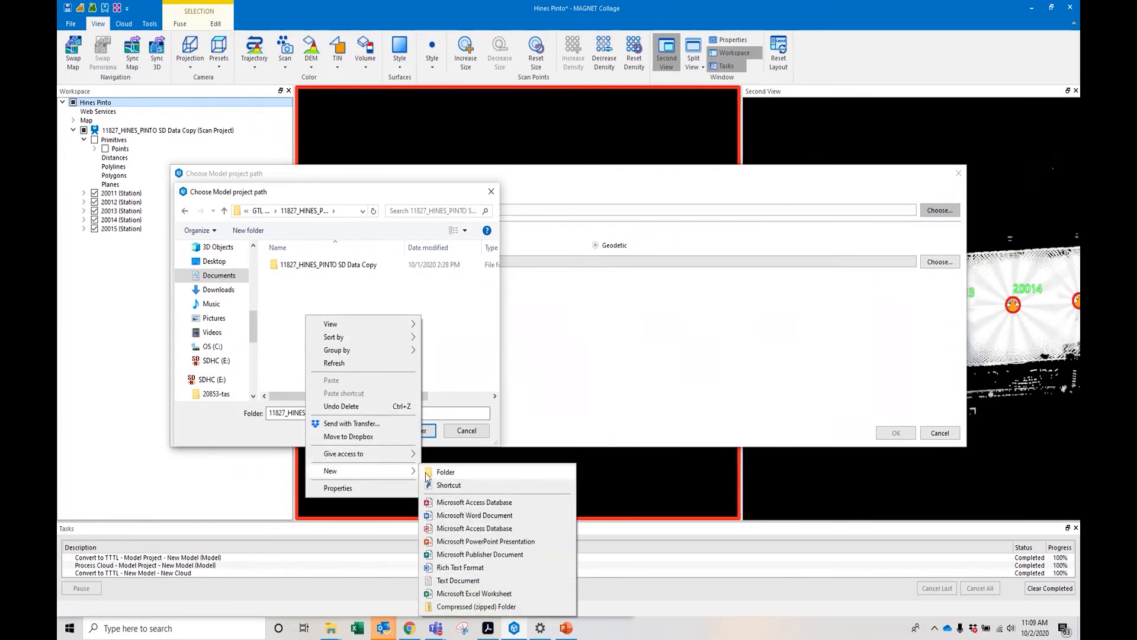
left_click(427, 472)
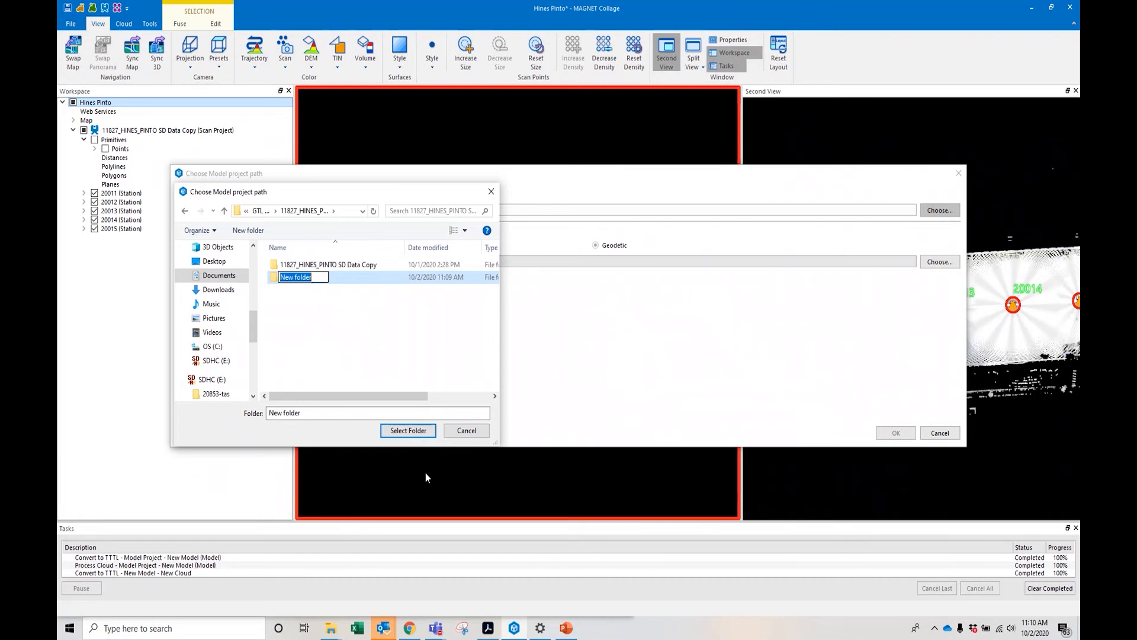
type("Model Project")
left_click(359, 349)
left_click(314, 282)
double_click(314, 282)
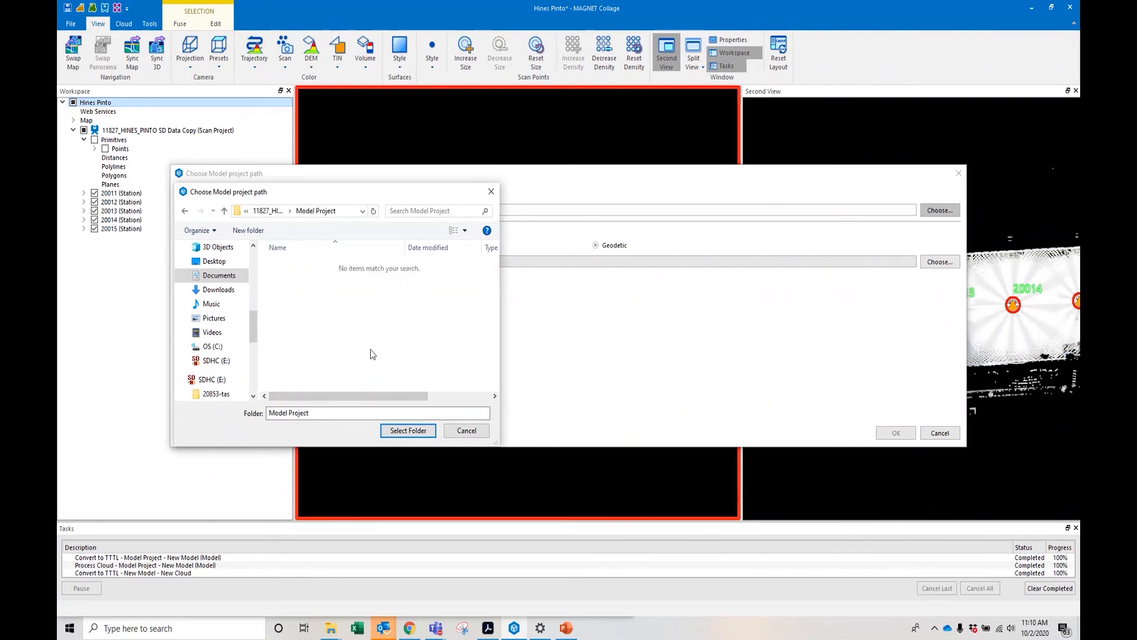
left_click(419, 429)
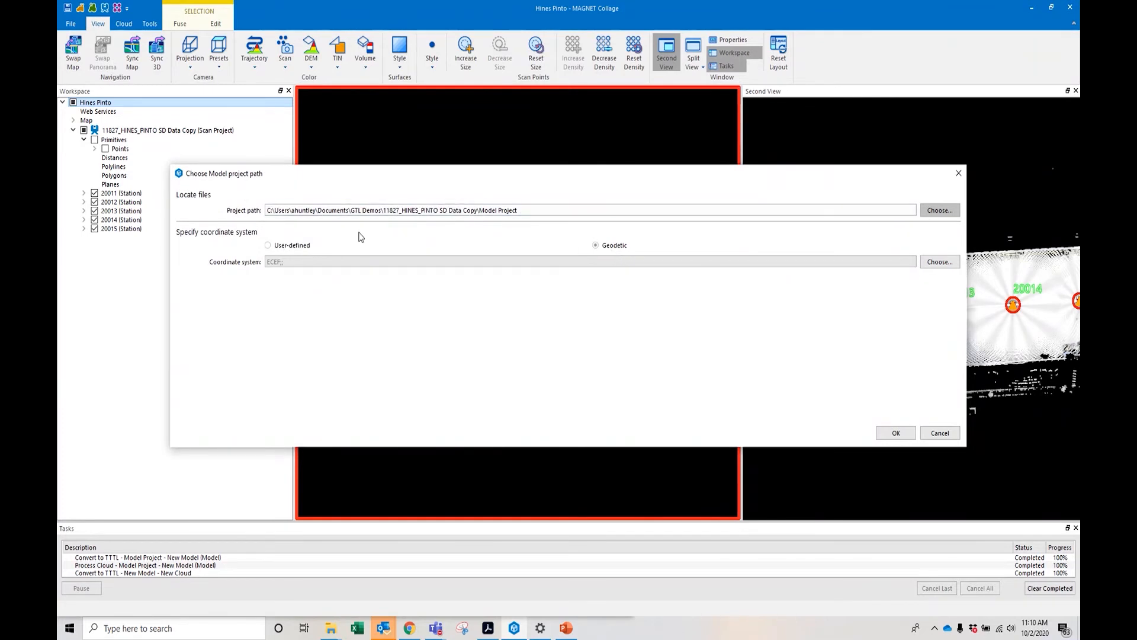
Set the model project's coordinate system to User-defined and create the project
left_click(283, 248)
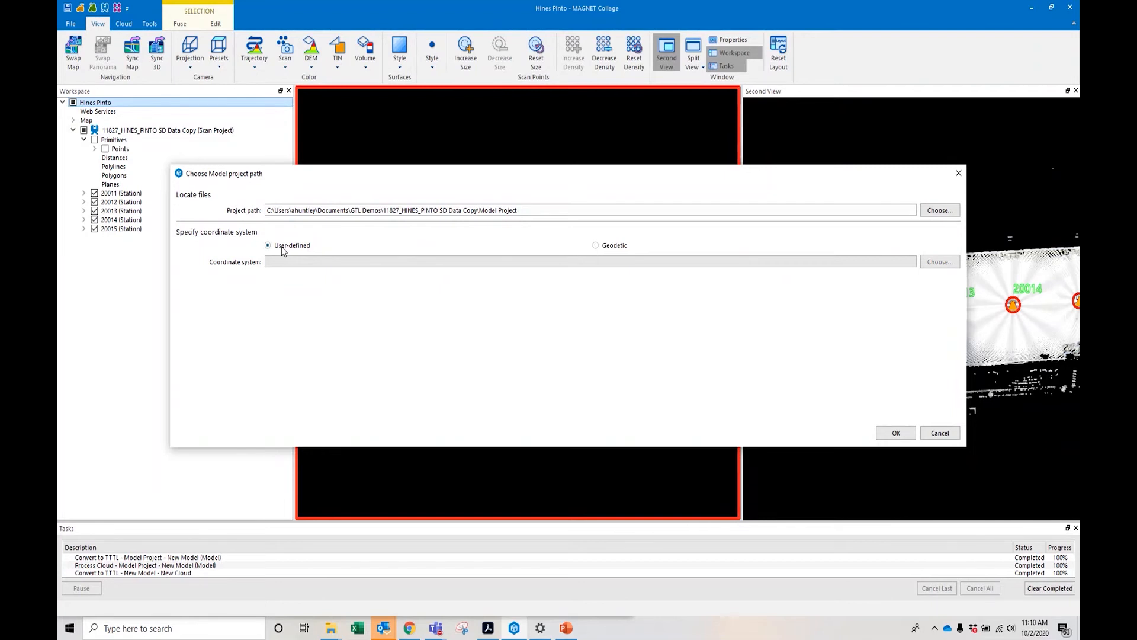
left_click(611, 247)
left_click(303, 248)
left_click(897, 434)
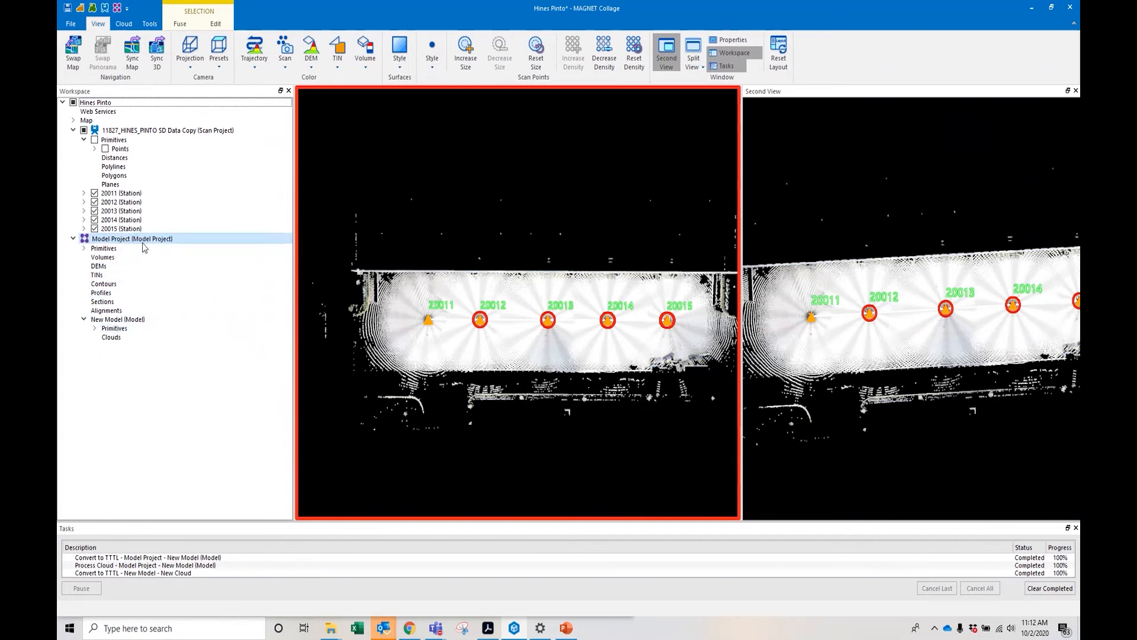
Select the scan points around stations 20011 to 20015 with a rectangle spanning the full length of the scanned area below the wall line
right_click(122, 321)
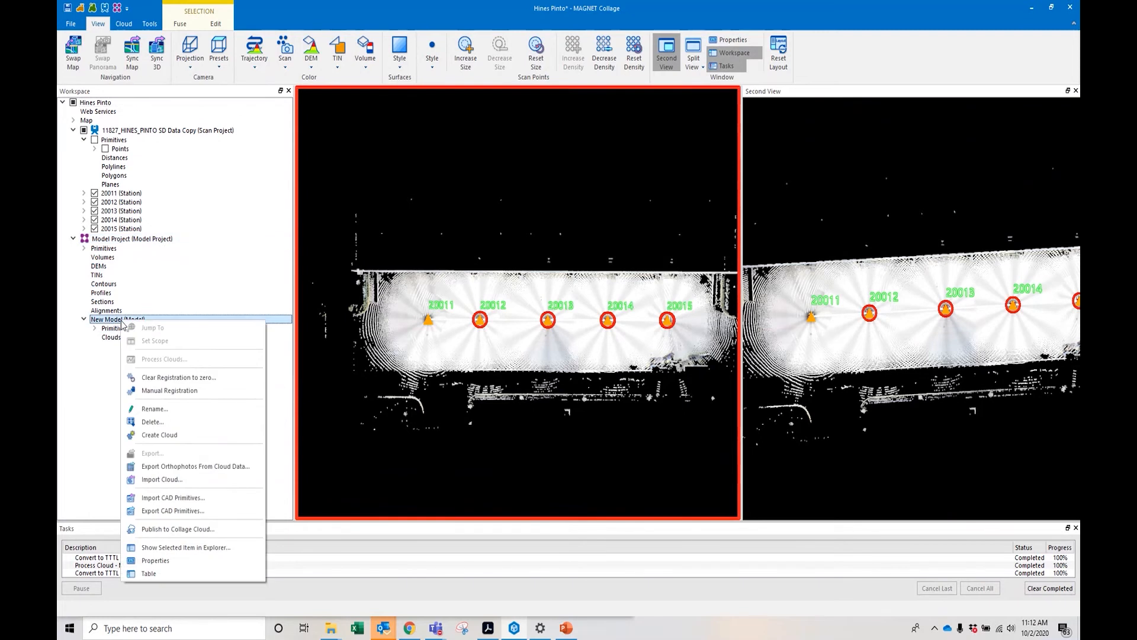
left_click(399, 215)
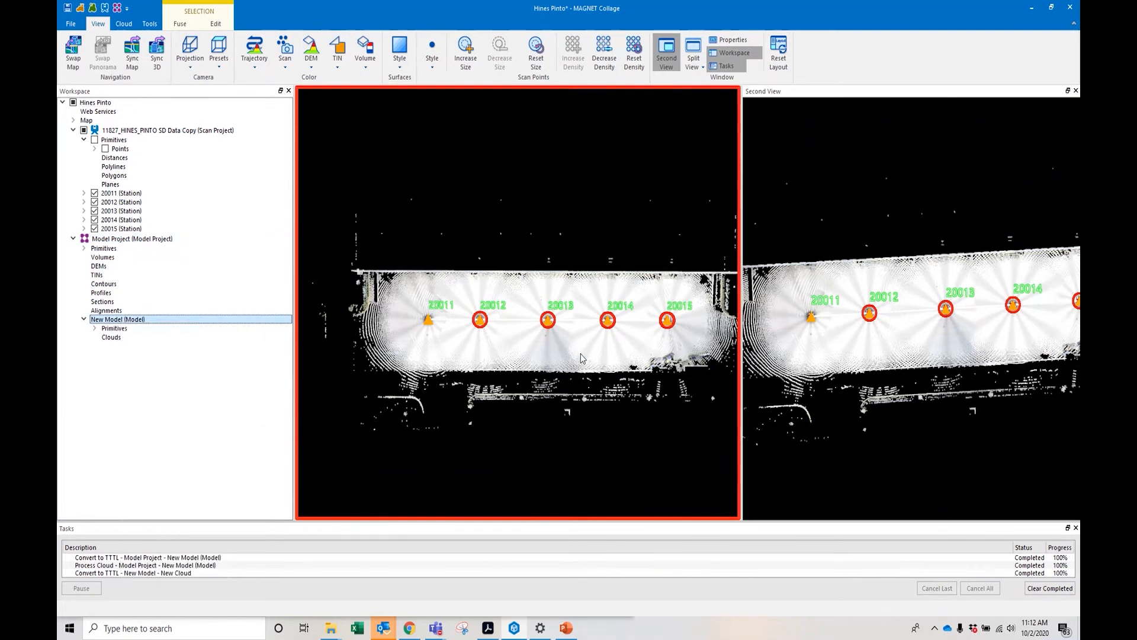
left_click_drag(597, 320, 558, 305)
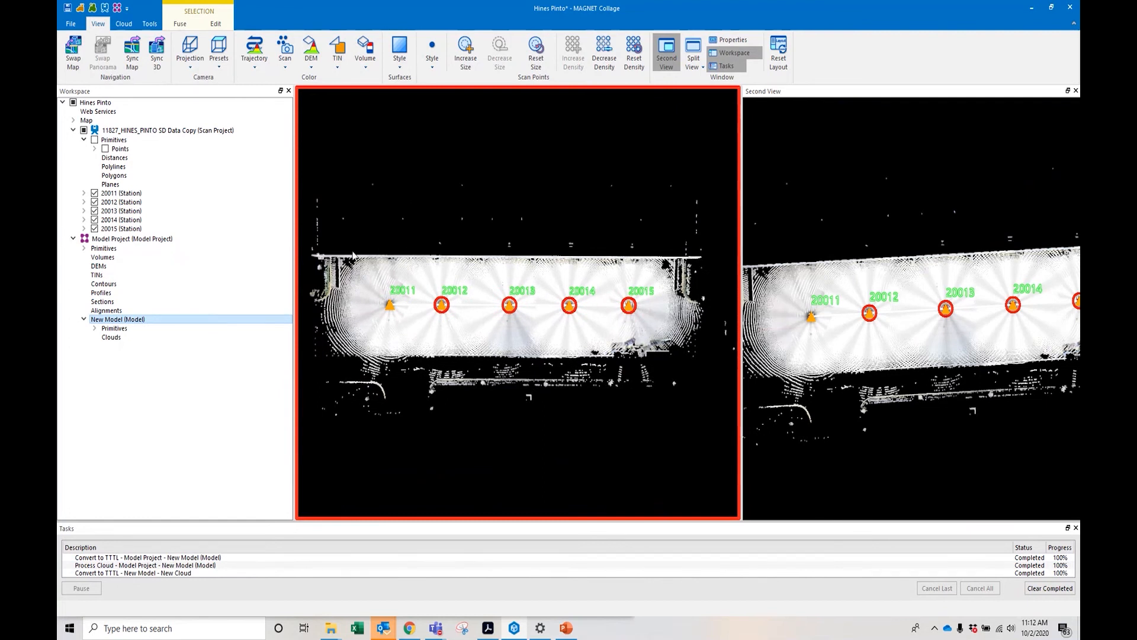
left_click(126, 25)
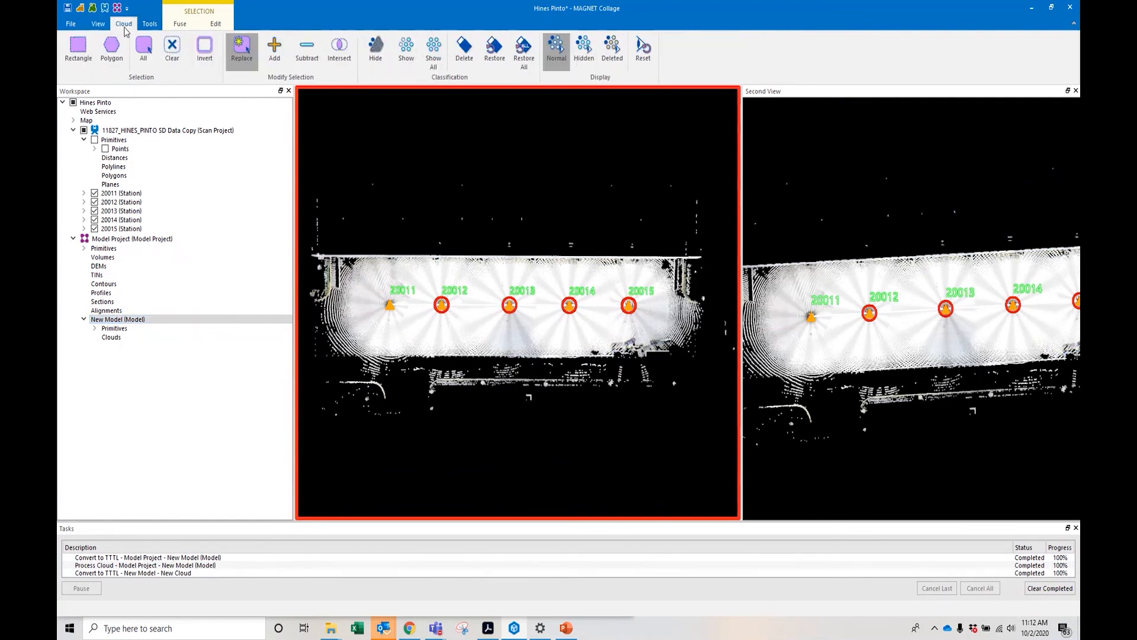
left_click(78, 50)
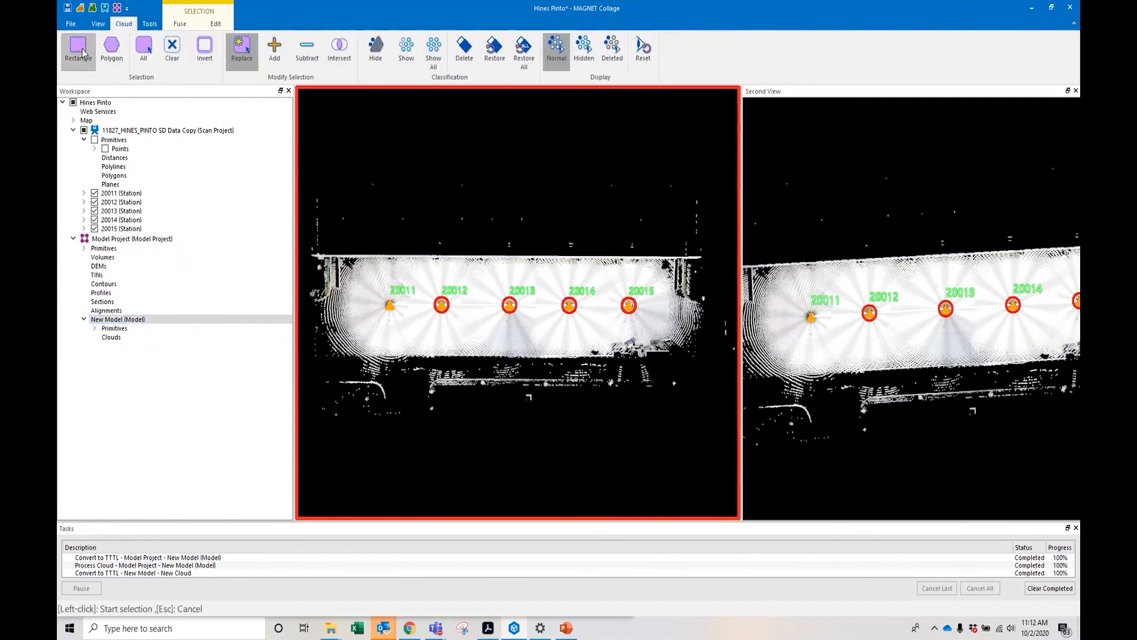
left_click(316, 264)
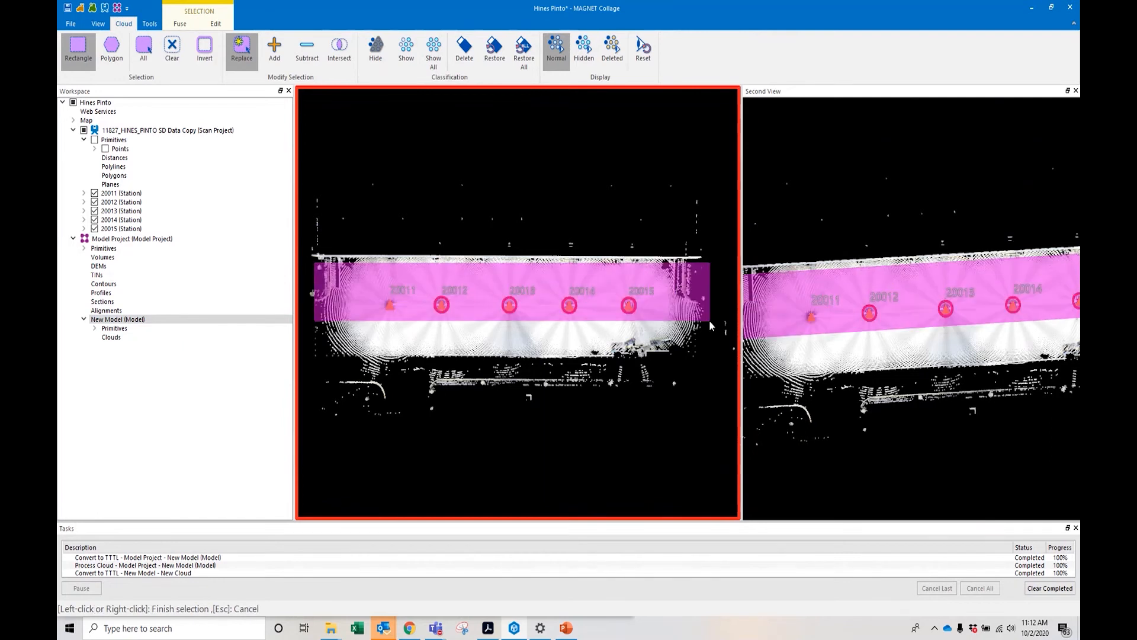
left_click(712, 365)
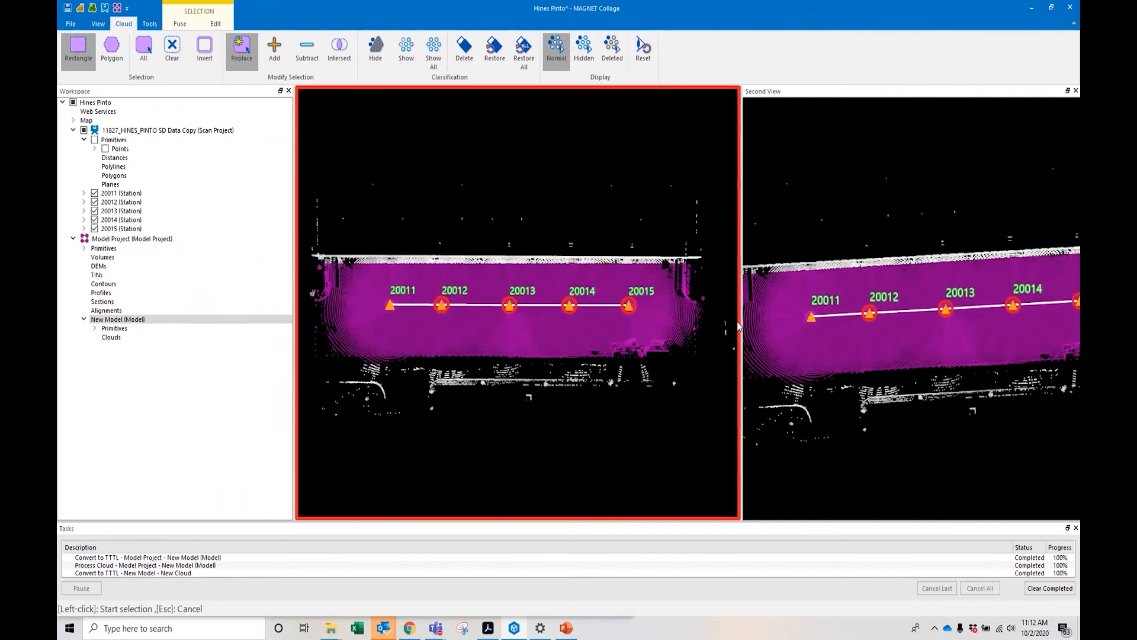
Create a cloud in New Model from the selected scan points
left_click(119, 321)
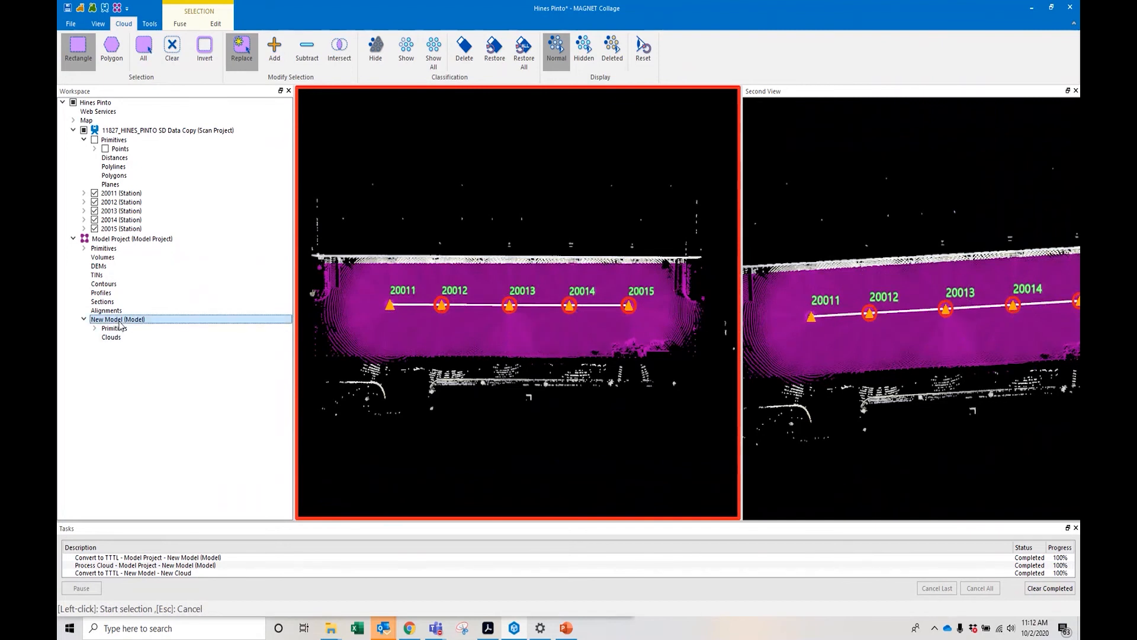
right_click(119, 321)
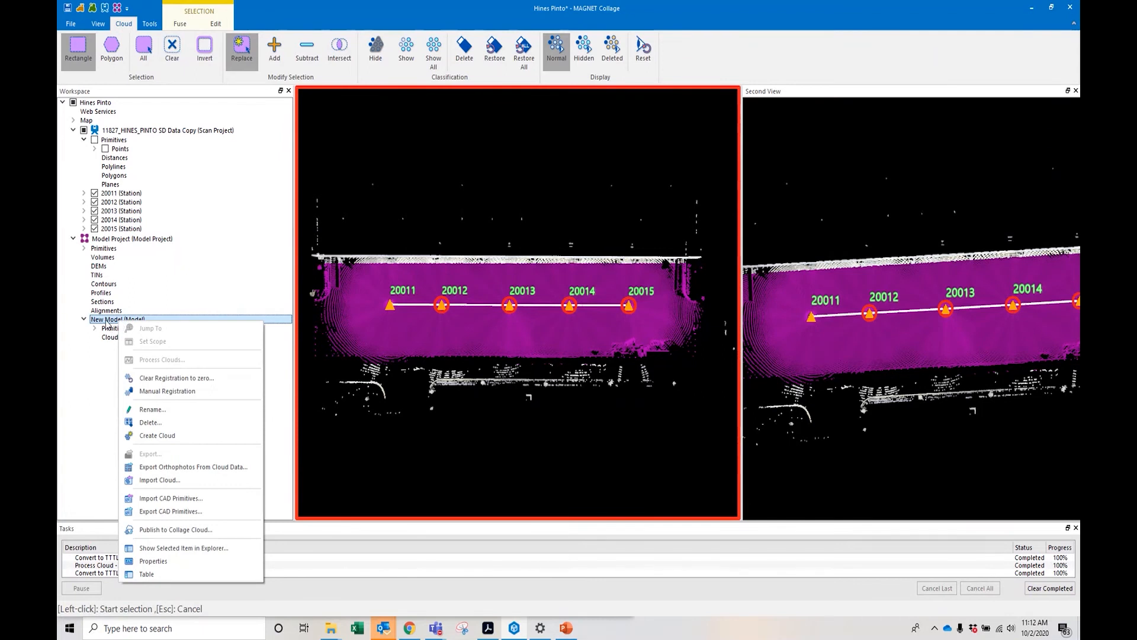
left_click(172, 440)
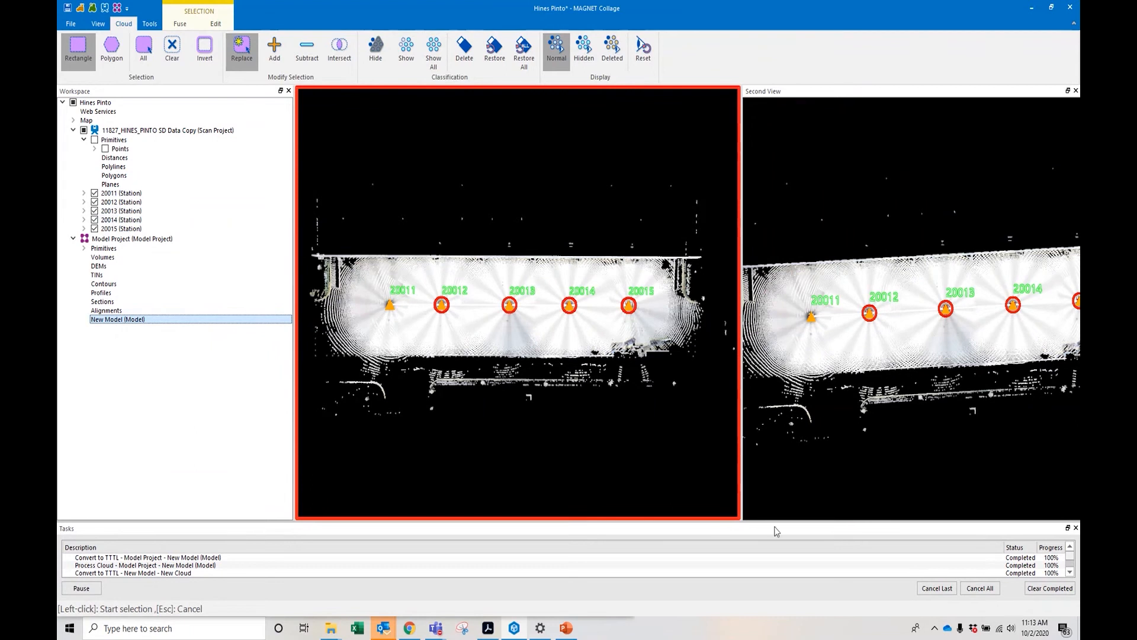
Clear the completed tasks and run Create Cloud for the new cloud with 0.003 ft precision and 0.003 ft density
left_click(1057, 588)
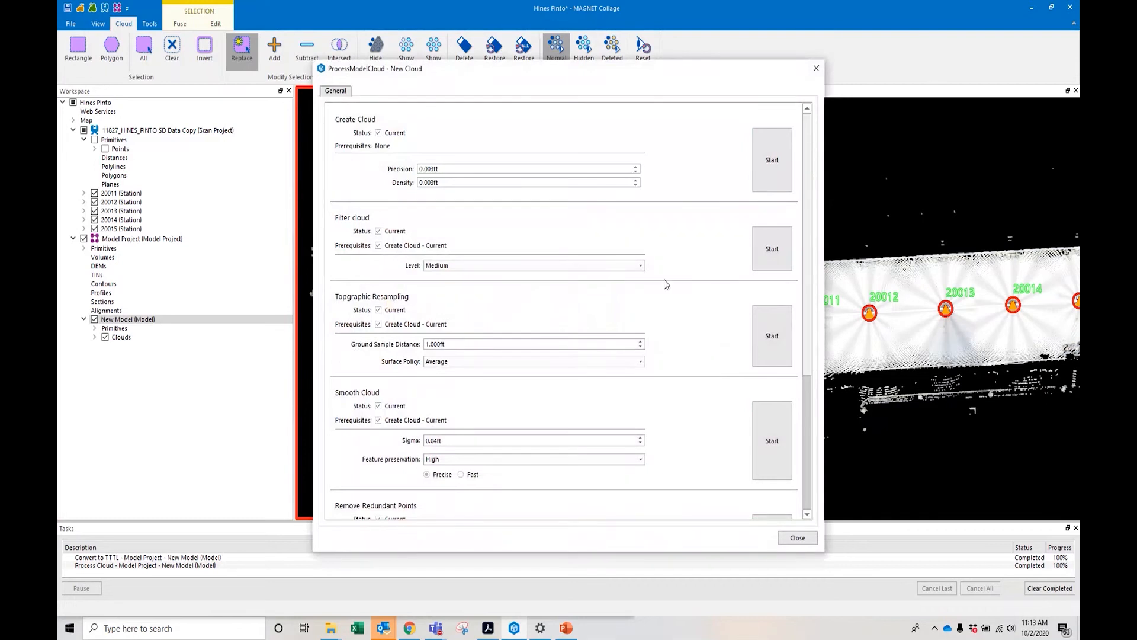
left_click(768, 164)
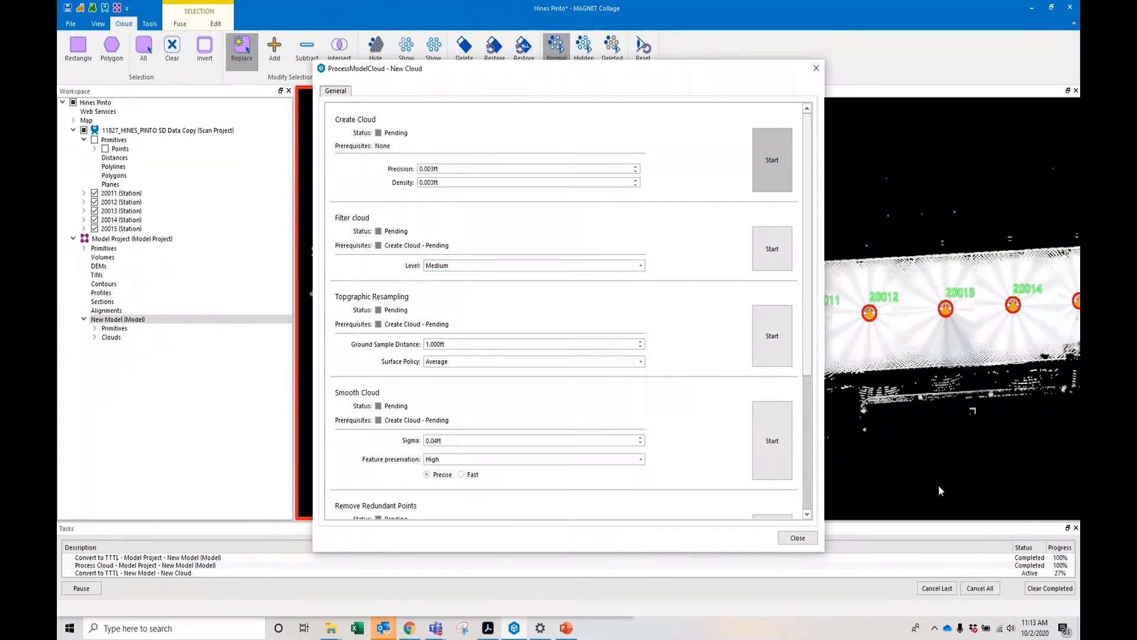
left_click(794, 539)
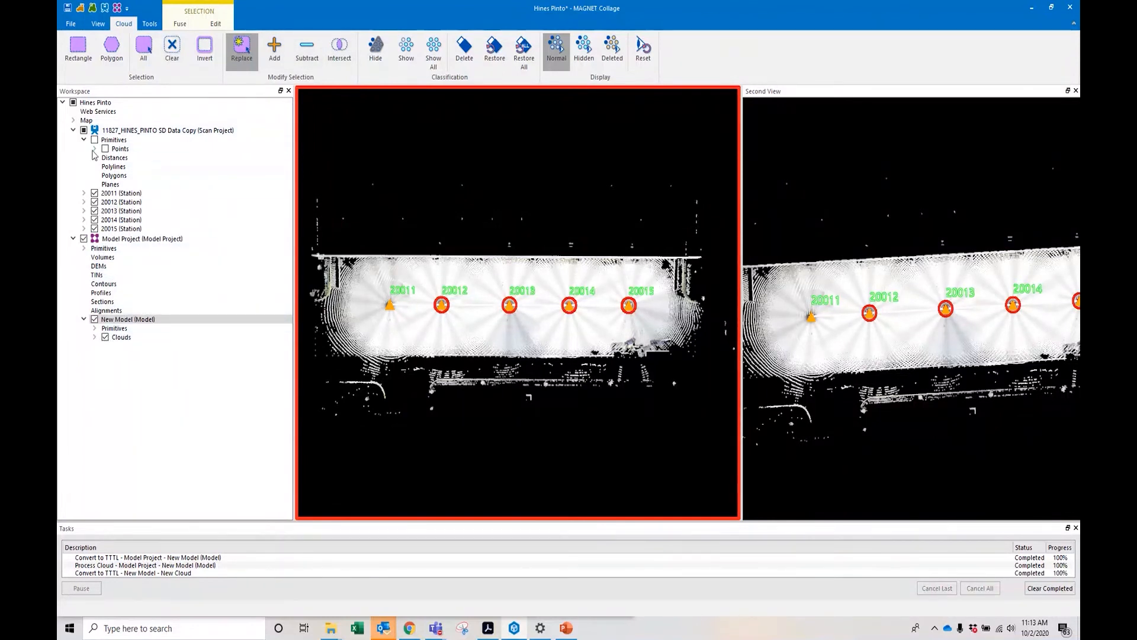
Hide the original scans of stations 20011 through 20015 so that only the model cloud is displayed
left_click(94, 193)
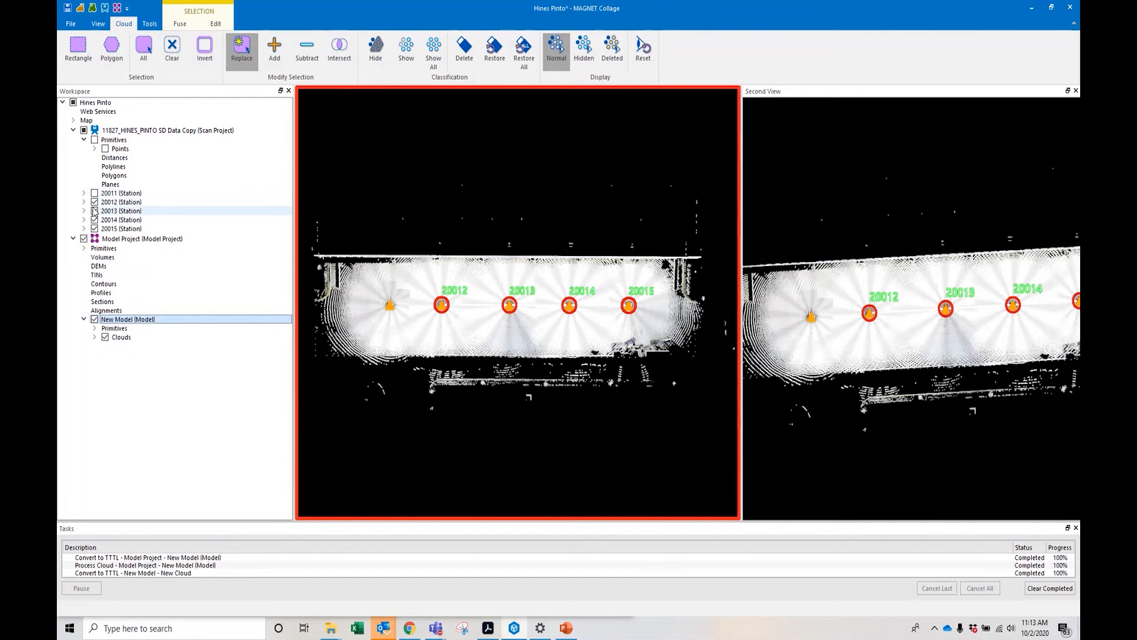
left_click(94, 203)
left_click(94, 211)
left_click(94, 219)
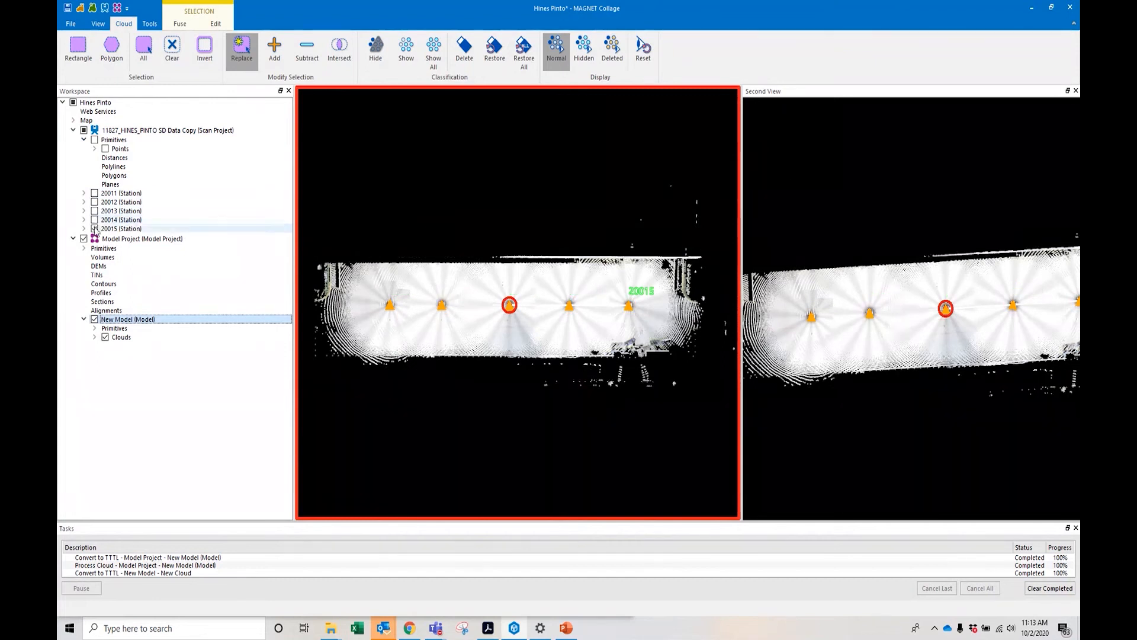
left_click(94, 228)
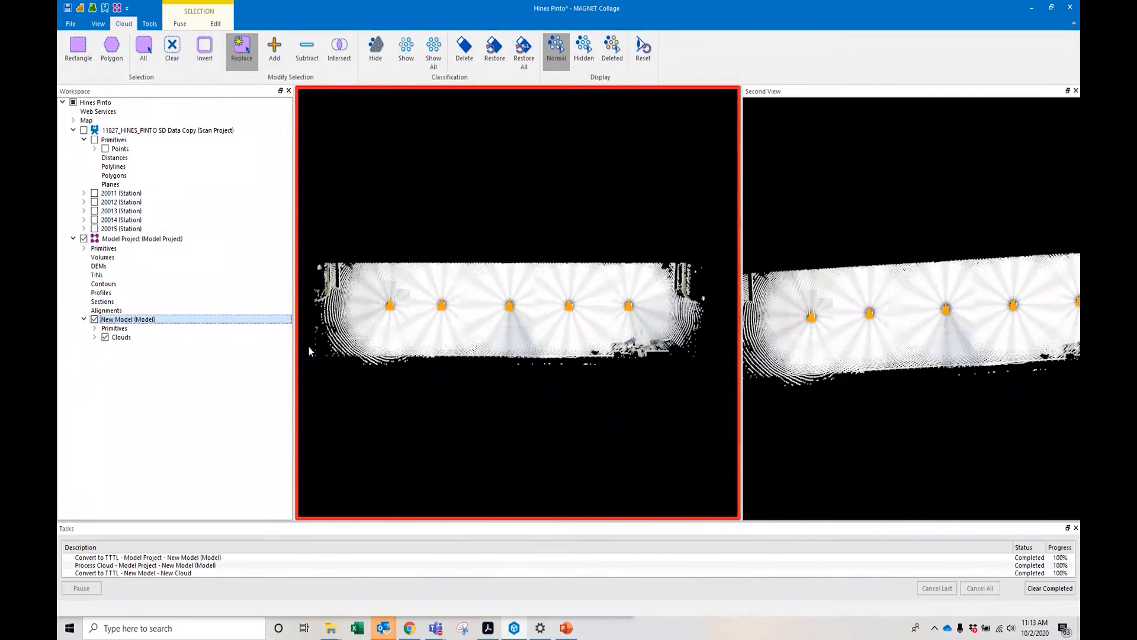
Toggle the display of New Model's clouds off and on to check which points belong to the extracted model
left_click(105, 337)
left_click(105, 337)
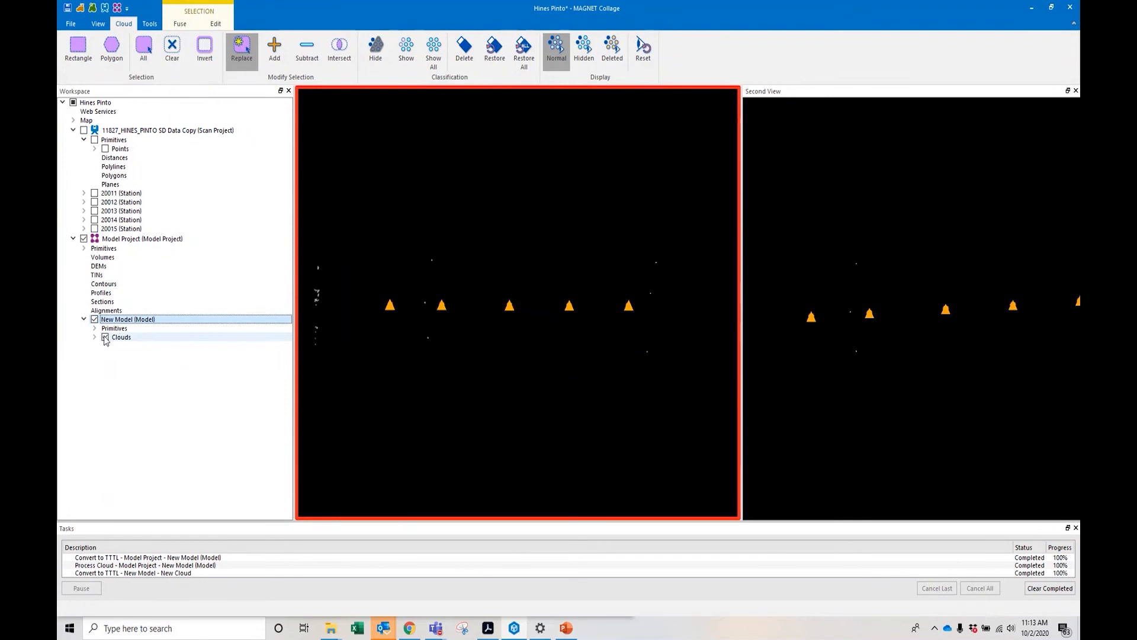
left_click_drag(610, 346, 595, 372)
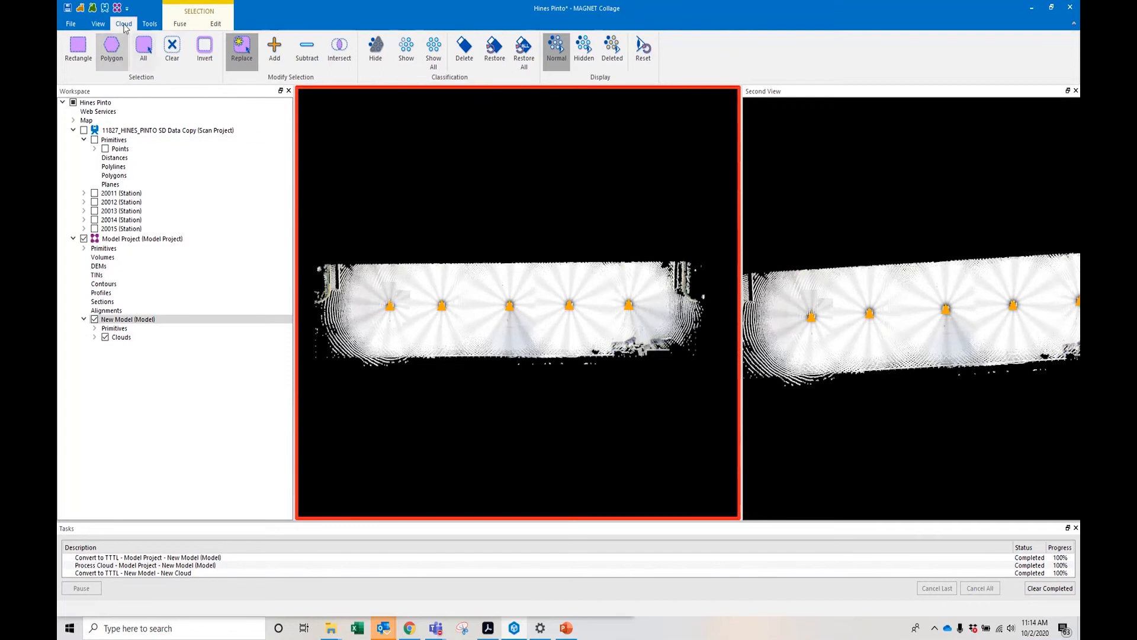
Select the model cloud's interior with a rectangle around the five station markers, leaving out both ends and the lower strip
left_click(78, 48)
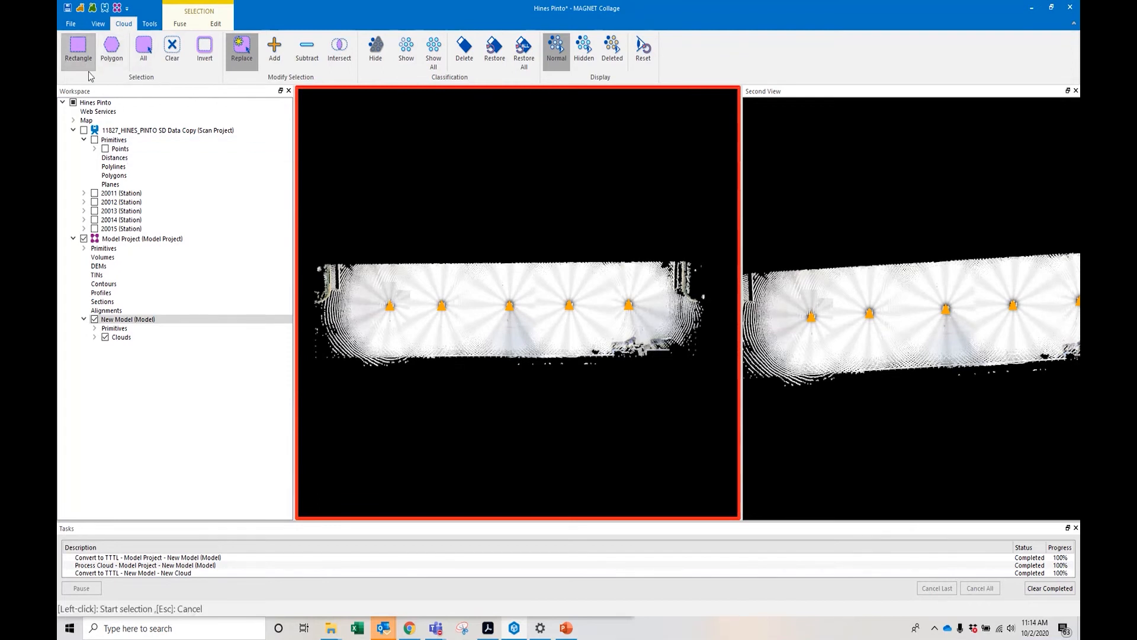
left_click(342, 273)
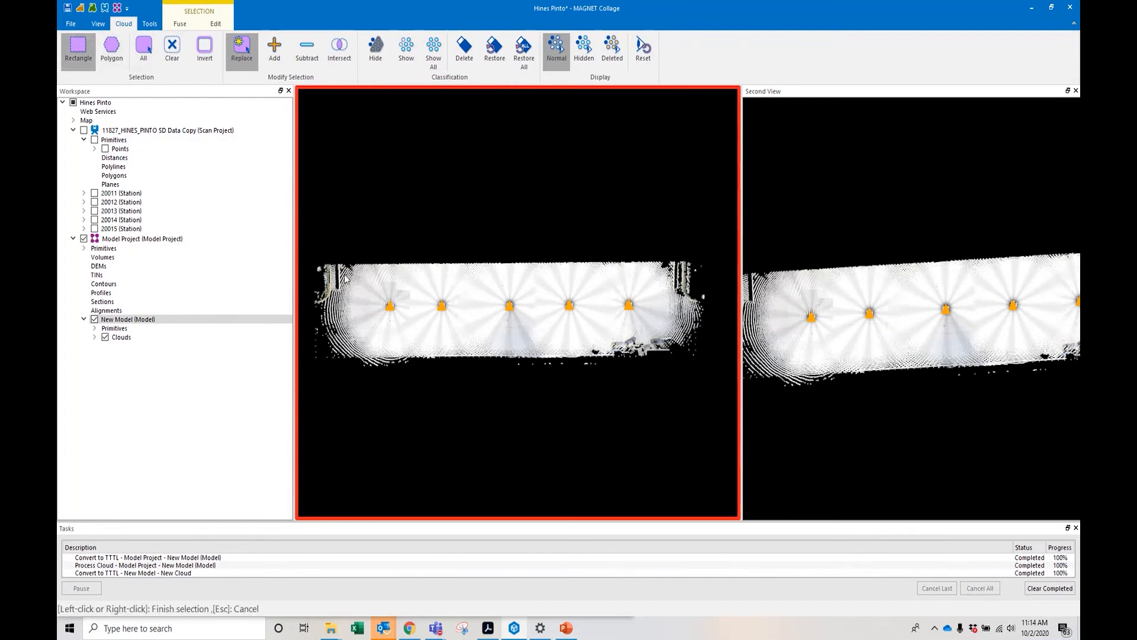
left_click(670, 325)
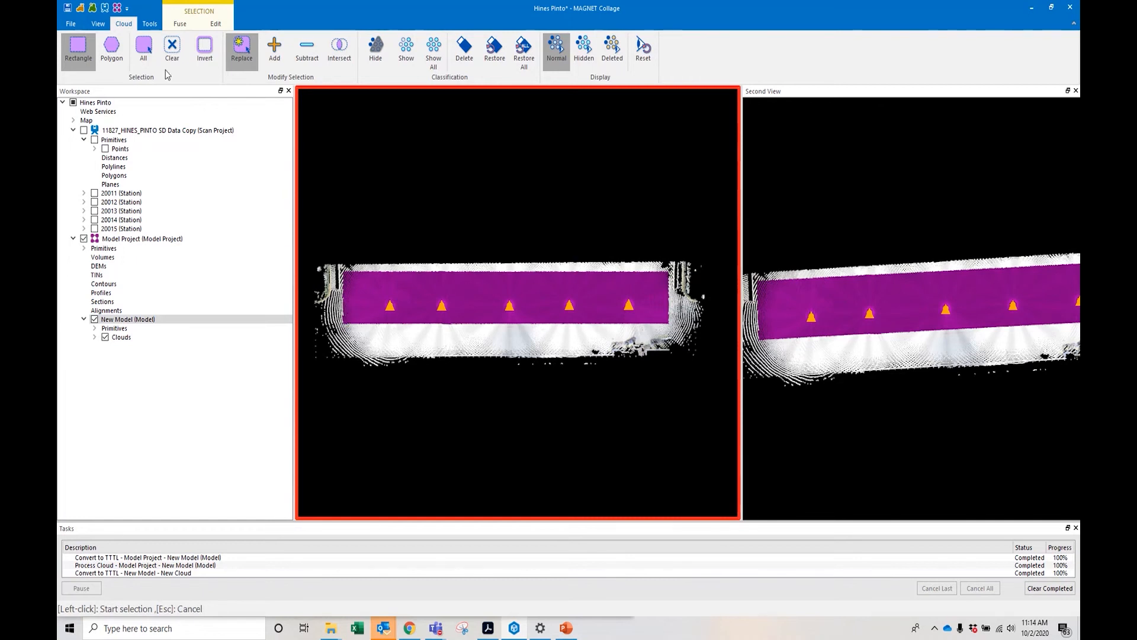
Replace the selection with a polygon covering the model cloud's interior around the five station markers, skirting the rough patch along the lower edge
left_click(112, 48)
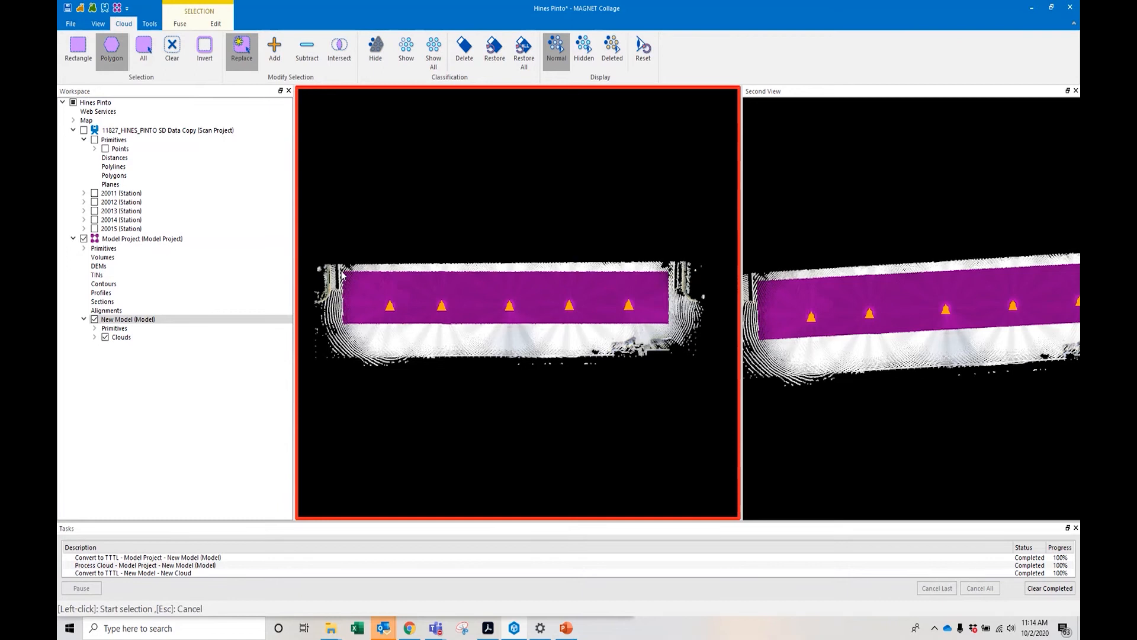
left_click(342, 273)
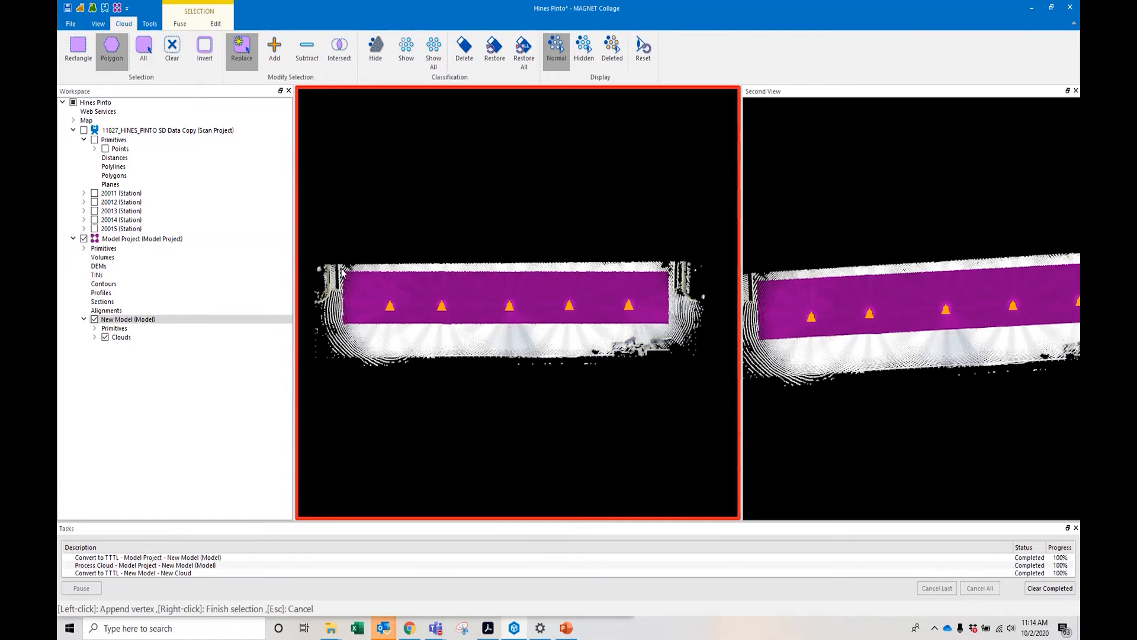
left_click(342, 351)
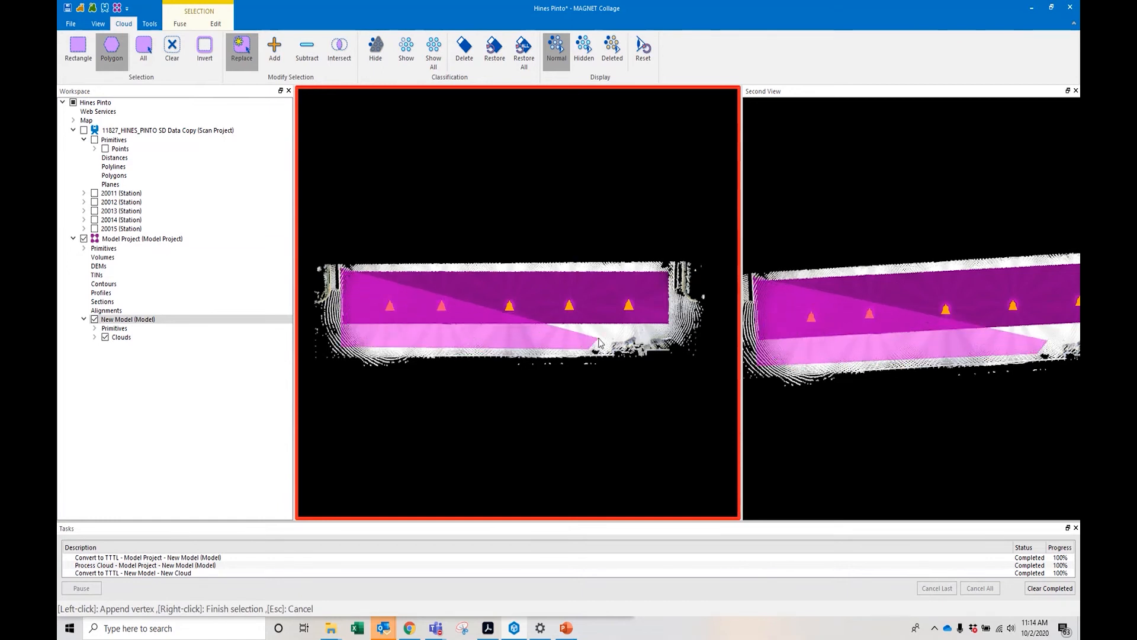
left_click(672, 334)
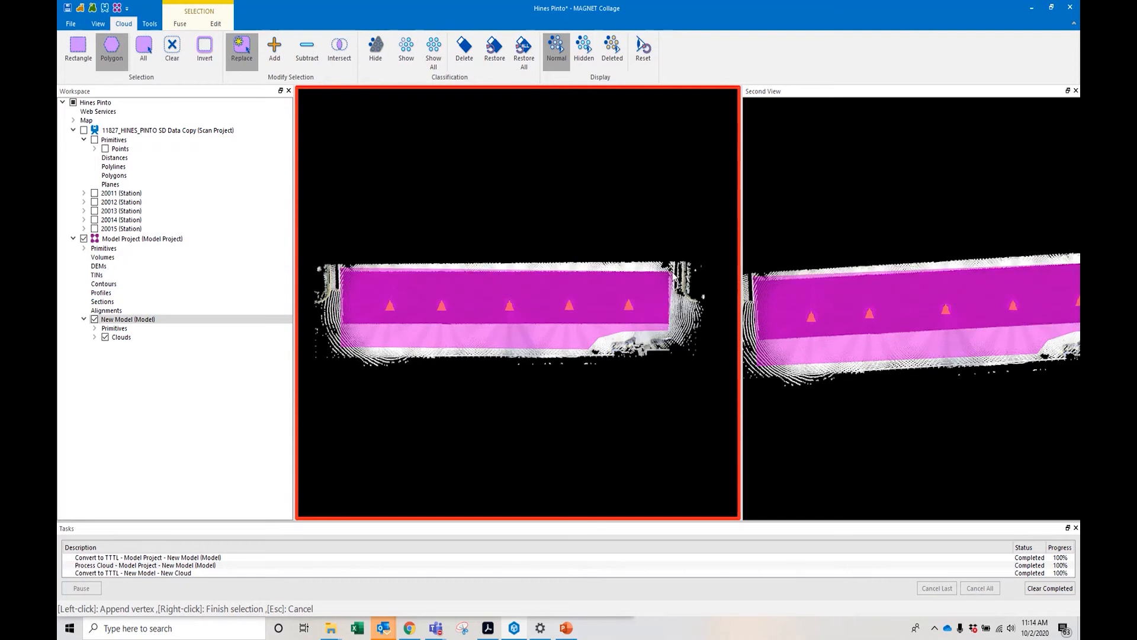
left_click(670, 269)
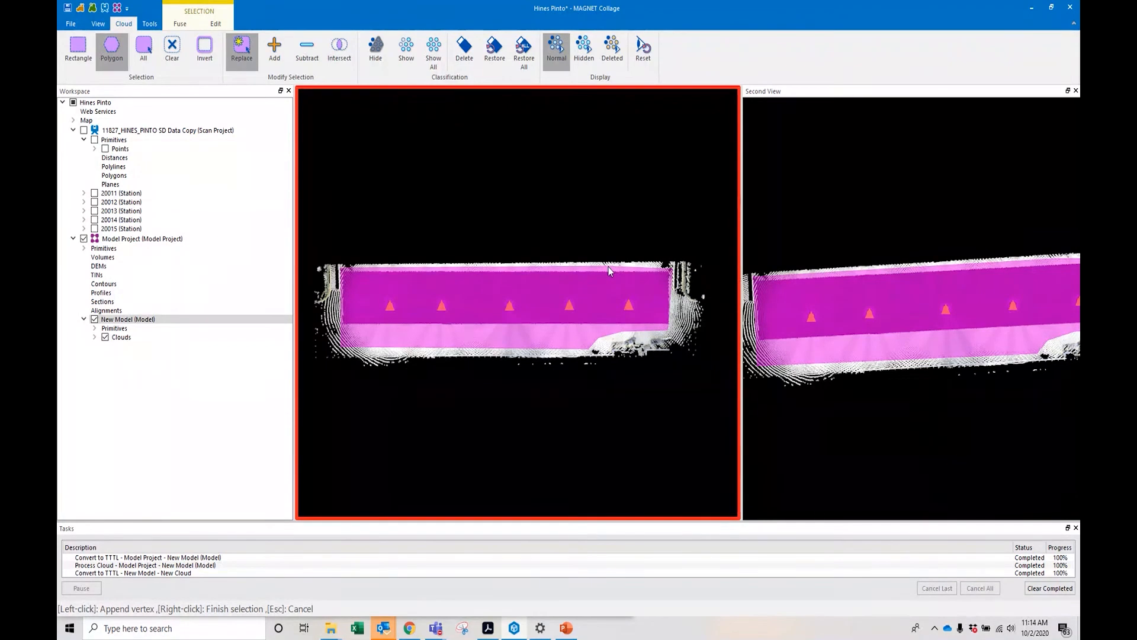
right_click(608, 270)
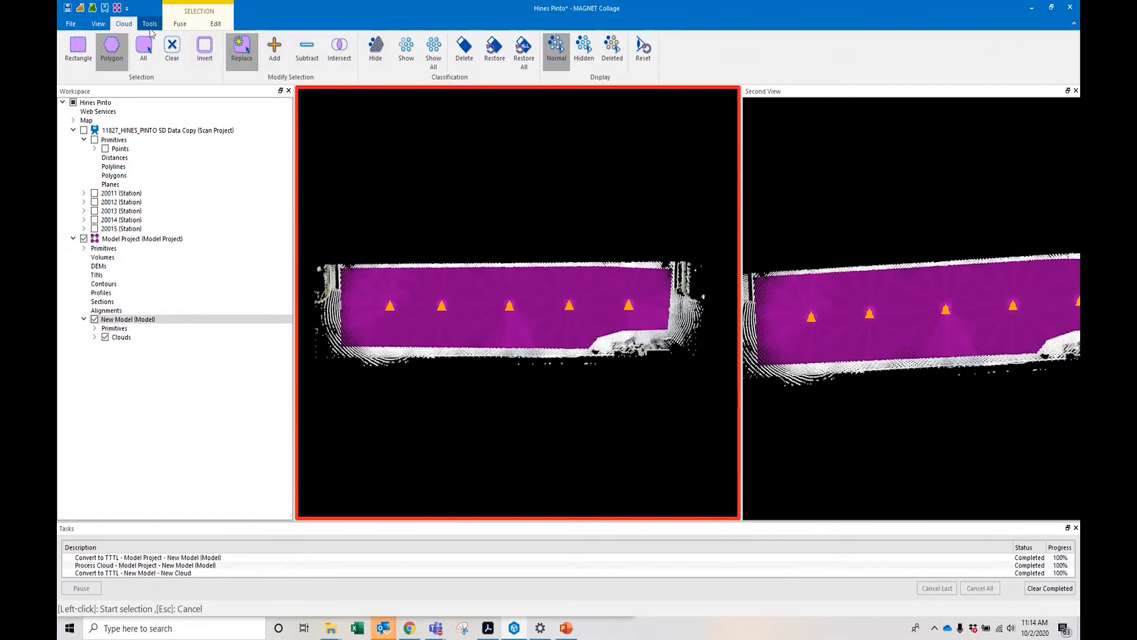
Create a TIN from the selected points in Model Project with a 1.000 ft ground sample distance and the Average surface policy
left_click(149, 24)
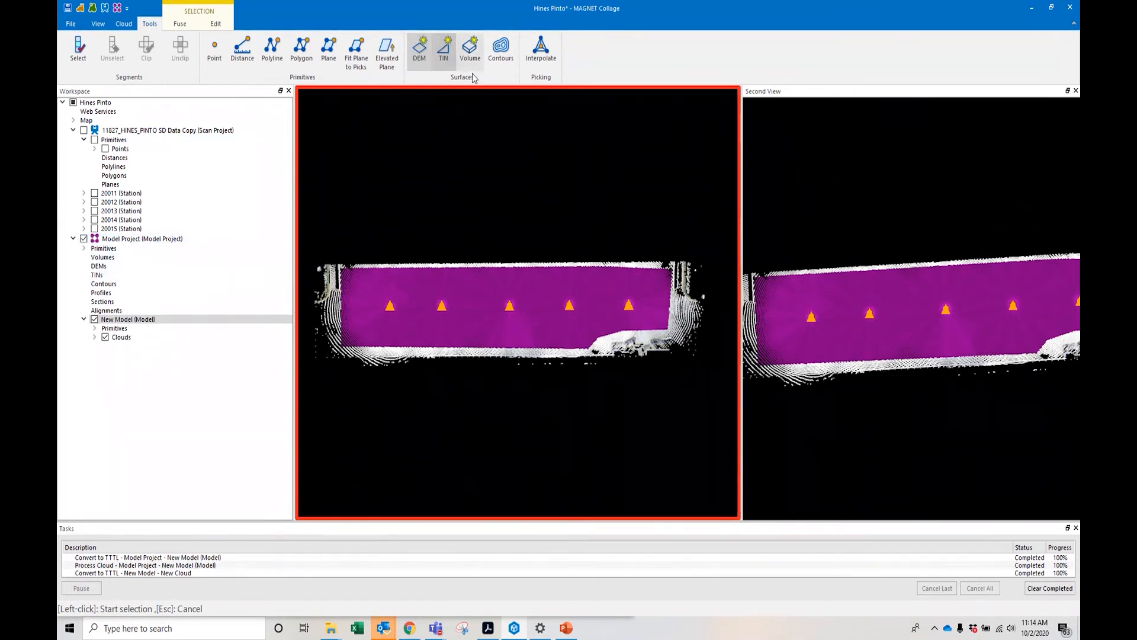
left_click(109, 132)
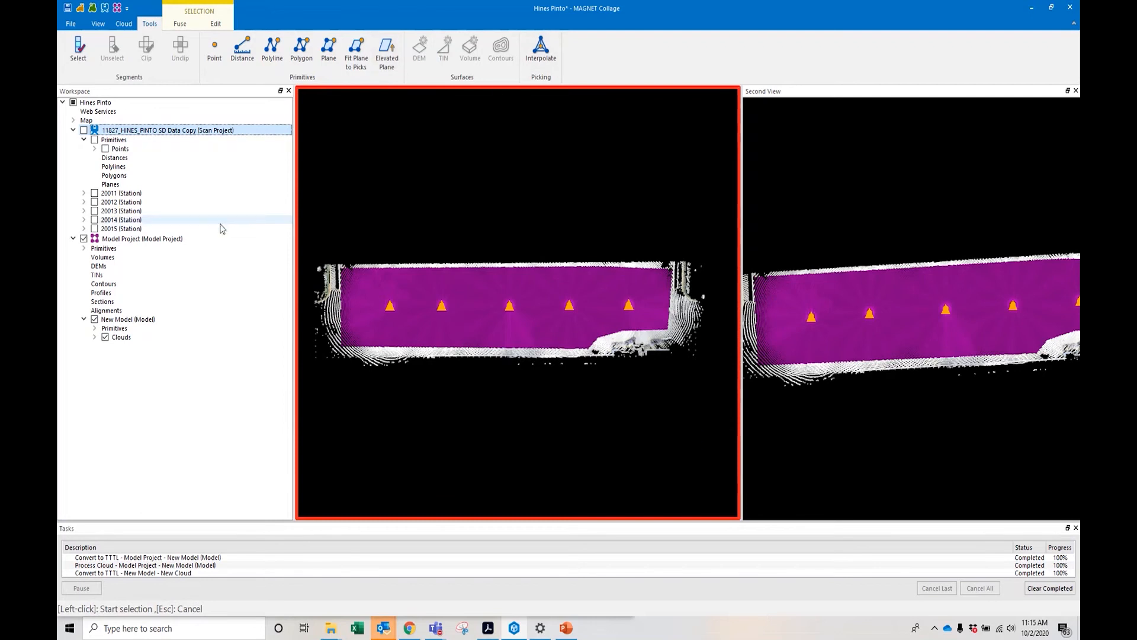
left_click(176, 241)
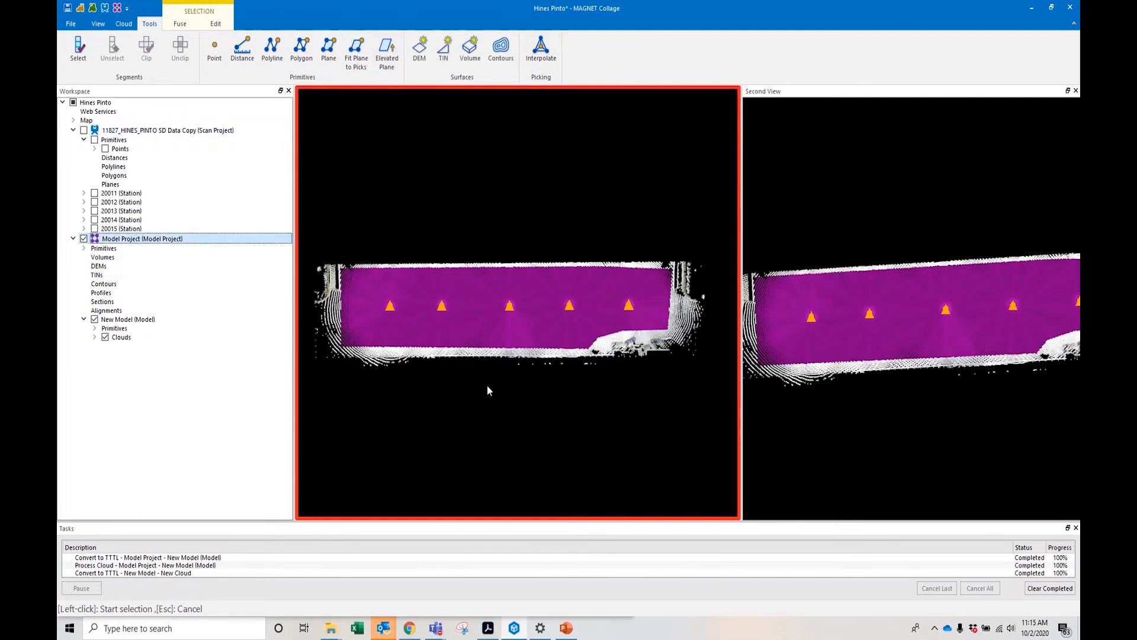
left_click(444, 60)
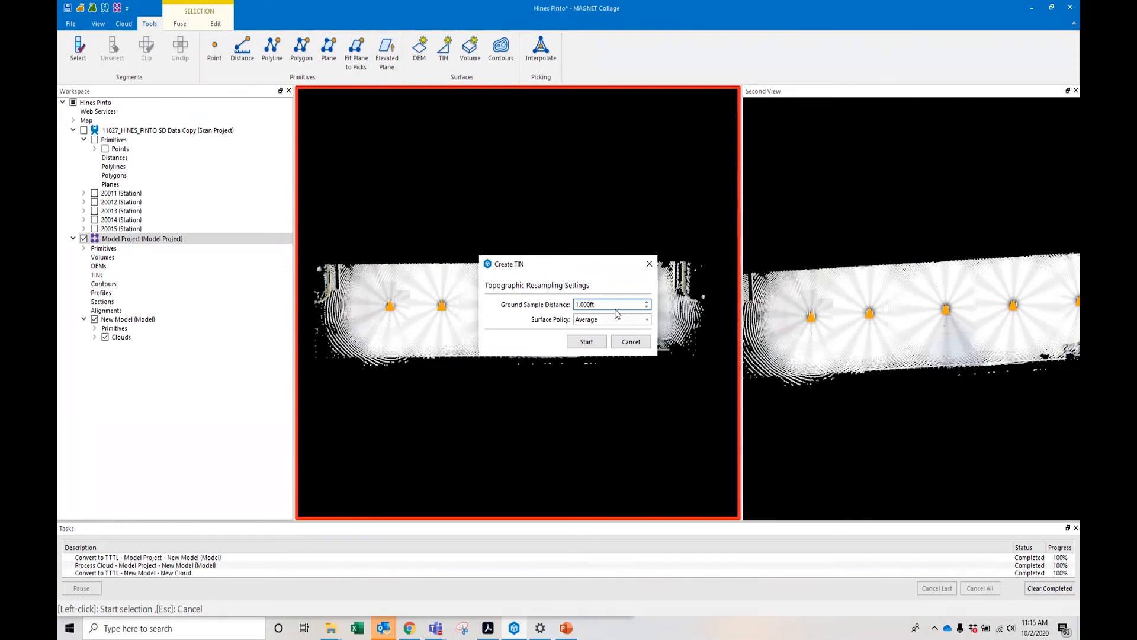
left_click(586, 342)
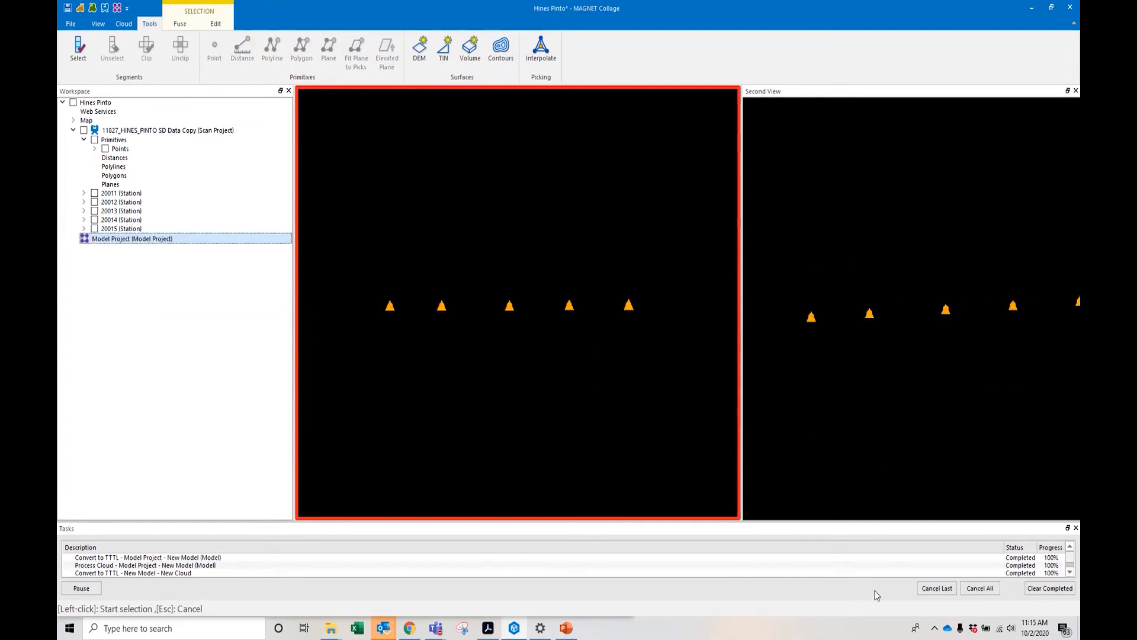
left_click(1069, 573)
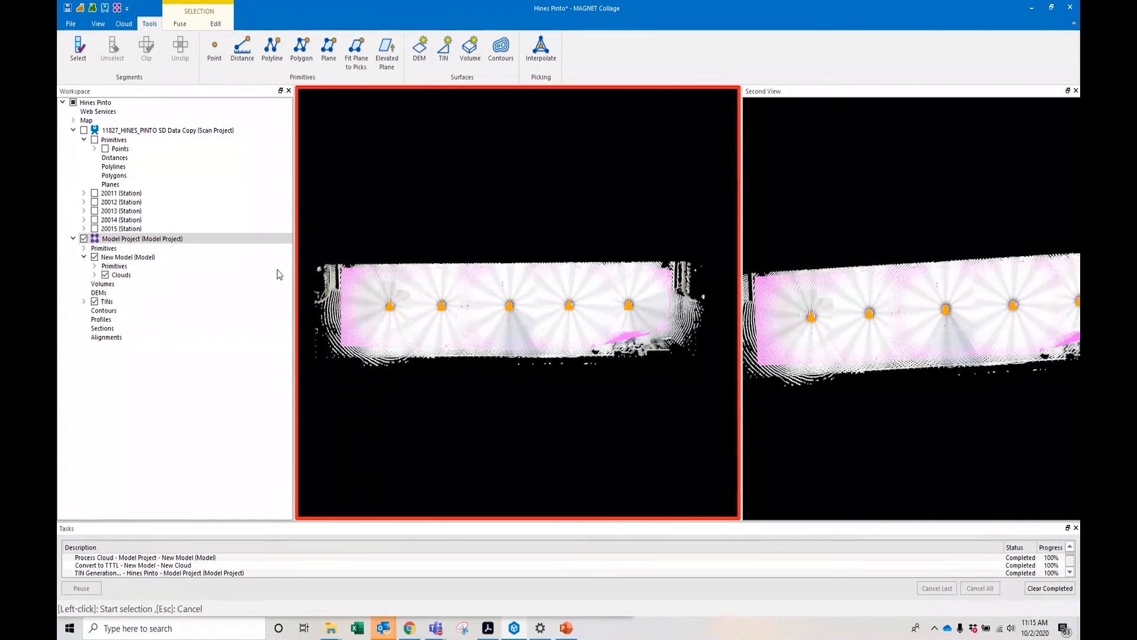
Hide New Model's clouds and set the flat color of TIN-000 to green, RGB 52, 210, 63
left_click(106, 275)
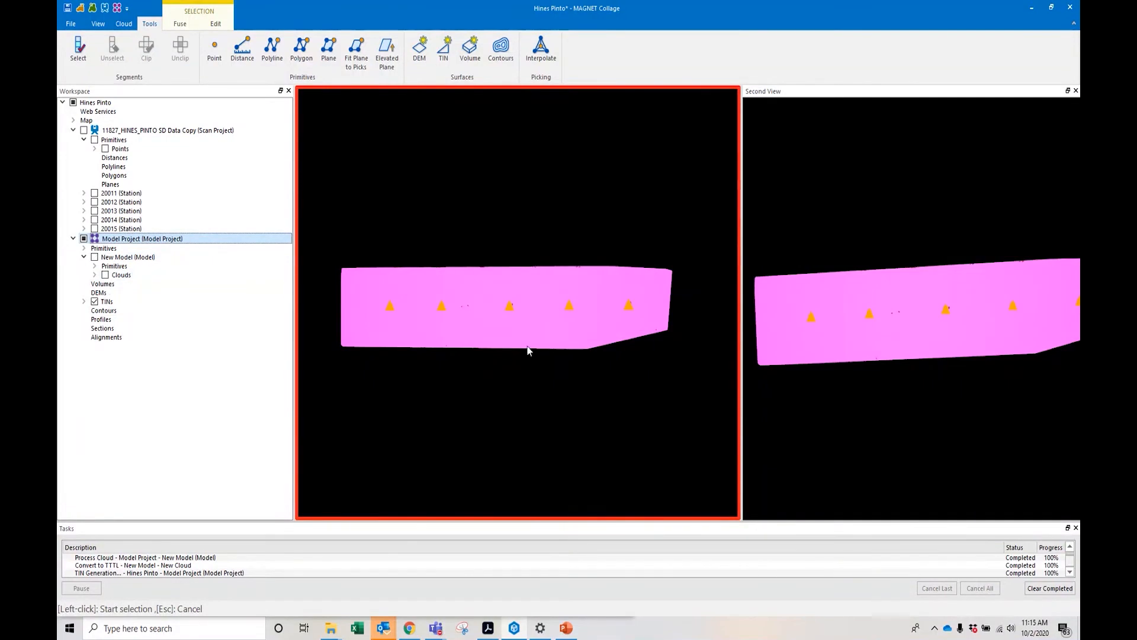
left_click(84, 302)
left_click(118, 312)
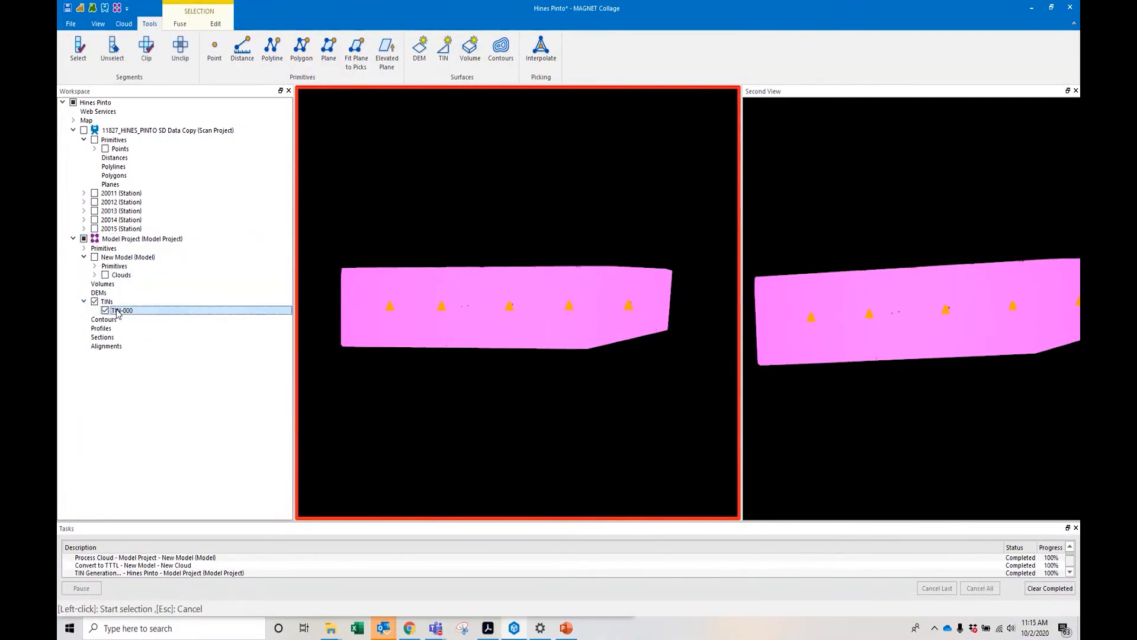
right_click(118, 312)
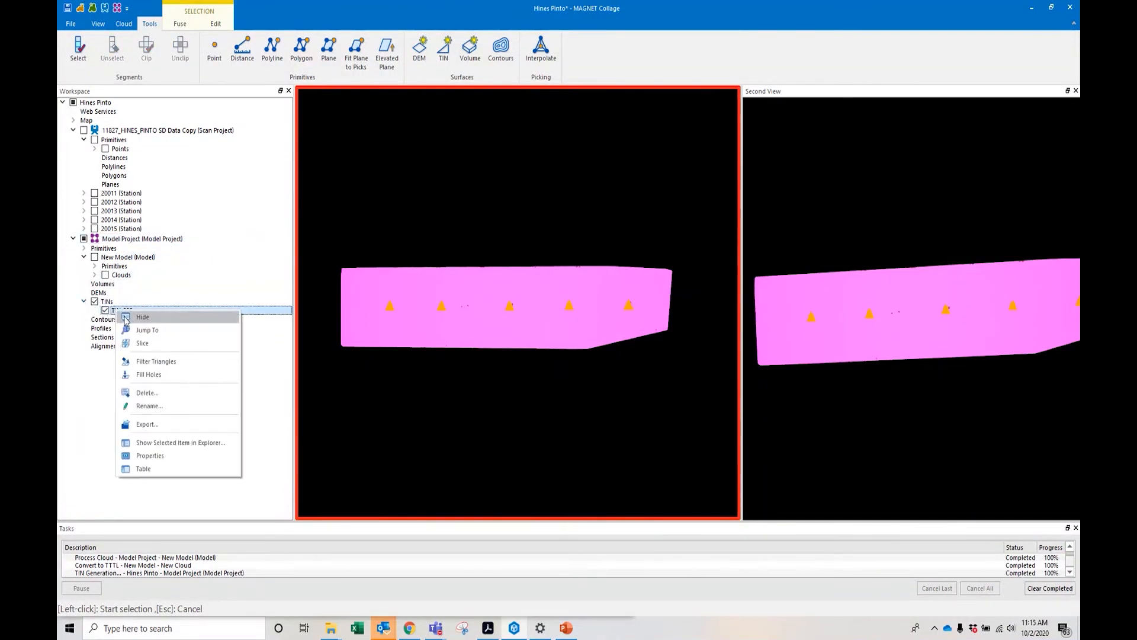
left_click(150, 455)
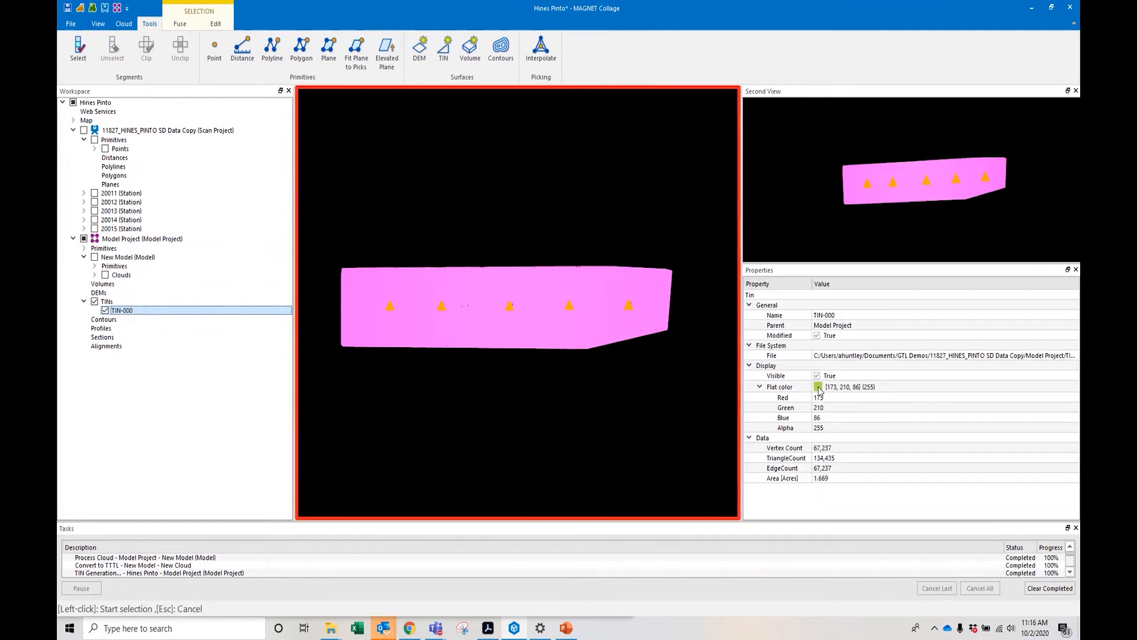
left_click(818, 388)
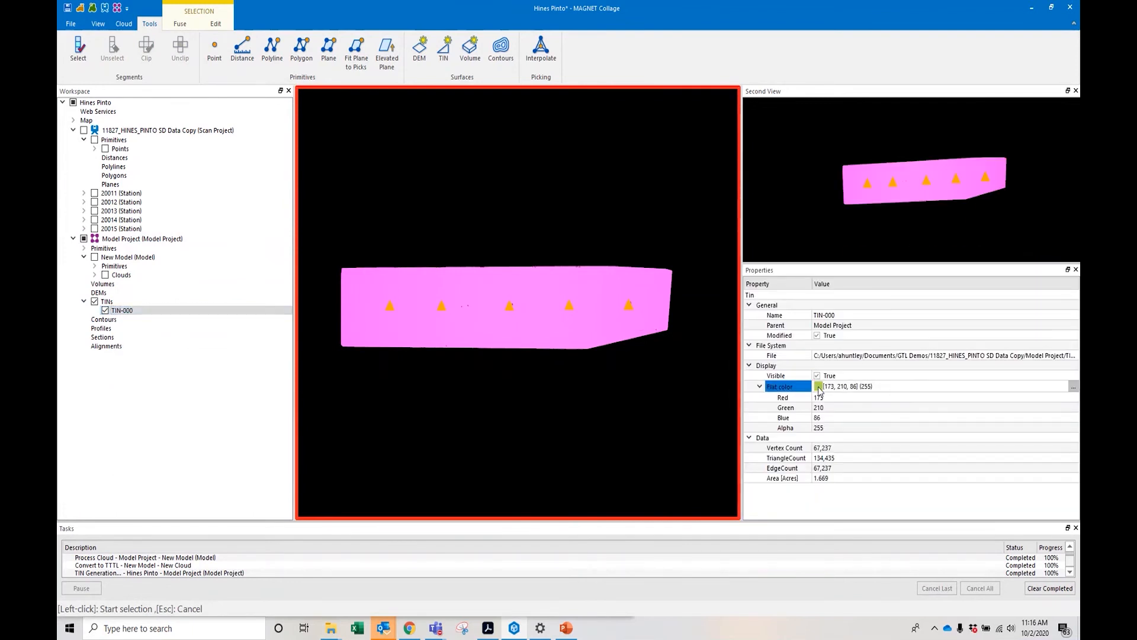
left_click(1073, 387)
left_click(642, 236)
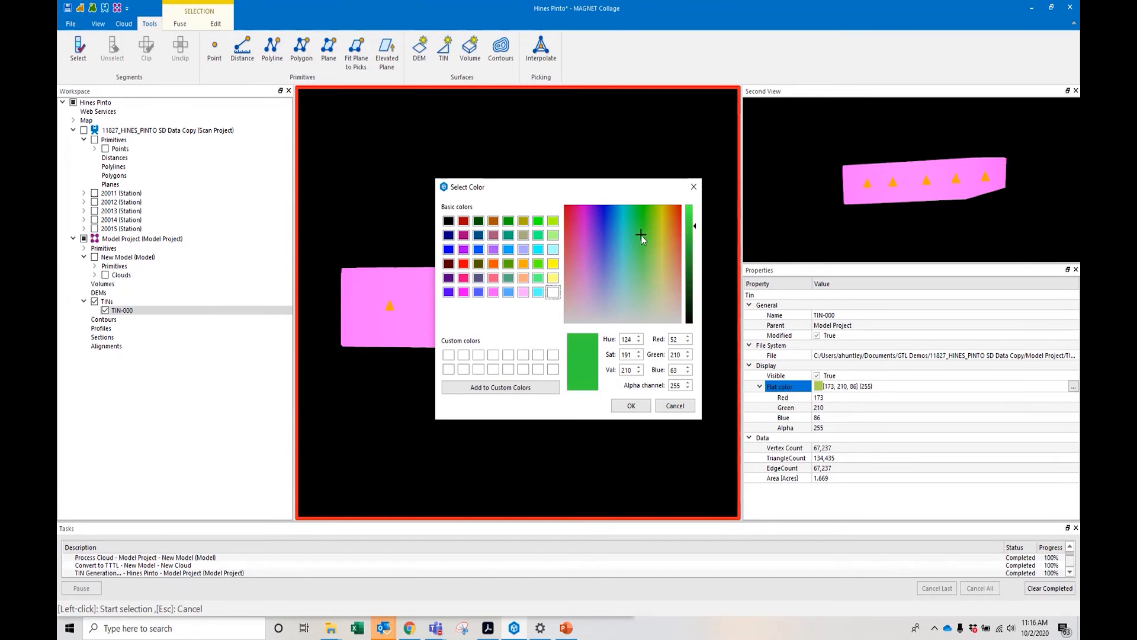
left_click(631, 406)
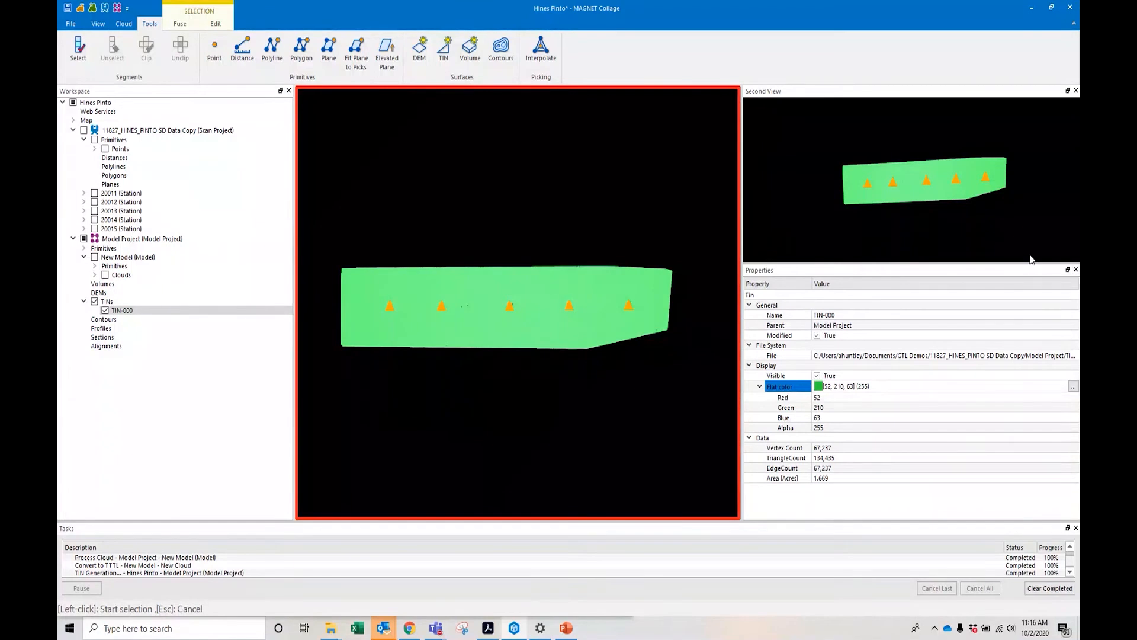
left_click(1076, 269)
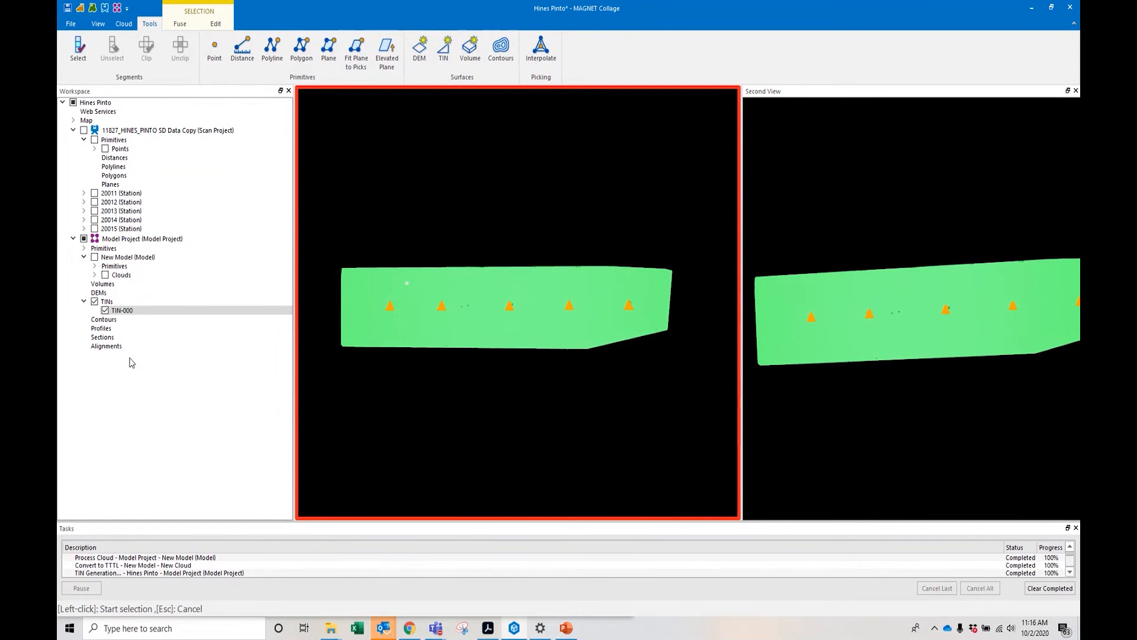
left_click(446, 365)
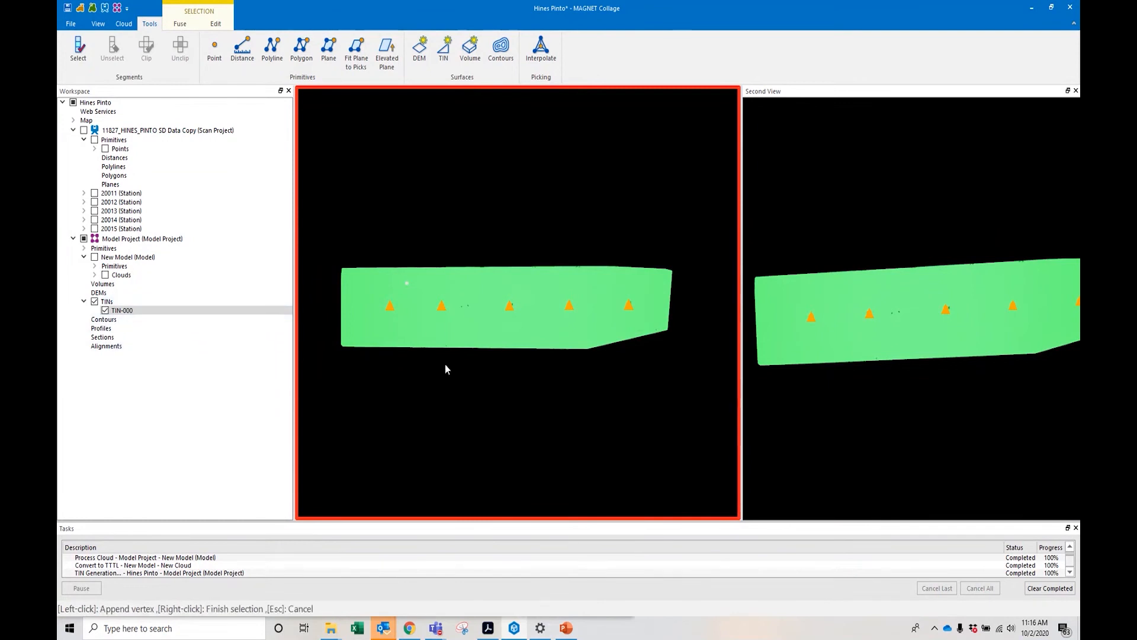
key("Escape")
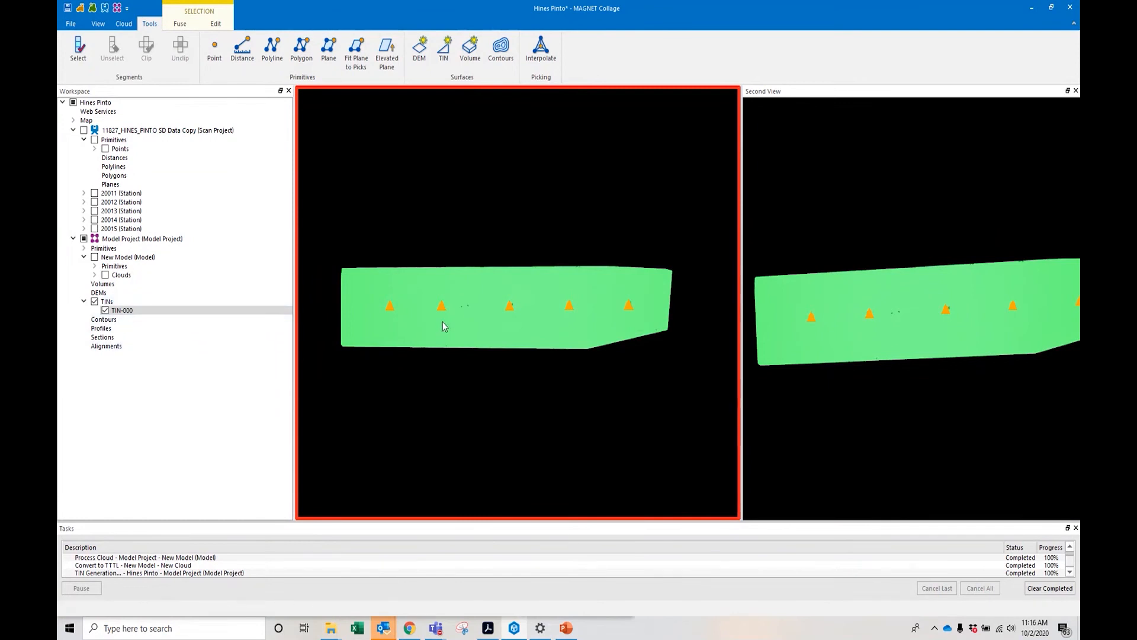
Show the scans of stations 20011 through 20015 over the TIN and compare points with surface near the spikes between 20012 and 20013
scroll(444, 324, "up", 3)
left_click_drag(473, 360, 526, 247)
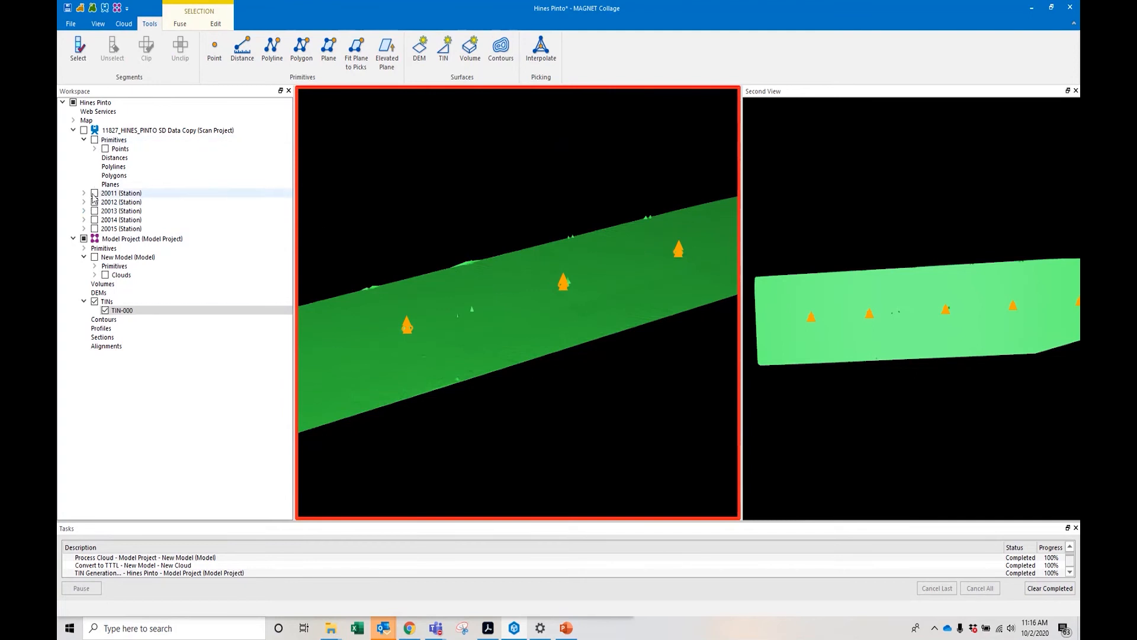
left_click(94, 193)
left_click(94, 202)
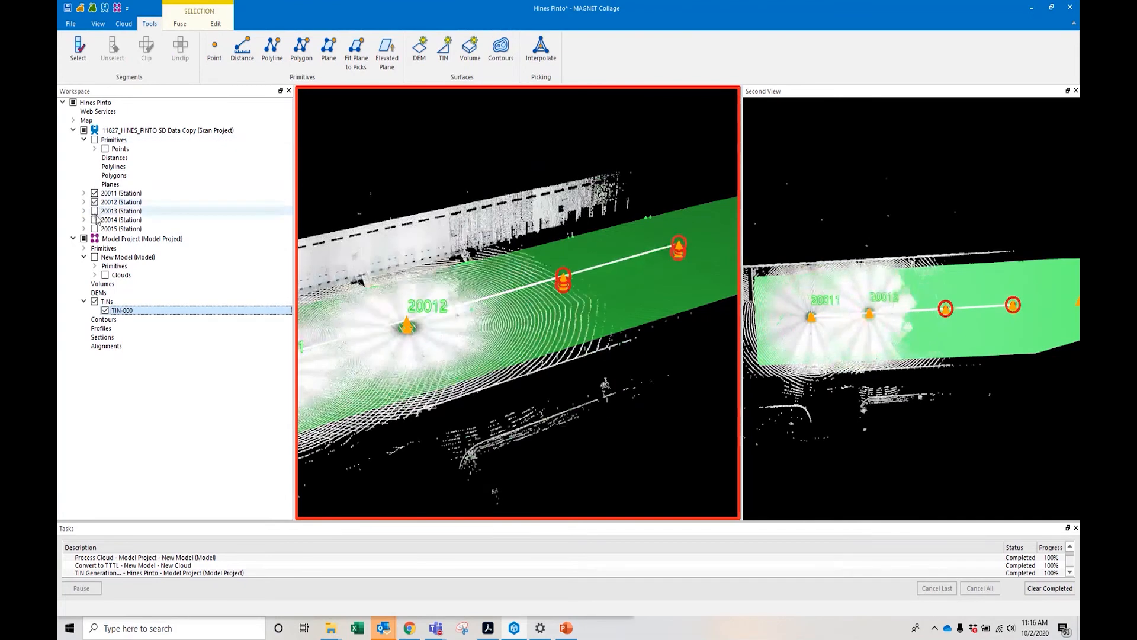
left_click(94, 211)
left_click(94, 220)
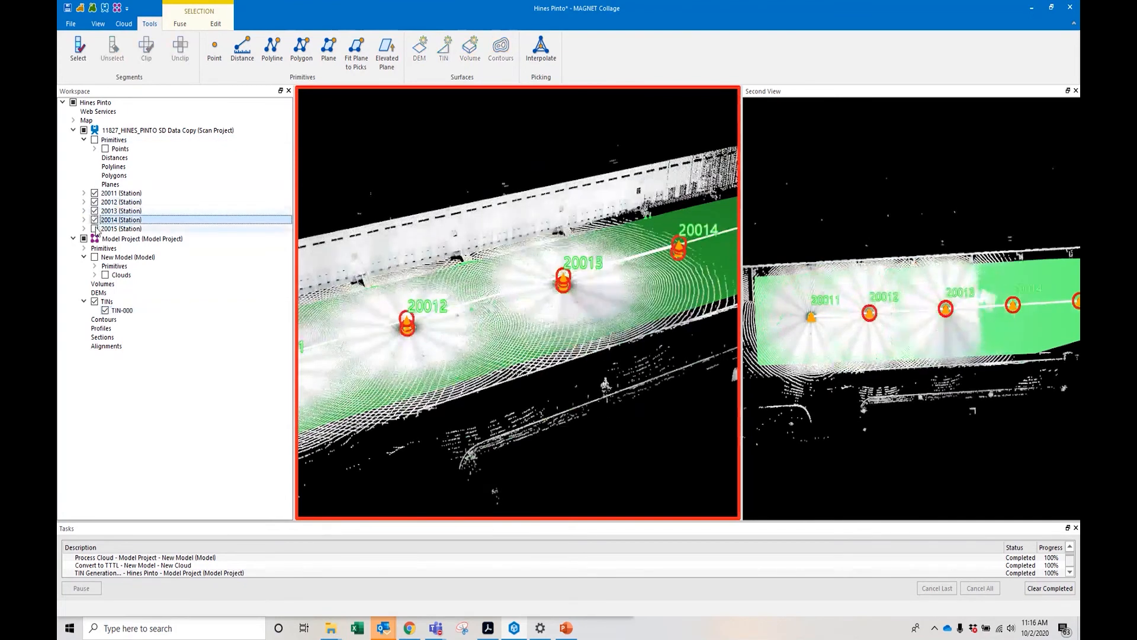
left_click(94, 229)
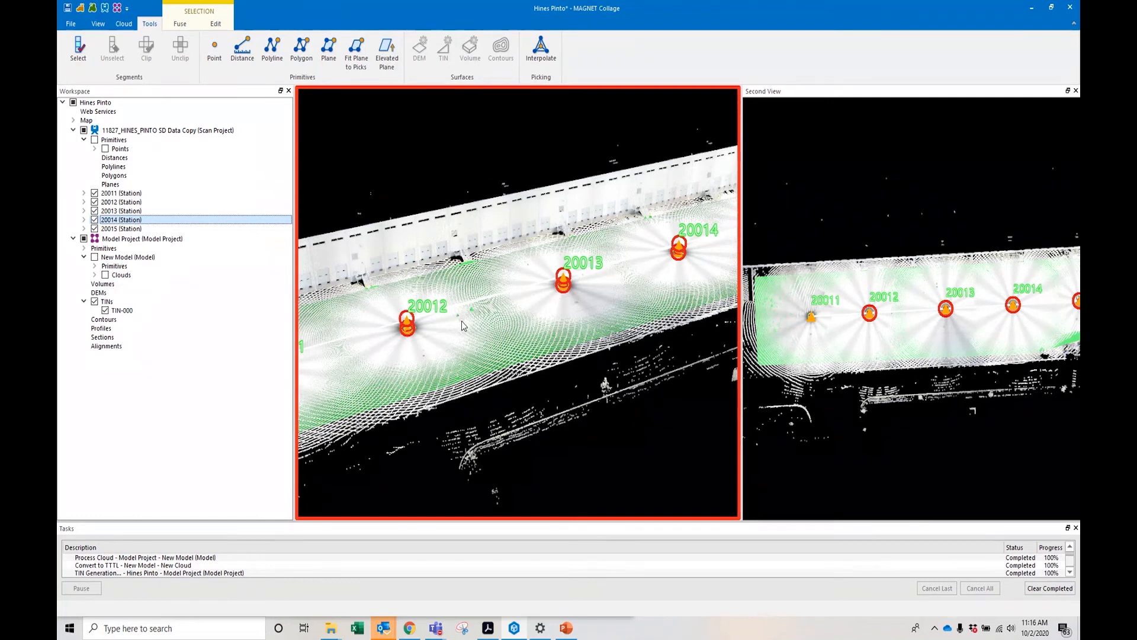
scroll(472, 311, "up", 3)
scroll(472, 314, "up", 5)
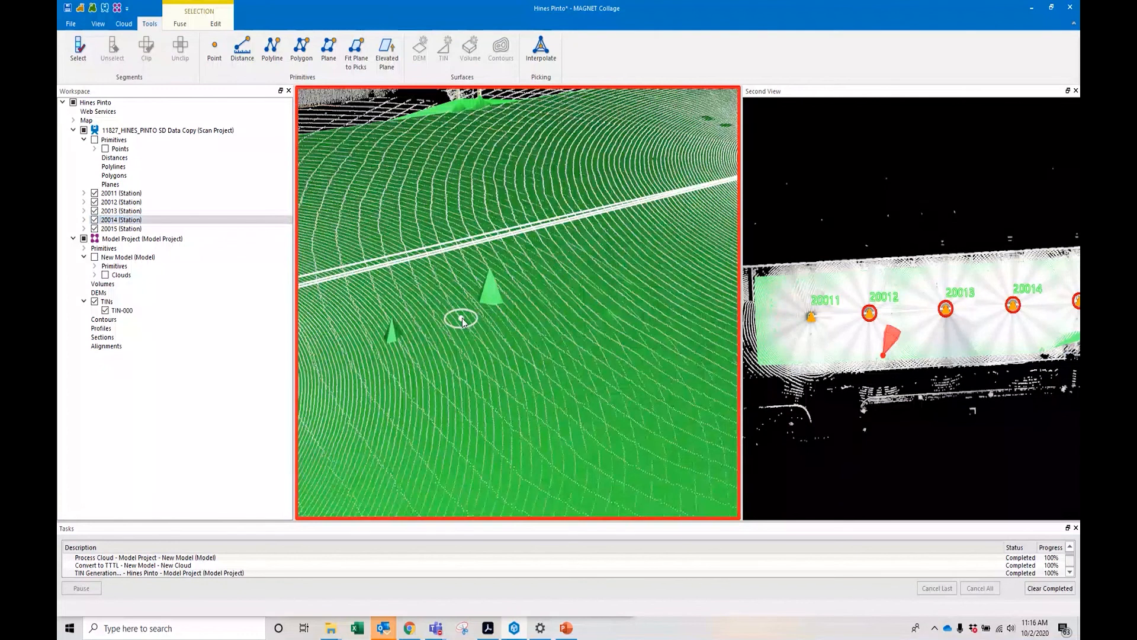
scroll(379, 320, "up", 2)
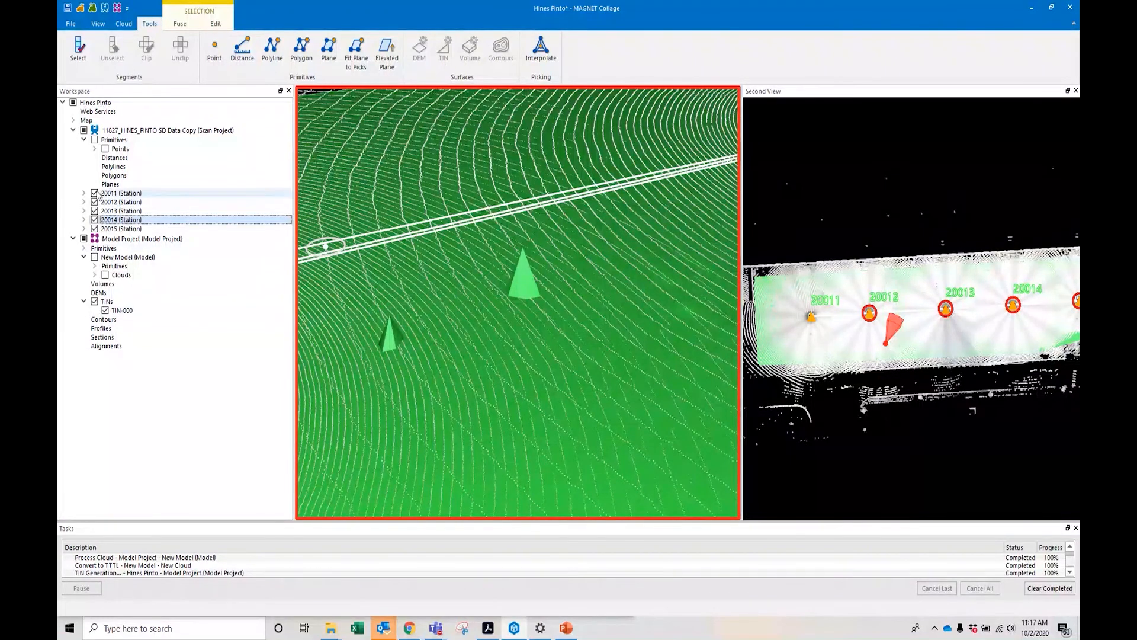
Hide the scans of stations 20011 through 20015 to leave only the TIN surface displayed
left_click(94, 193)
left_click(94, 202)
left_click(94, 211)
left_click(94, 219)
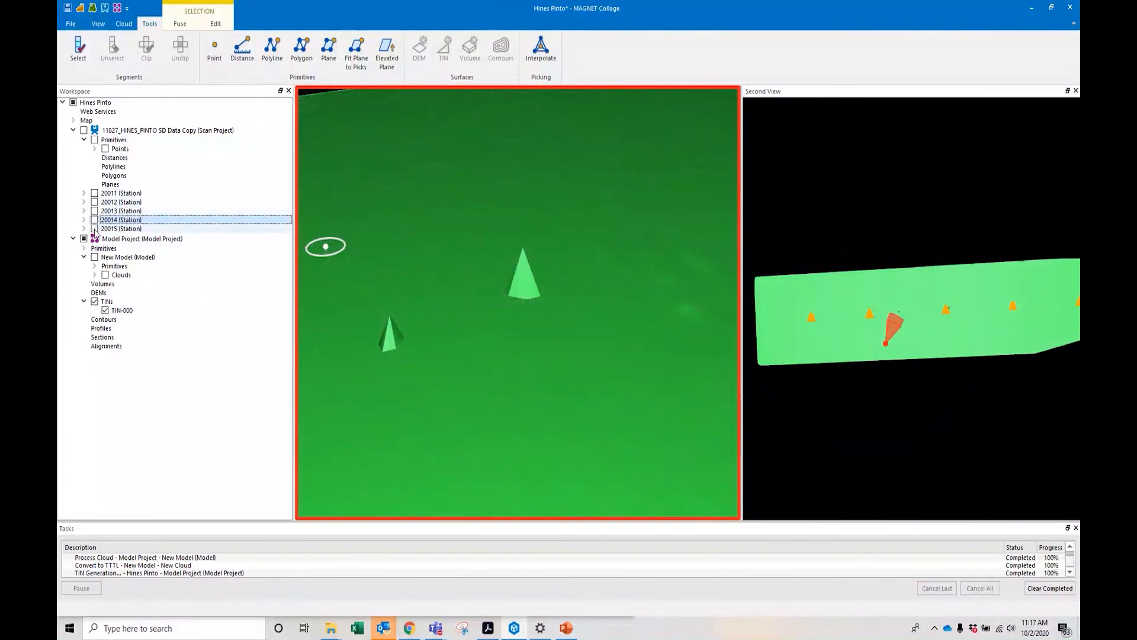
left_click(95, 228)
Examine the bare TIN surface for spikes and irregularities around the station markers and along its edges
scroll(489, 390, "down", 5)
mouse_move(464, 417)
middle_mouse_down()
mouse_move(478, 435)
mouse_move(544, 438)
middle_mouse_up()
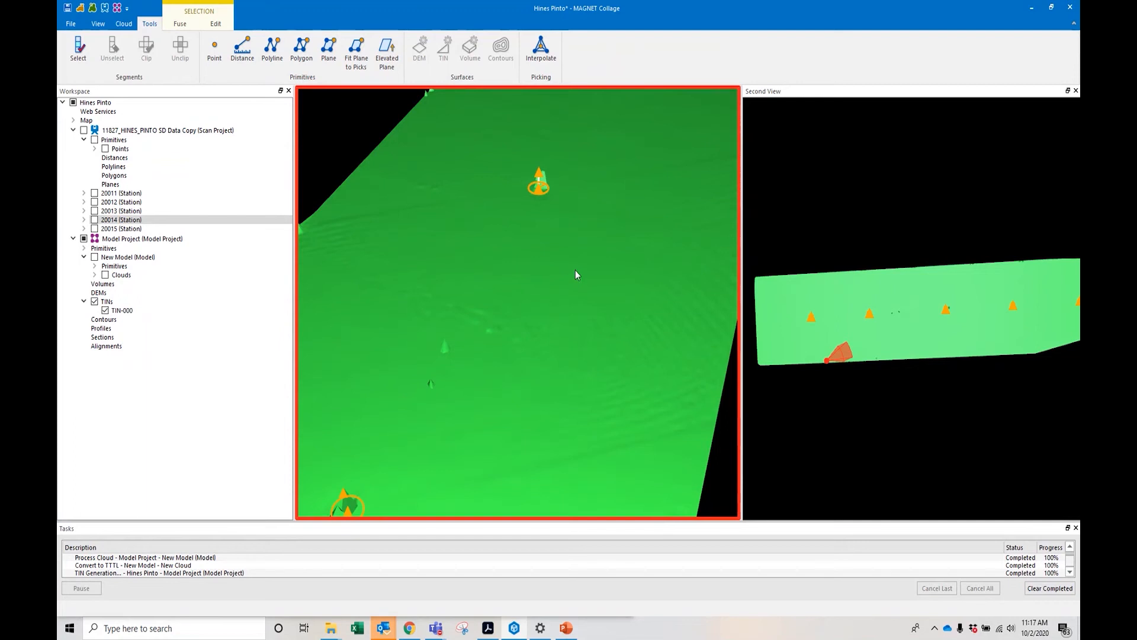
left_click_drag(575, 270, 552, 384)
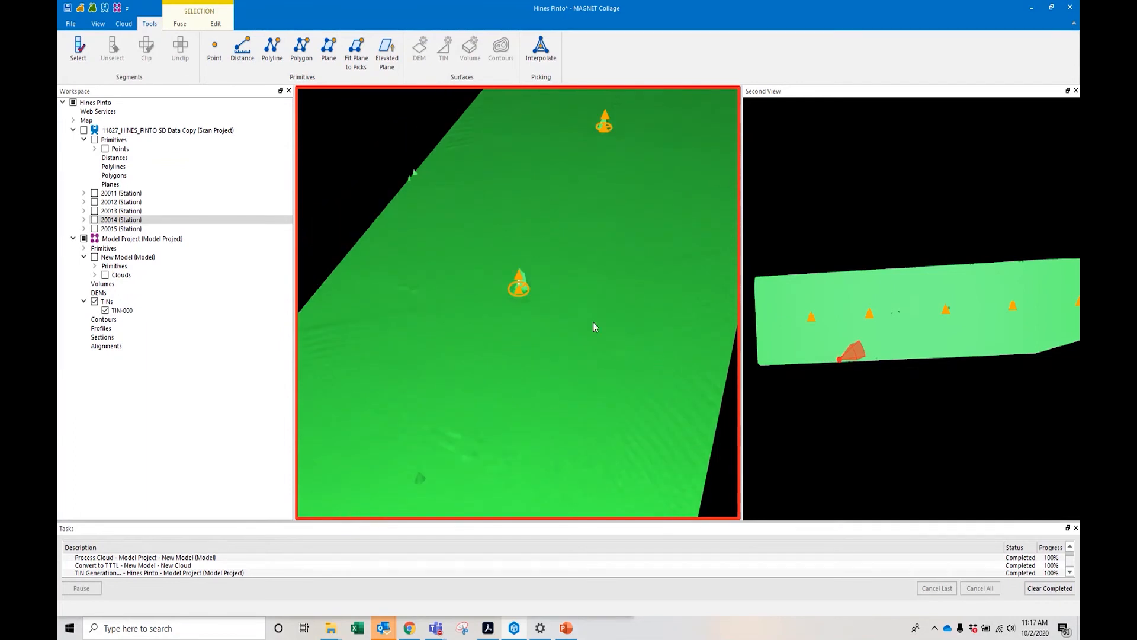
mouse_move(578, 365)
middle_mouse_down()
mouse_move(575, 394)
mouse_move(597, 340)
mouse_move(634, 323)
mouse_move(571, 348)
mouse_move(479, 349)
mouse_move(504, 343)
mouse_move(589, 266)
mouse_move(581, 286)
middle_mouse_up()
middle_click_drag(528, 178, 530, 265)
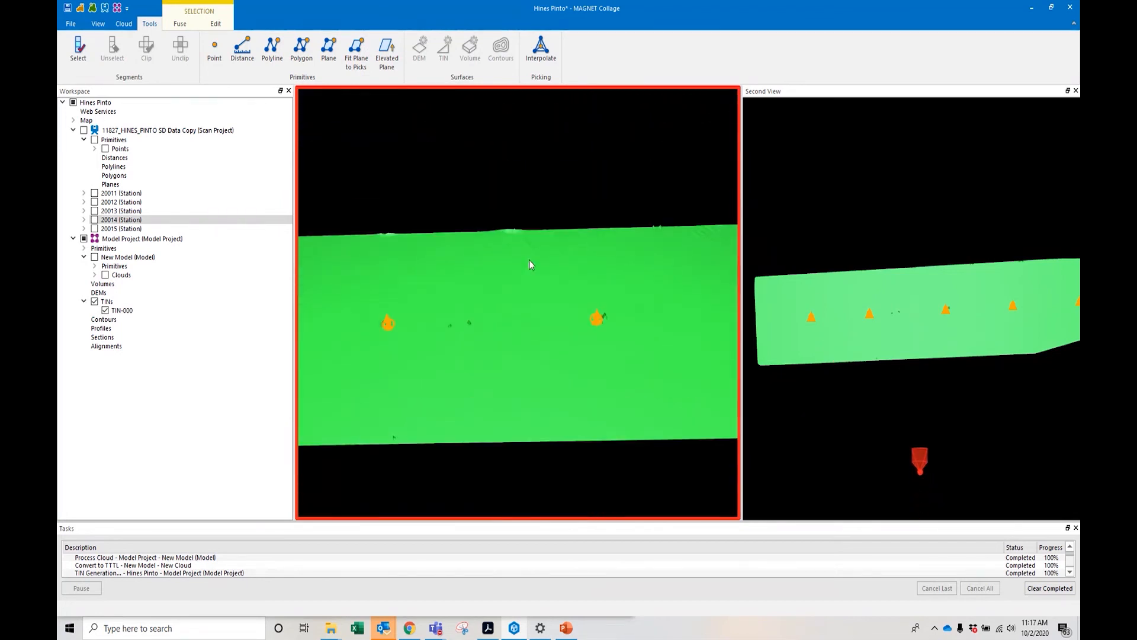
scroll(536, 302, "down", 5)
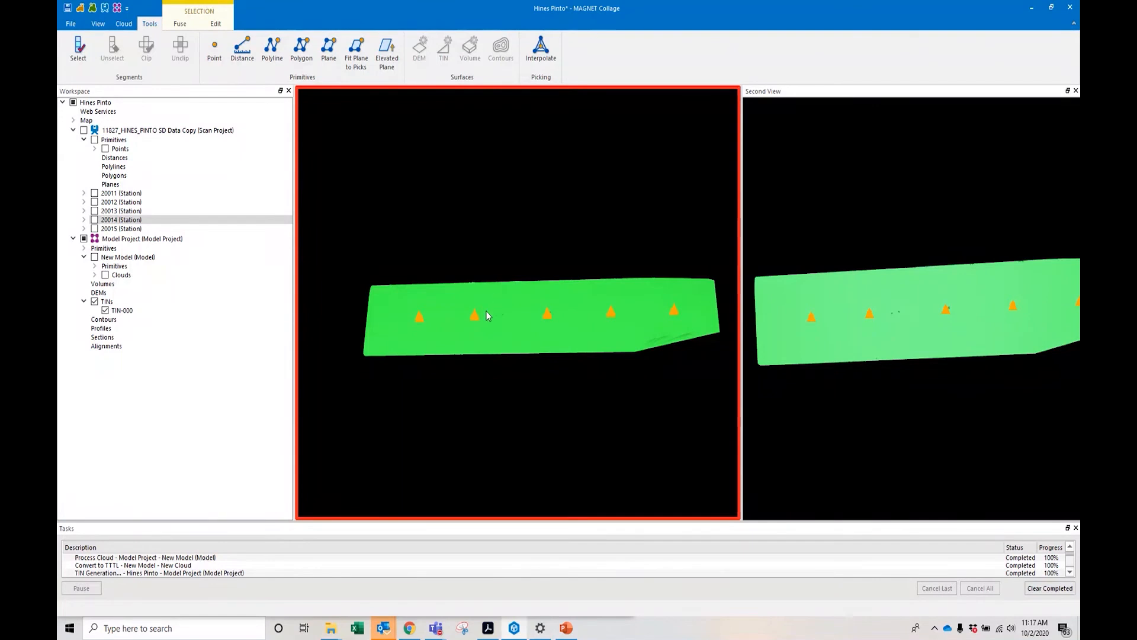
scroll(484, 314, "up", 3)
scroll(610, 309, "up", 3)
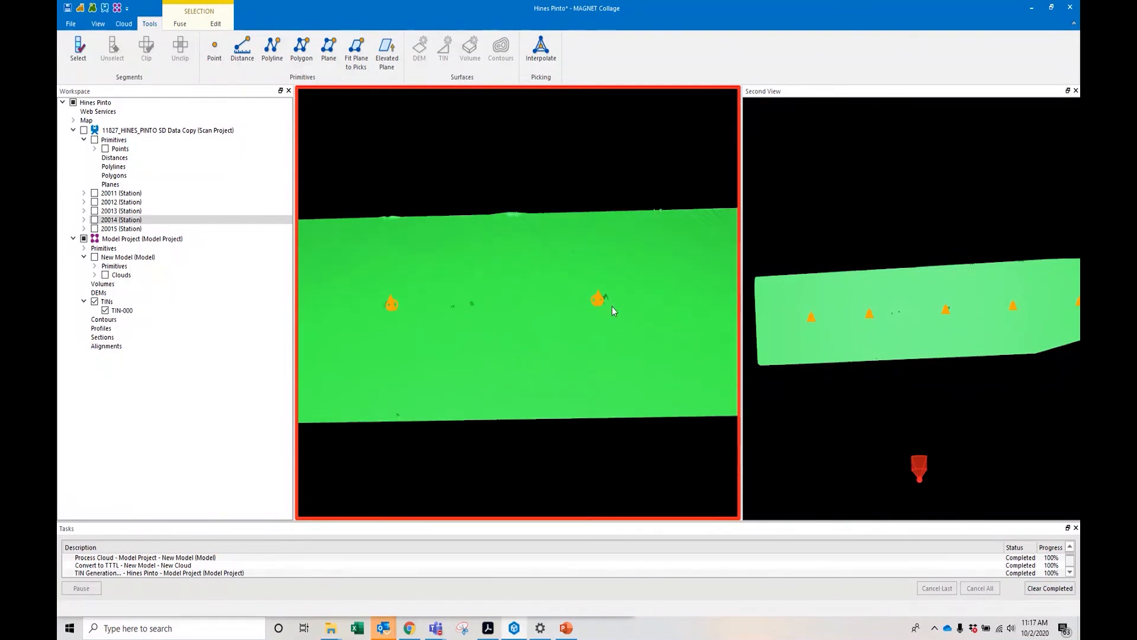
scroll(617, 308, "up", 2)
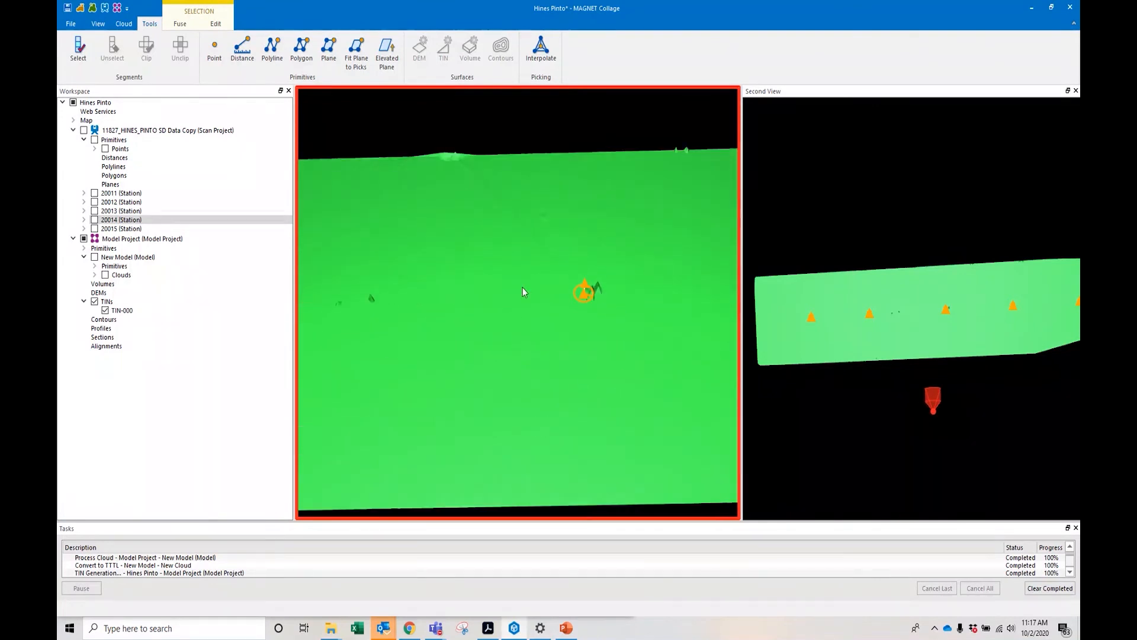
Draw a four-vertex polygon in Model Project on the TIN surface, enclosing the middle station marker between the surface's two long edges
scroll(527, 296, "down", 2)
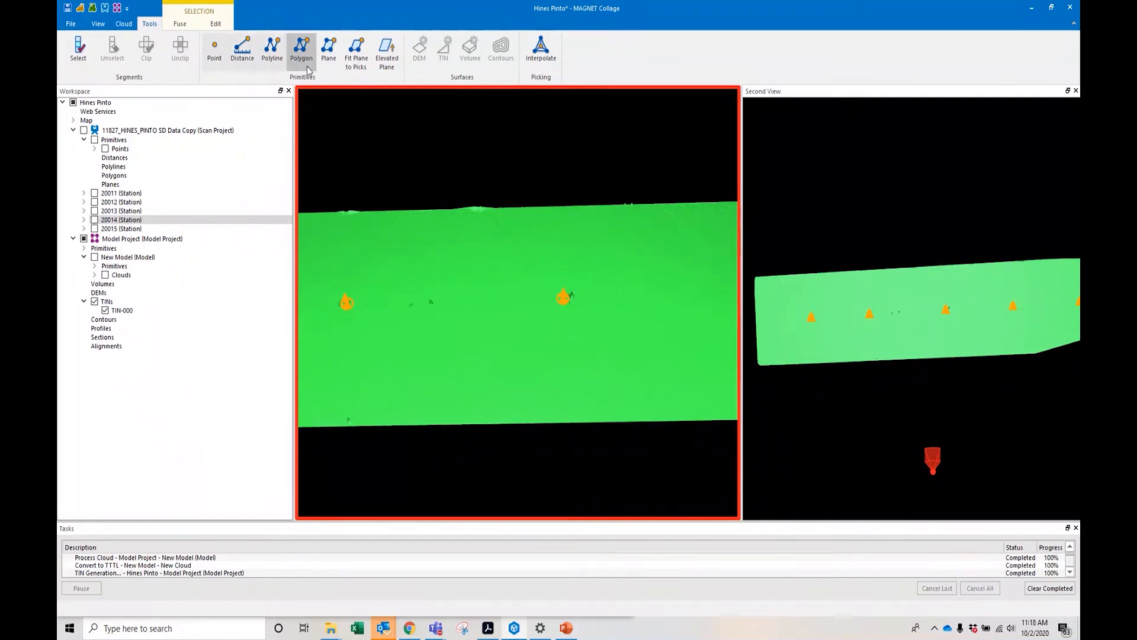
left_click(169, 242)
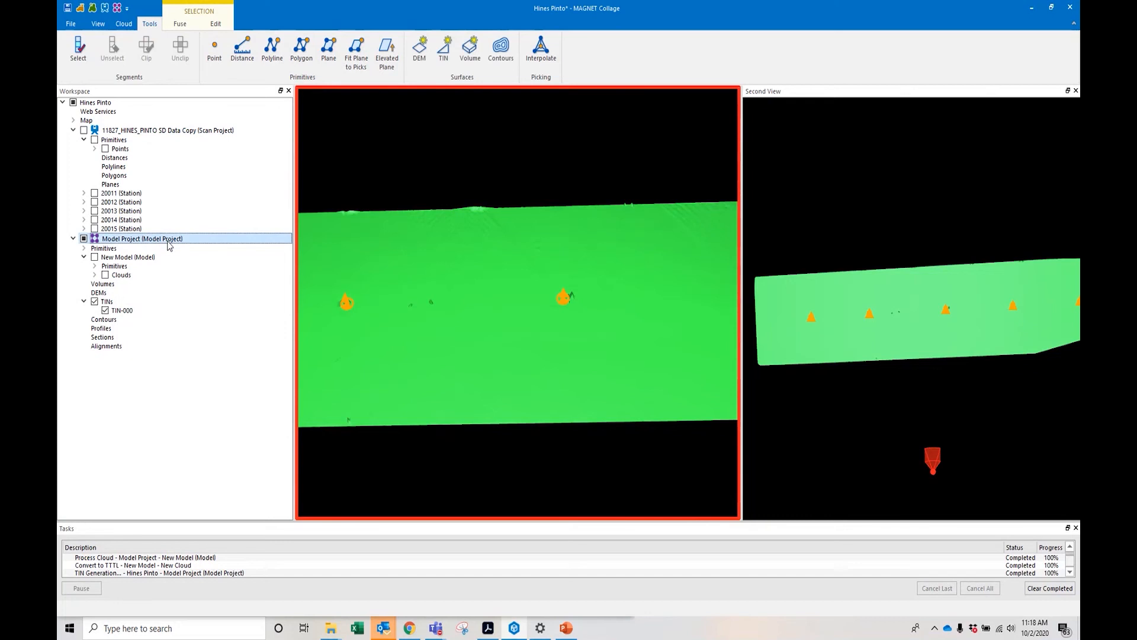
left_click(303, 51)
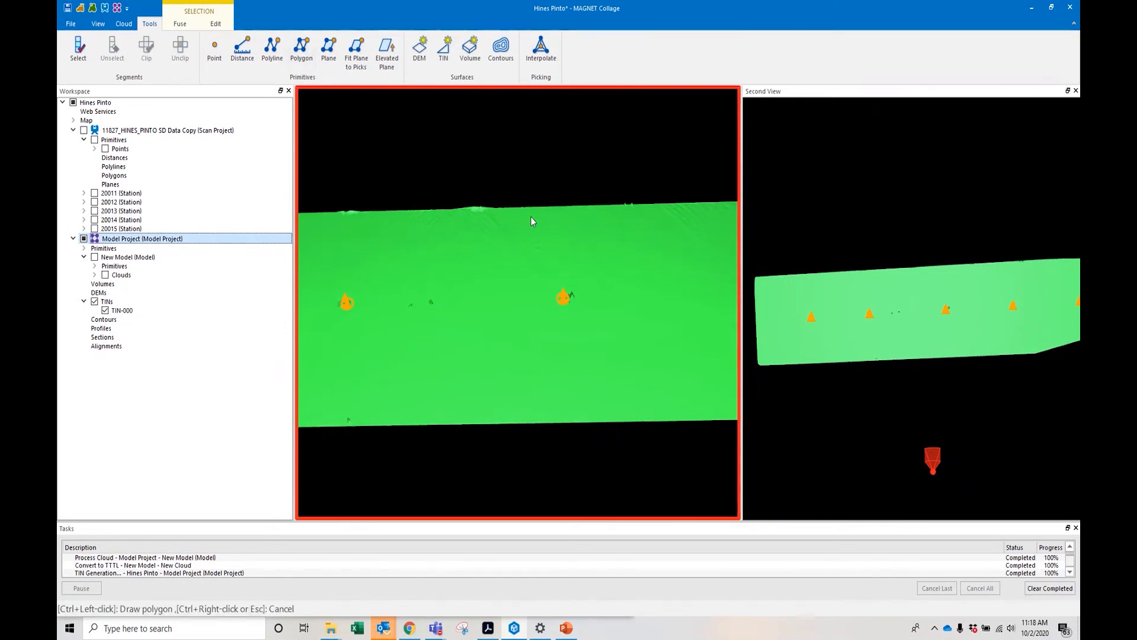
left_click(510, 226, "ctrl")
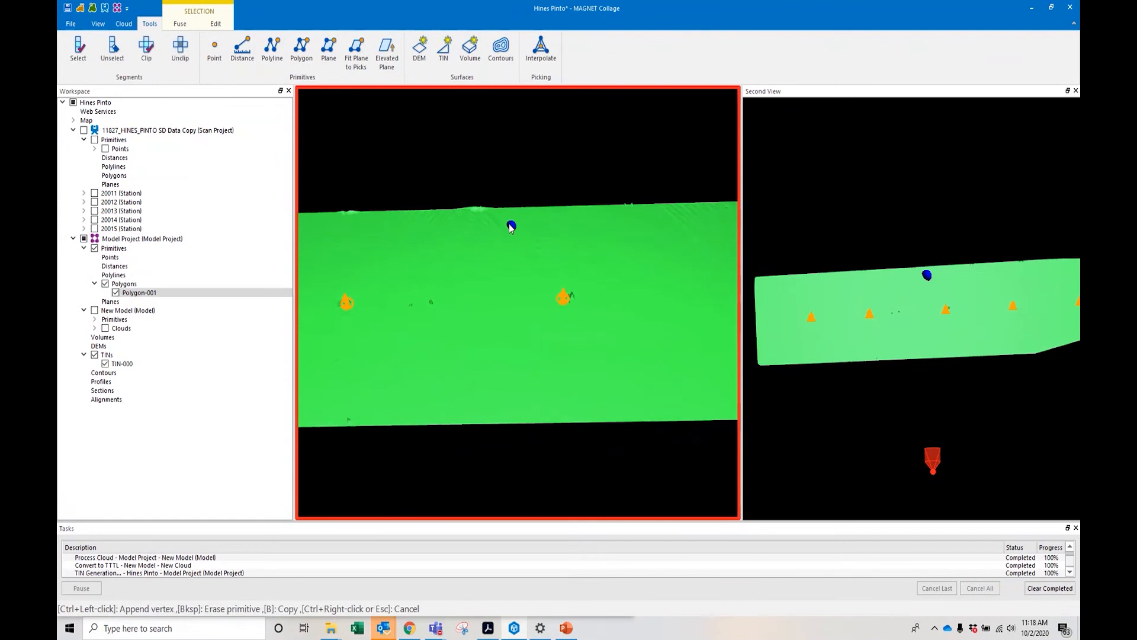
left_click(512, 405, "ctrl")
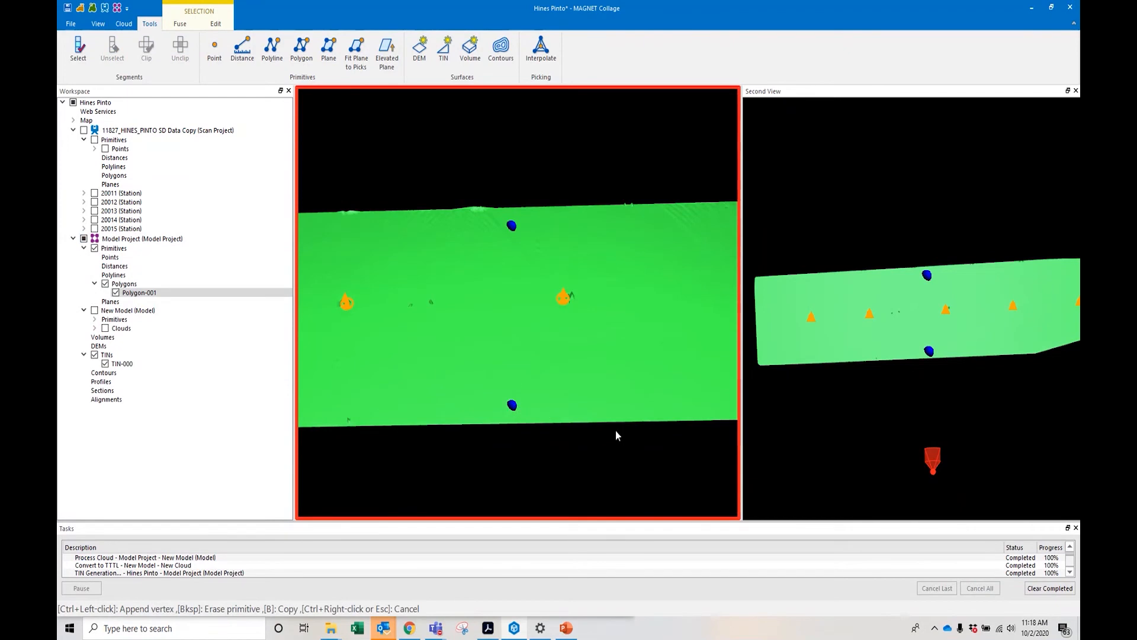
left_click(688, 411, "ctrl")
left_click(687, 219, "ctrl")
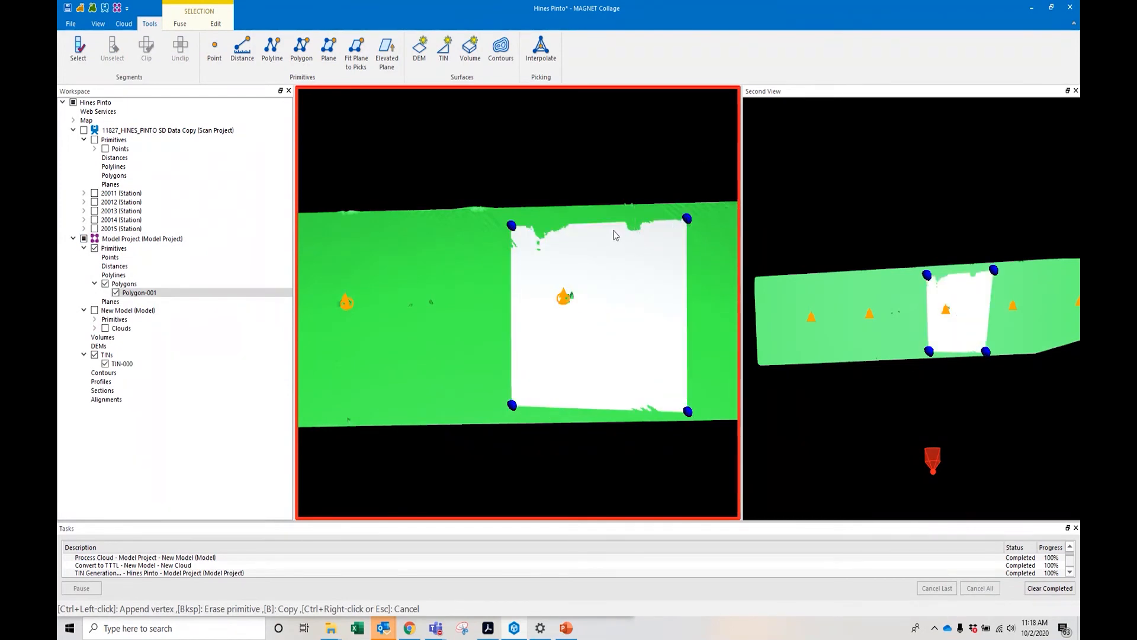
key("Escape")
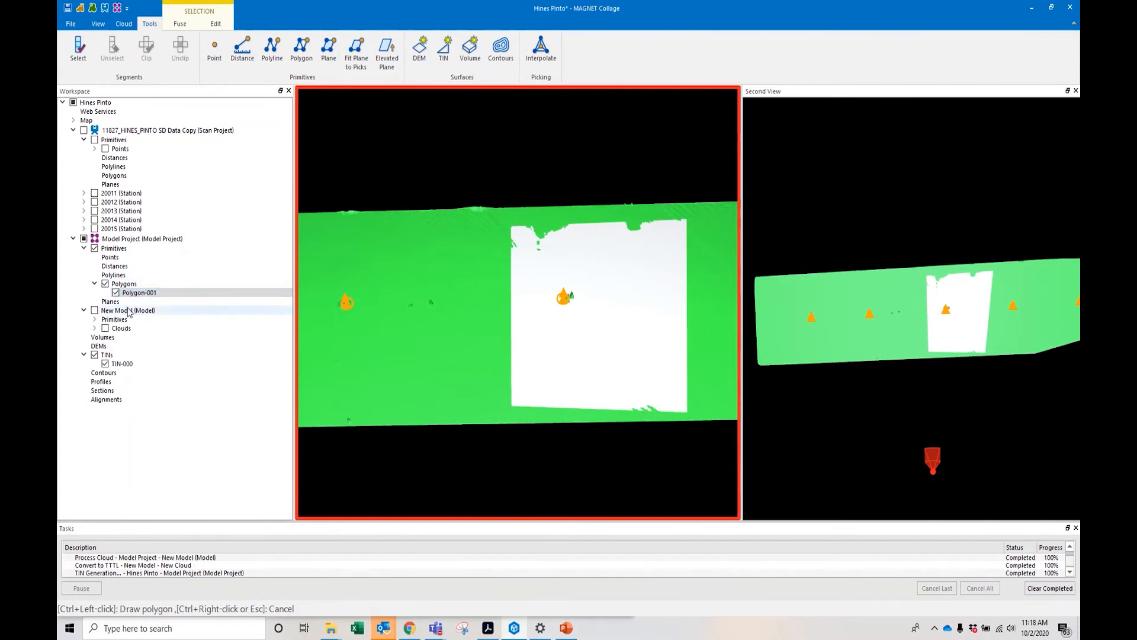
Apply Polygon-001 as a boundary to the existing TIN-000 with Insert Breaklines enabled
right_click(132, 293)
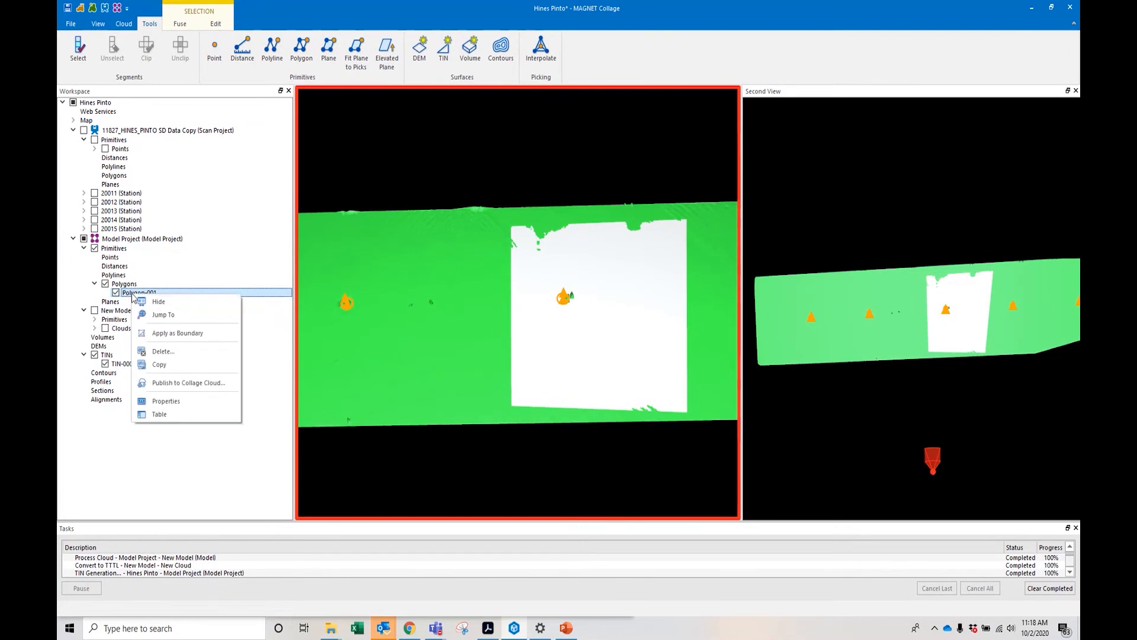
left_click(166, 333)
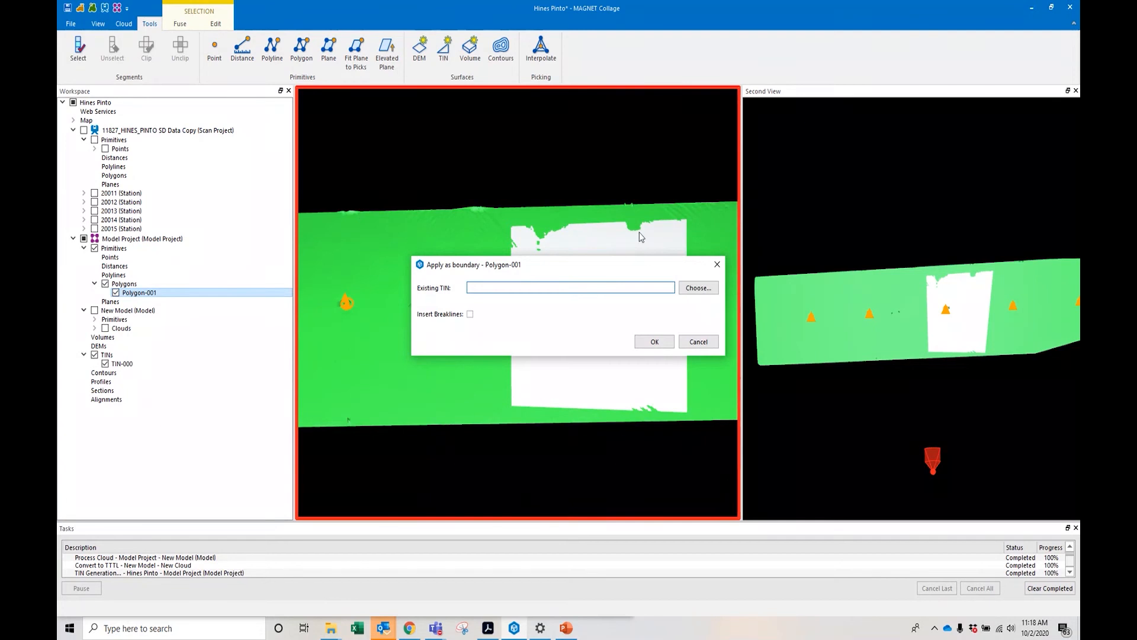
left_click(698, 287)
left_click(539, 294)
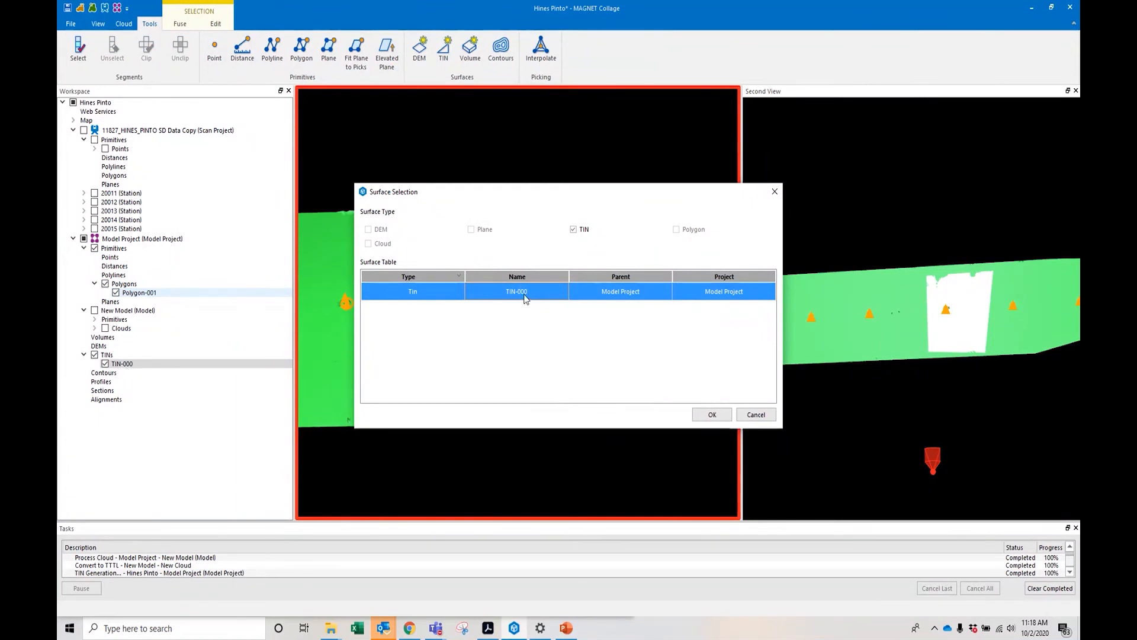
left_click(711, 415)
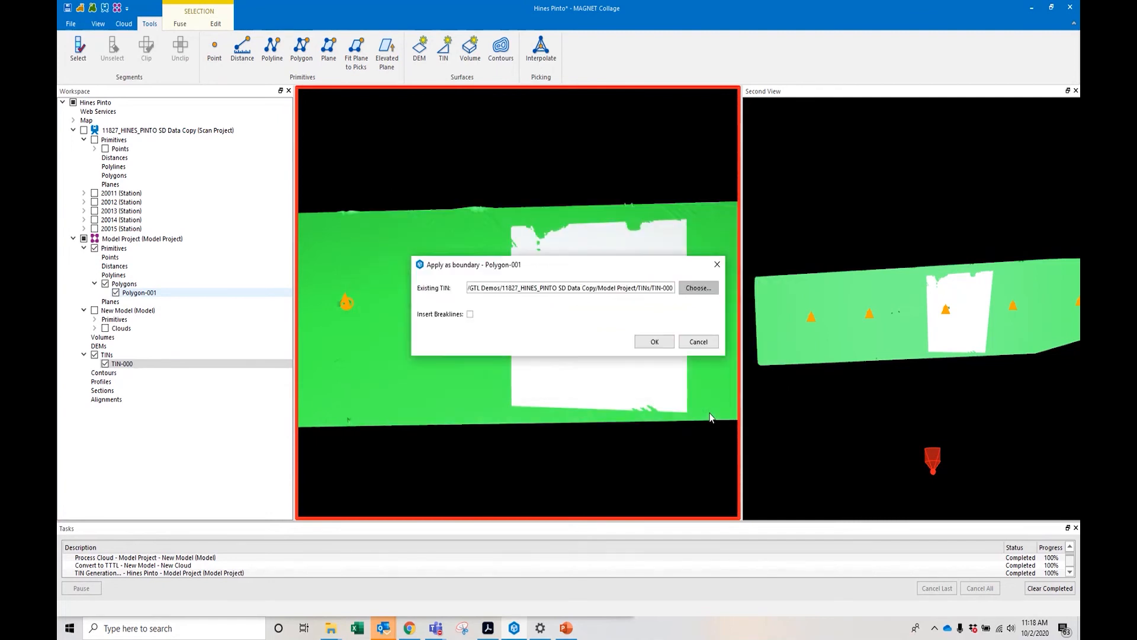
left_click(470, 314)
left_click(653, 344)
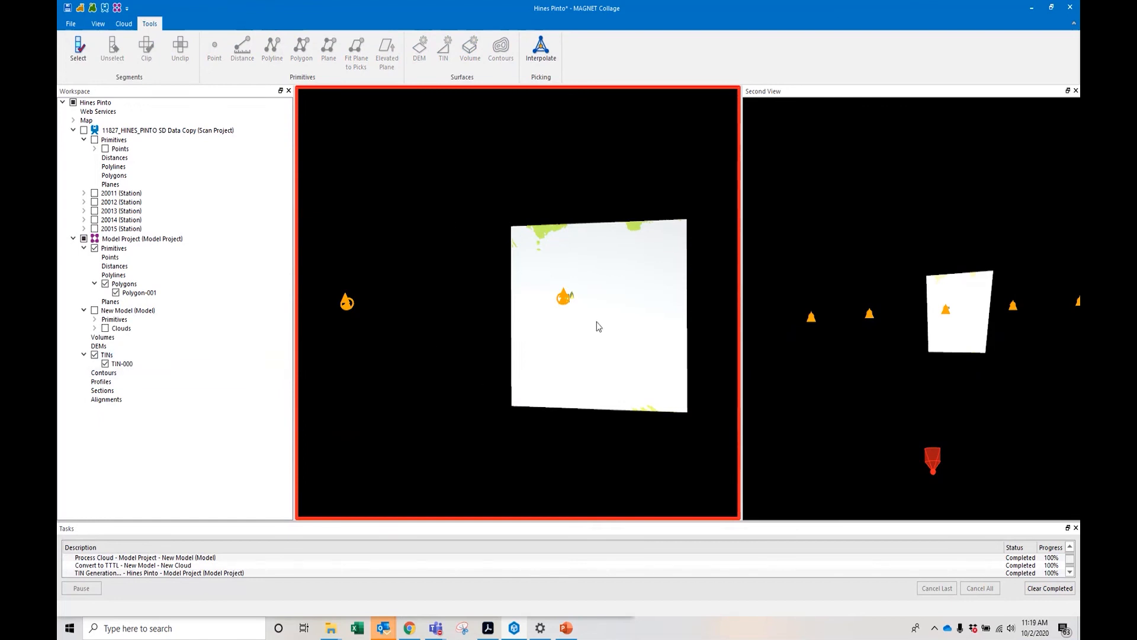
Hide Model Project's polygons and inspect the clipped TIN surface around the middle station
scroll(588, 295, "down", 3)
scroll(595, 317, "down", 4)
scroll(595, 318, "up", 3)
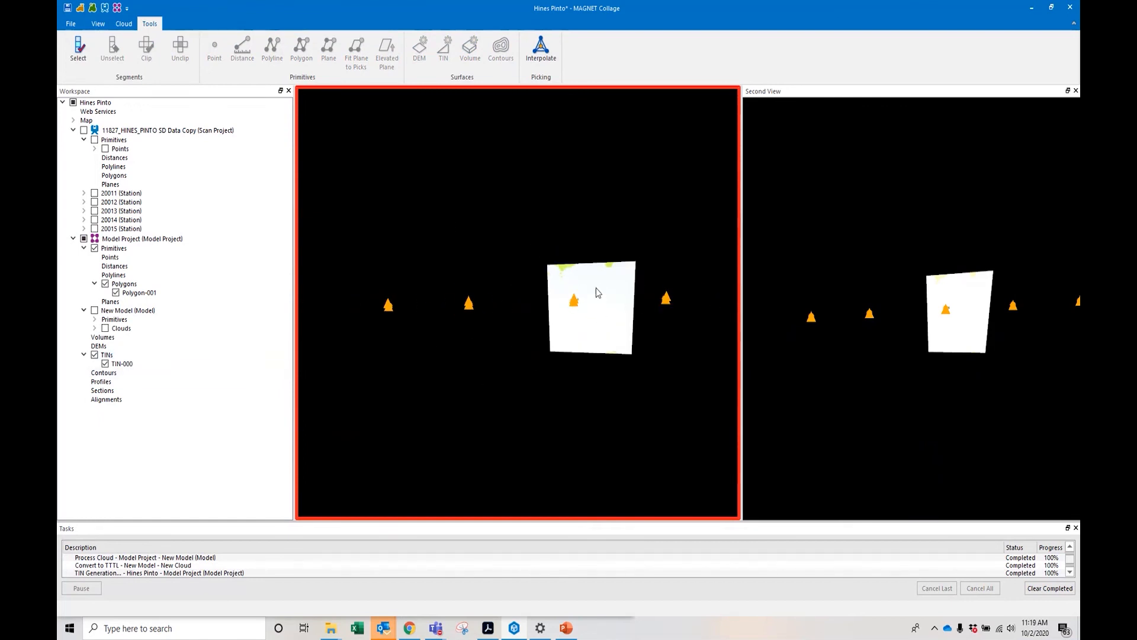
left_click(105, 284)
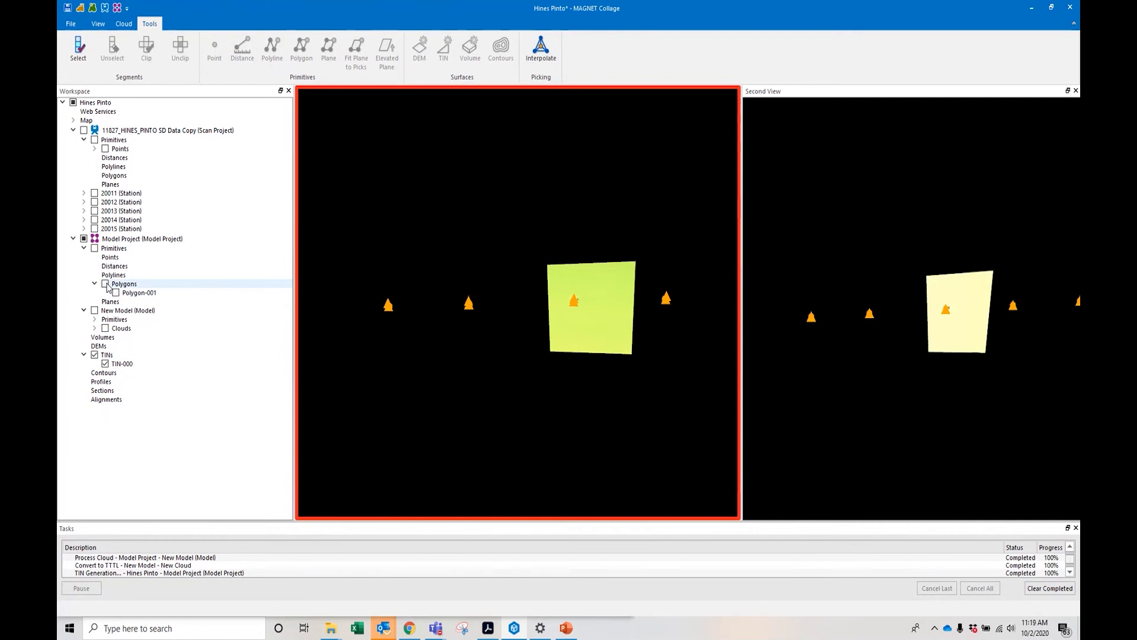
scroll(602, 320, "up", 3)
scroll(592, 349, "up", 3)
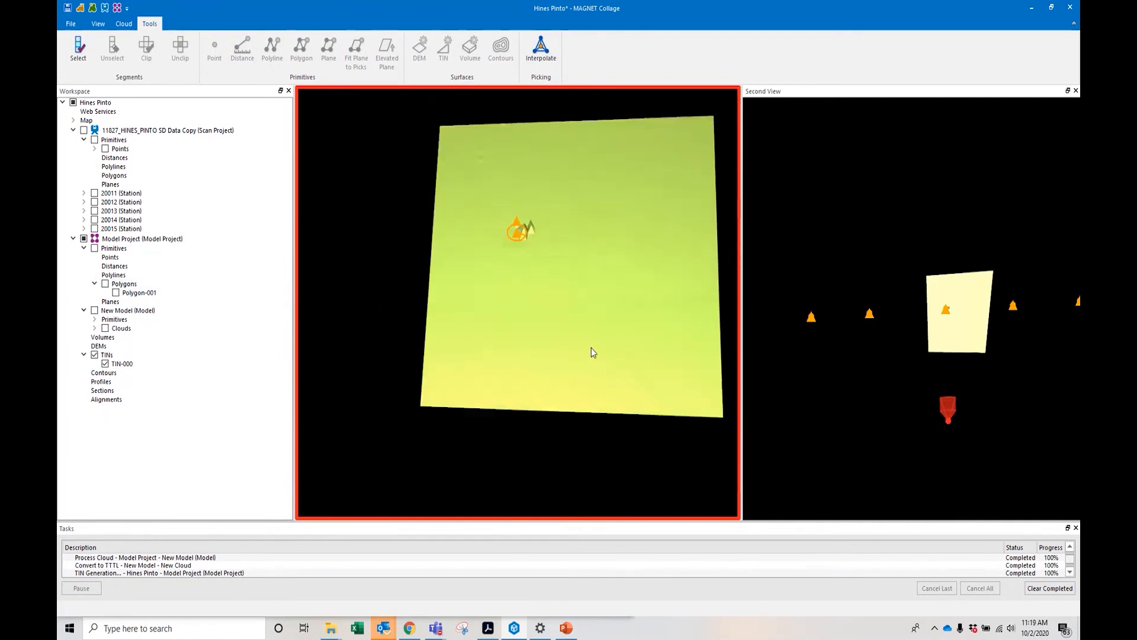
mouse_move(587, 340)
middle_mouse_down()
mouse_move(582, 274)
mouse_move(585, 363)
mouse_move(589, 345)
middle_mouse_up()
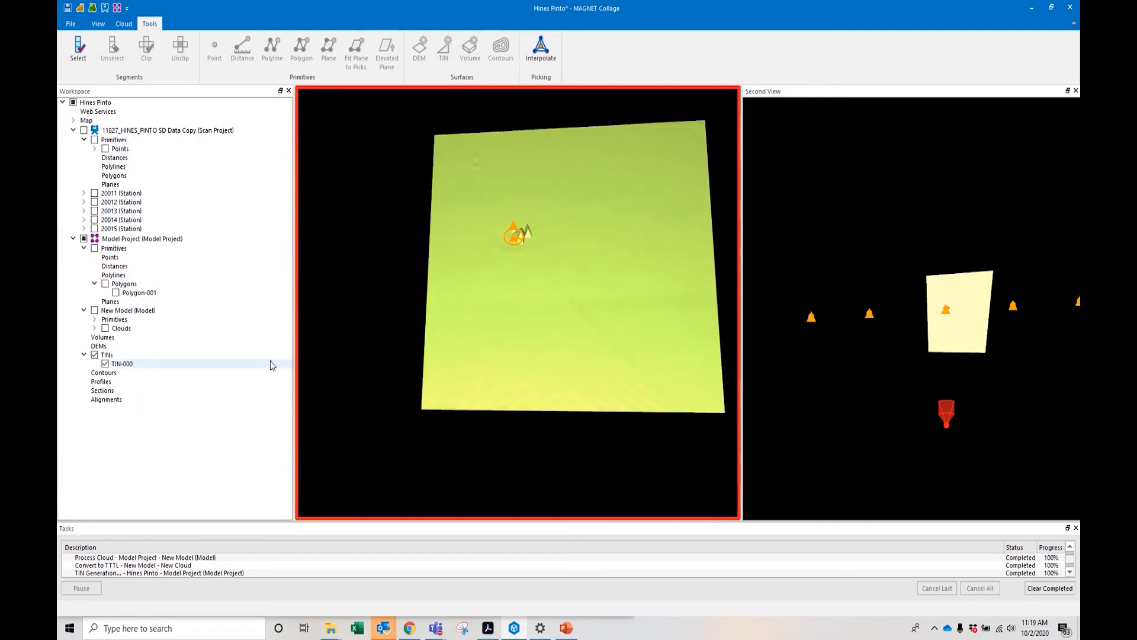
Show New Model's clouds instead of the TINs and draw a two-vertex polyline across the cloud's width beside the middle station marker
left_click(95, 312)
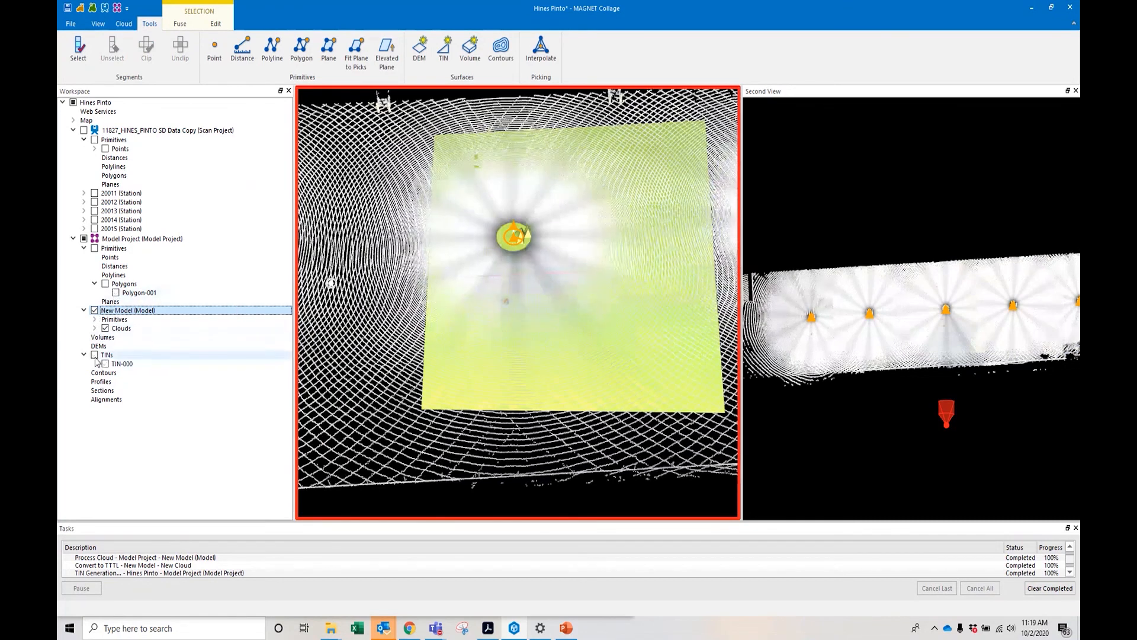
scroll(336, 332, "down", 5)
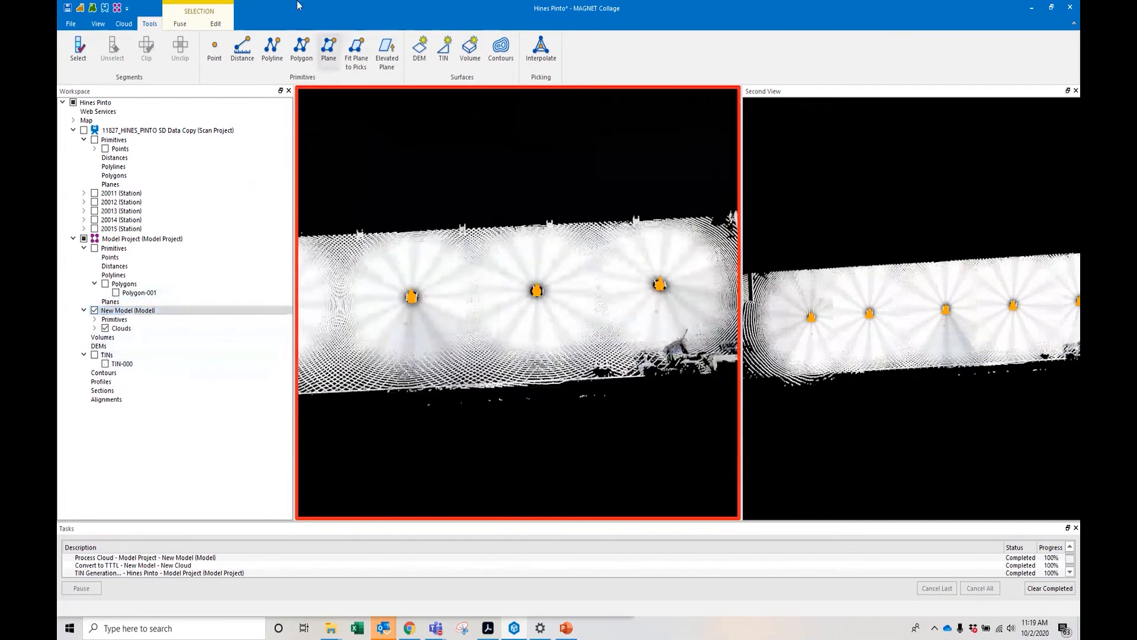
left_click(272, 49)
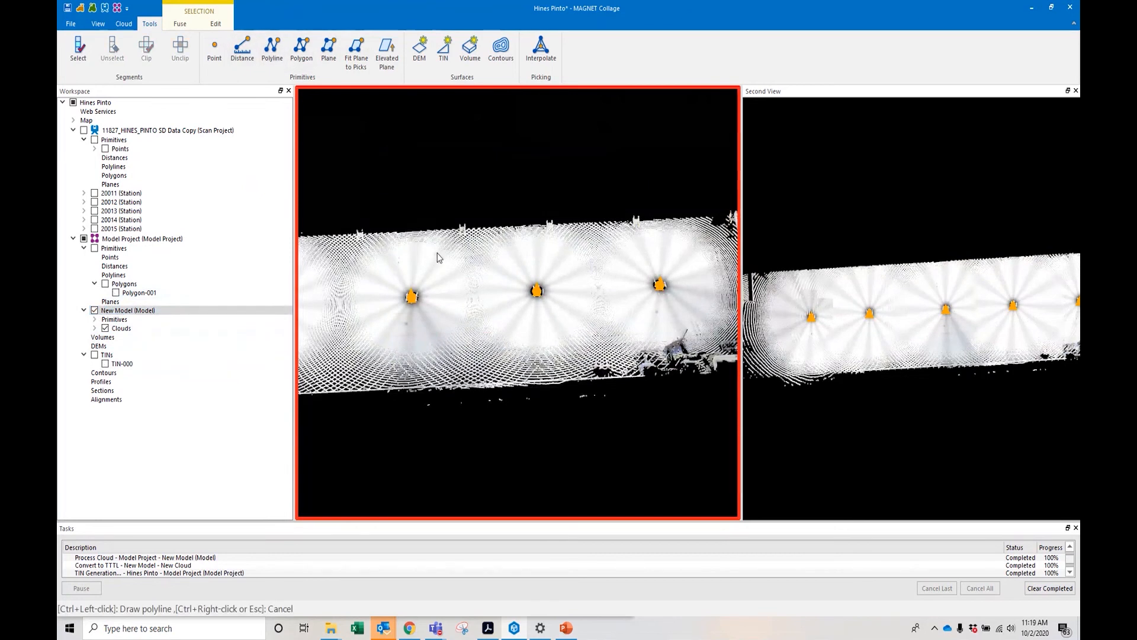
scroll(437, 254, "down", 5)
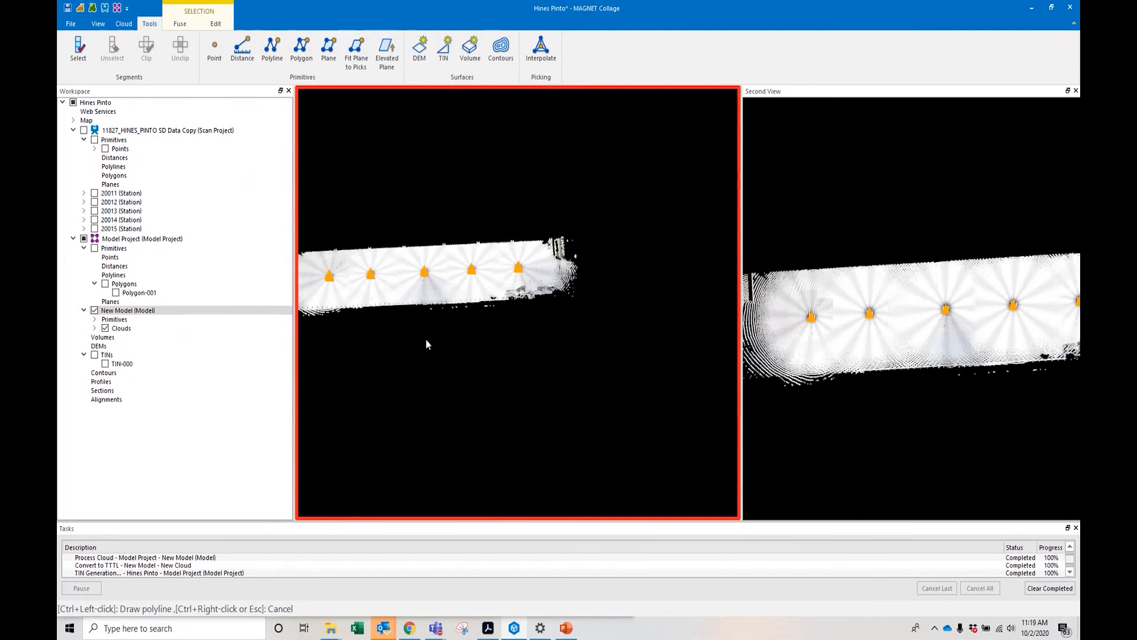
left_click(423, 250, "ctrl")
scroll(423, 298, "up", 5)
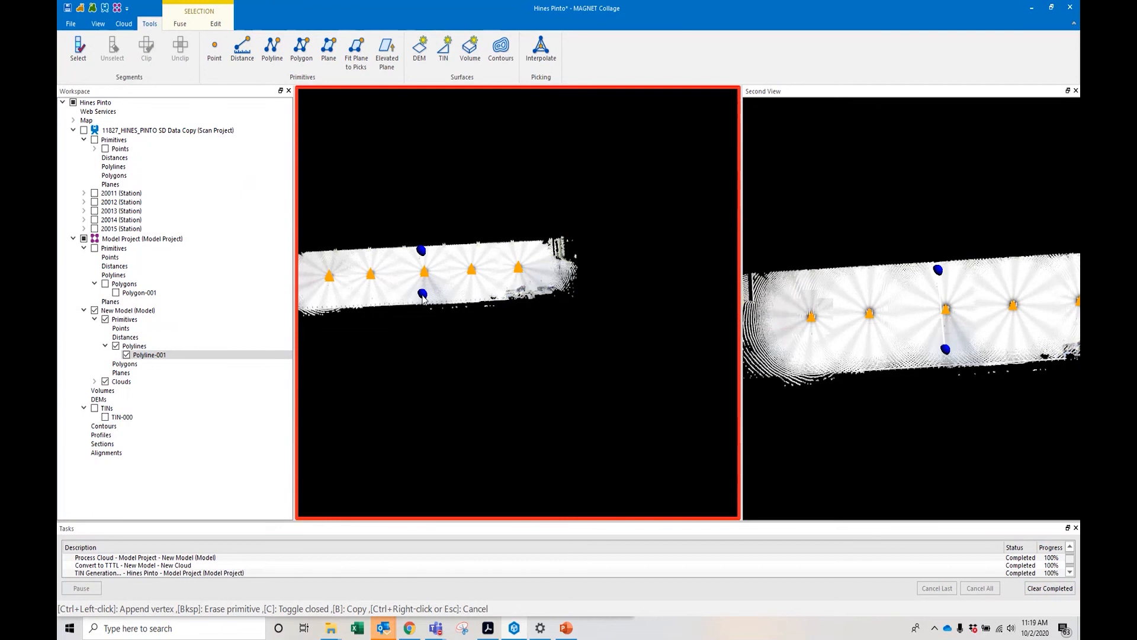
scroll(423, 298, "up", 2)
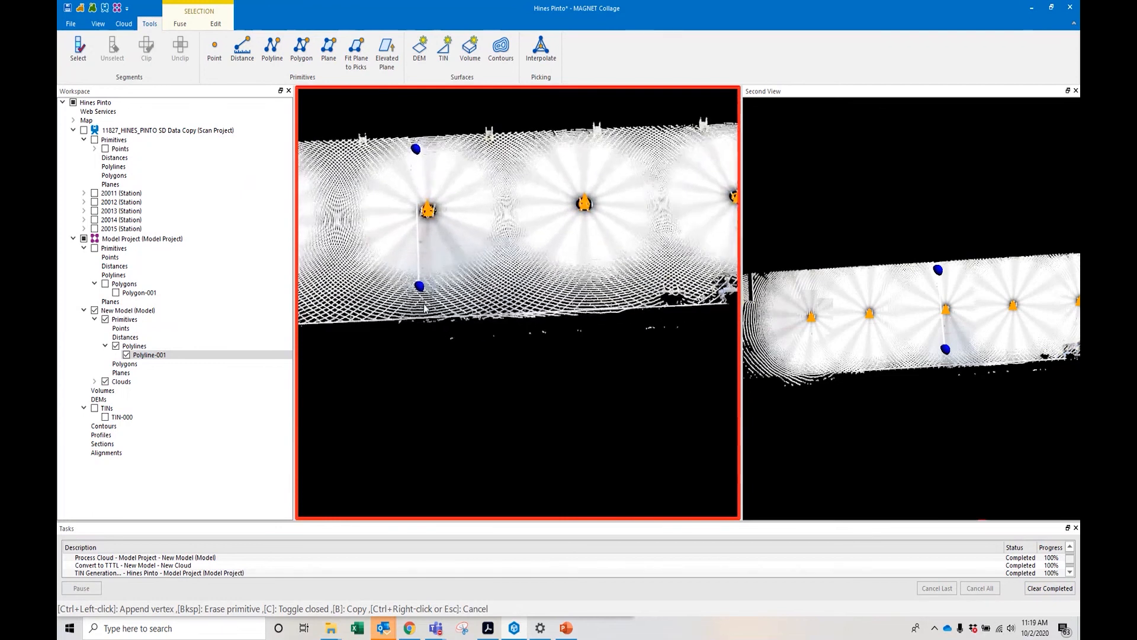
Slice the cloud along Polyline-001 and set the slice width to 1 ft
right_click(141, 359)
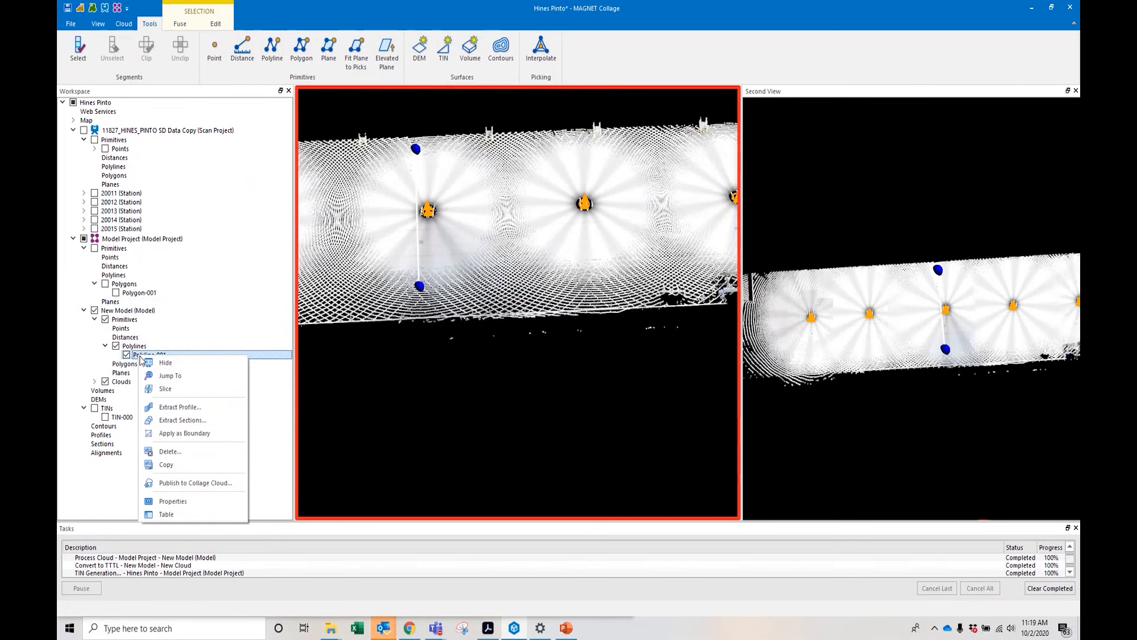
left_click(164, 390)
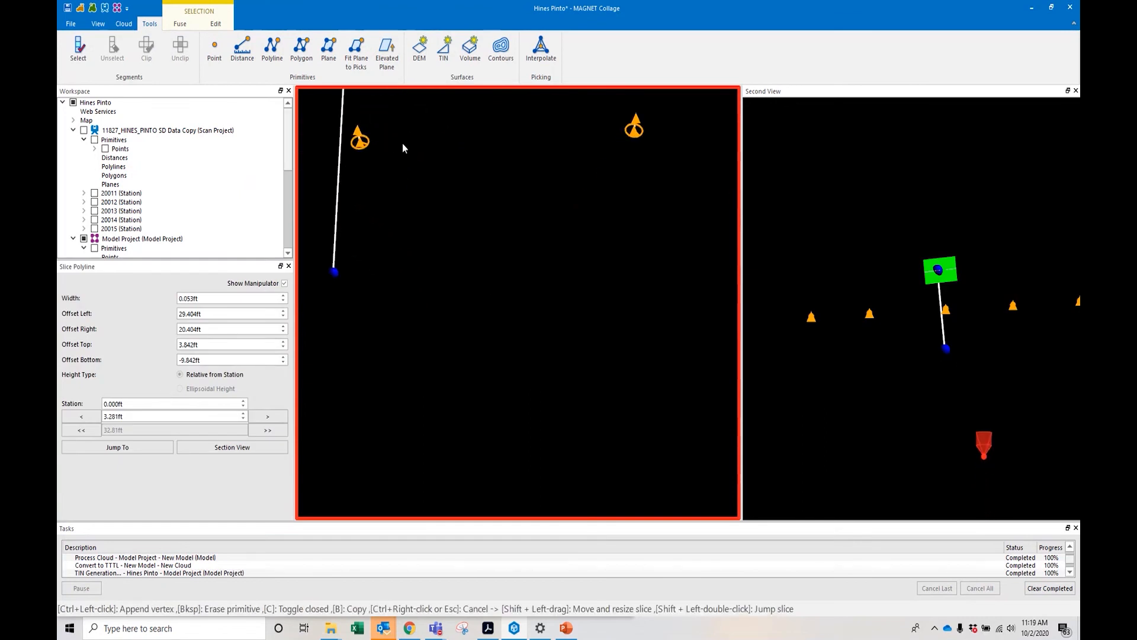
left_click_drag(365, 166, 475, 388)
scroll(492, 320, "up", 3)
scroll(468, 335, "up", 3)
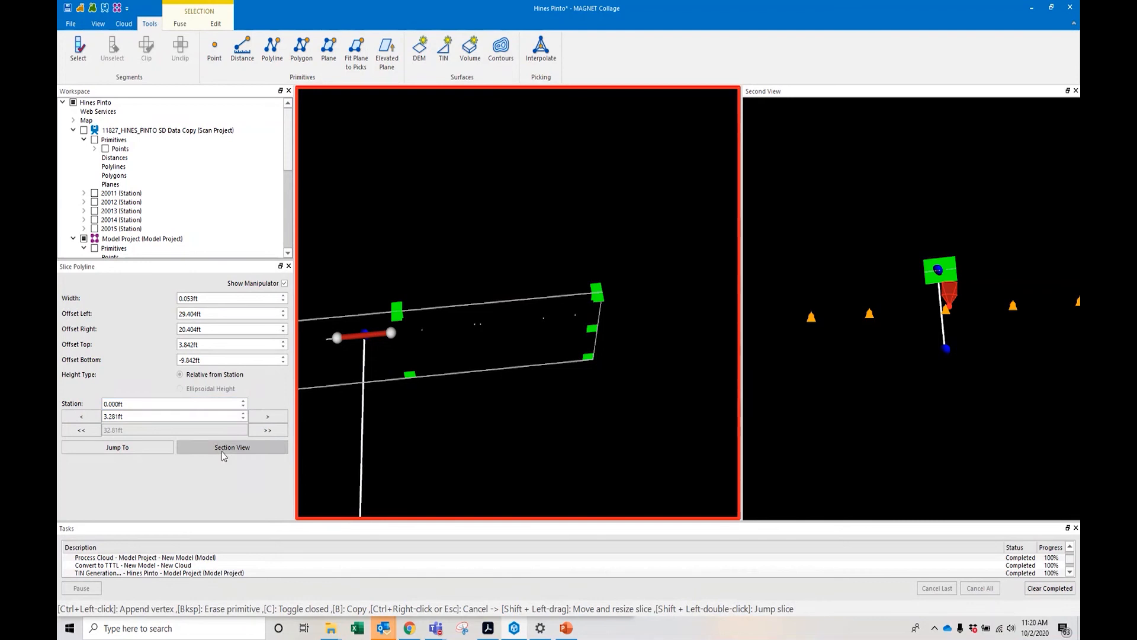
left_click(283, 296)
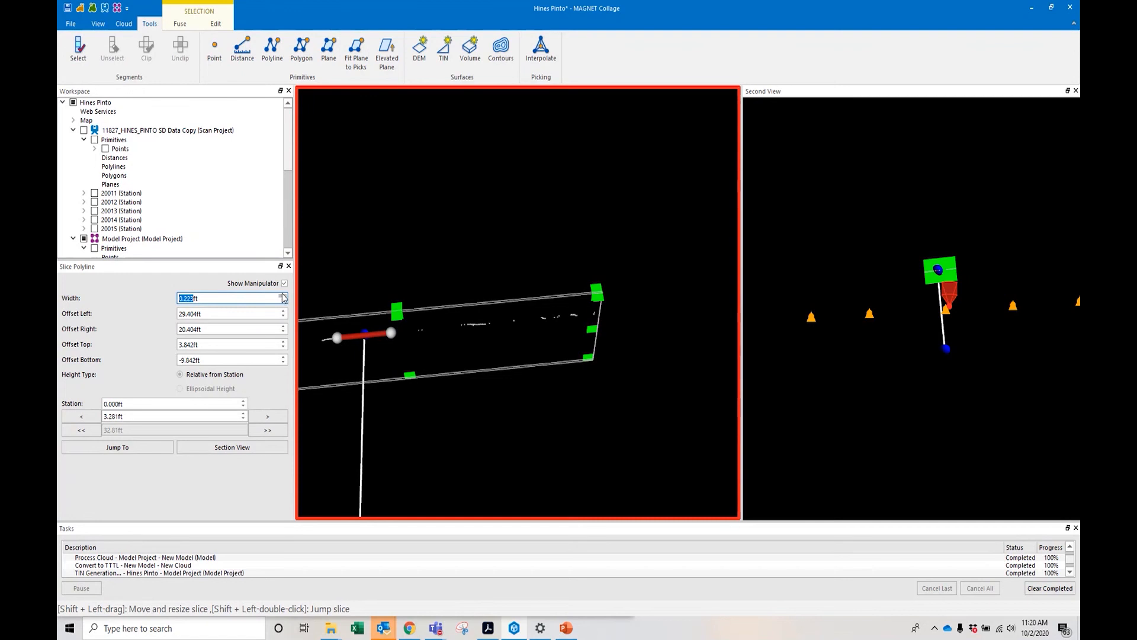
left_click_drag(210, 297, 106, 277)
type("1")
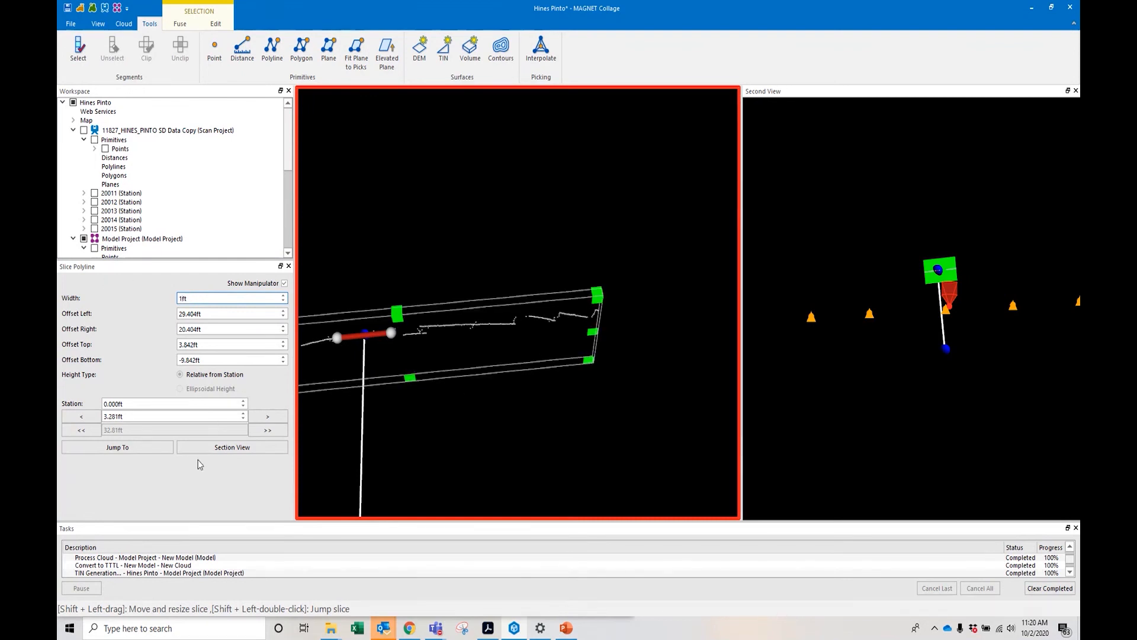
Advance the slice along the polyline in 3.281 ft increments to station 19.686 ft
left_click(230, 450)
left_click(261, 417)
left_click(262, 417)
left_click(261, 418)
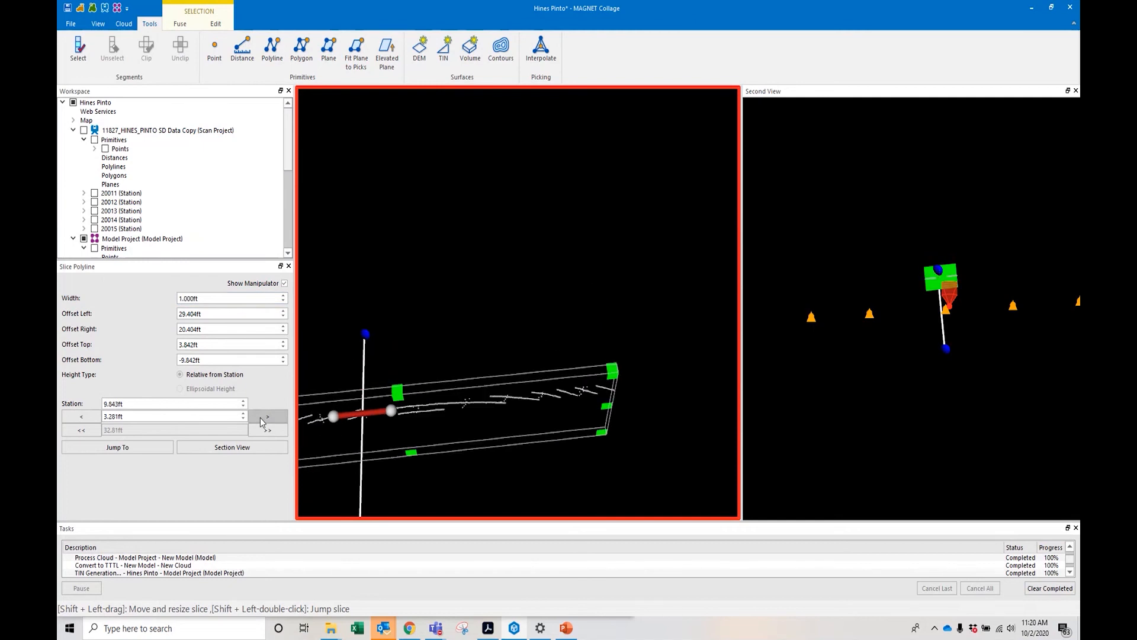
left_click(261, 418)
left_click(261, 418)
left_click(261, 418)
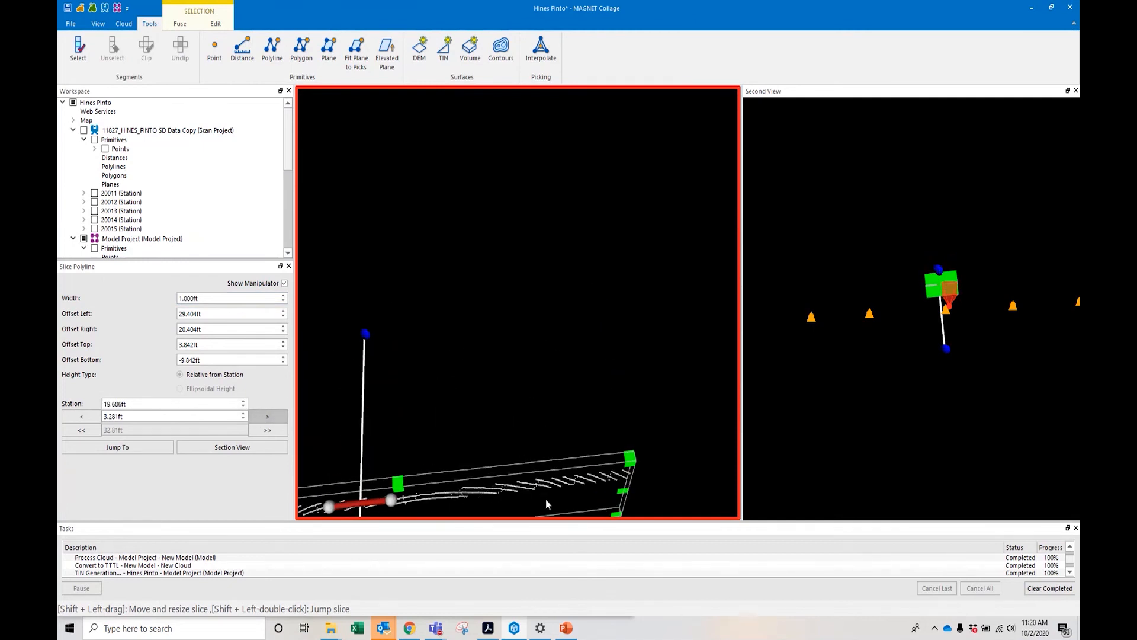
Examine the cross-section of cloud points inside the slice from different angles, checking the profile's shape and alignment
left_click_drag(489, 504, 526, 535)
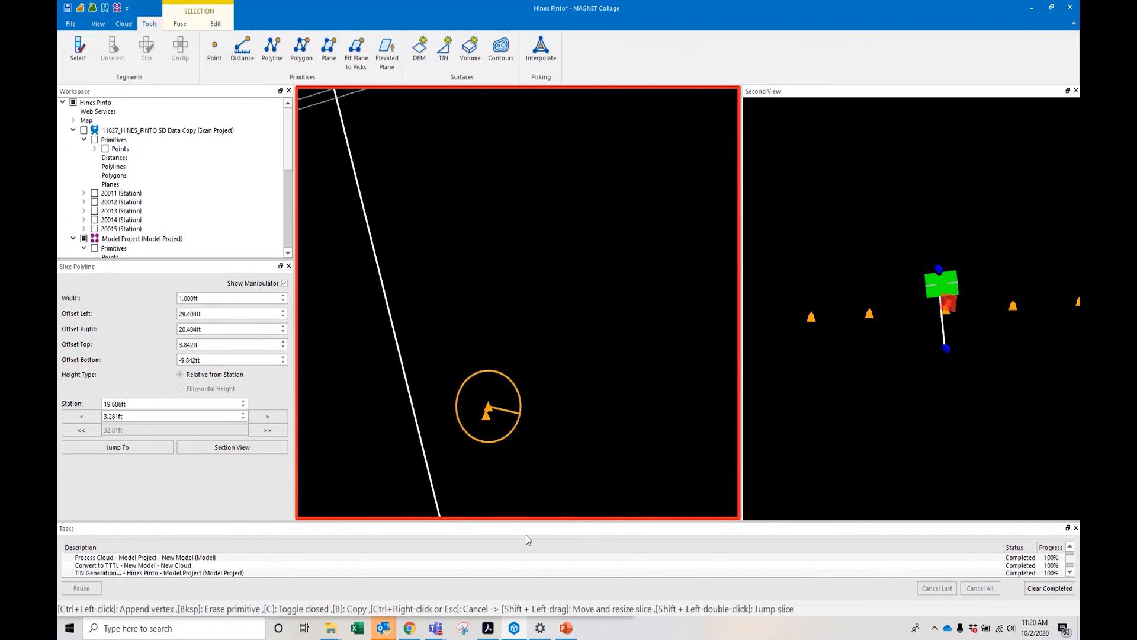
left_click_drag(422, 395, 399, 256)
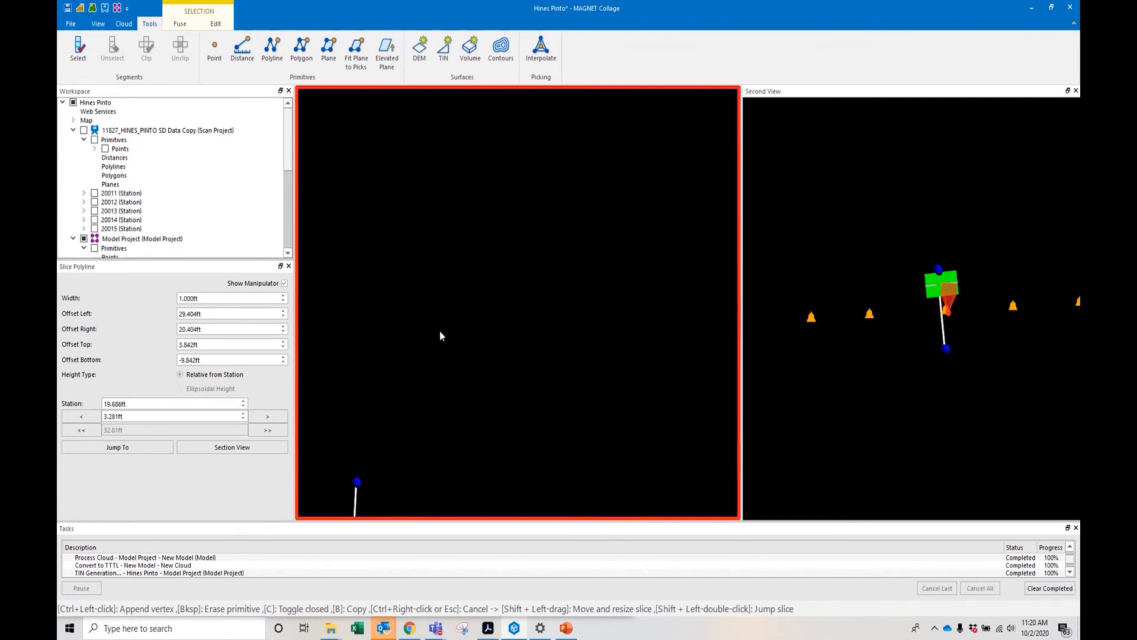
left_click_drag(427, 427, 401, 278)
mouse_move(399, 460)
left_mouse_down()
mouse_move(421, 332)
mouse_move(603, 190)
left_mouse_up()
scroll(447, 379, "up", 2)
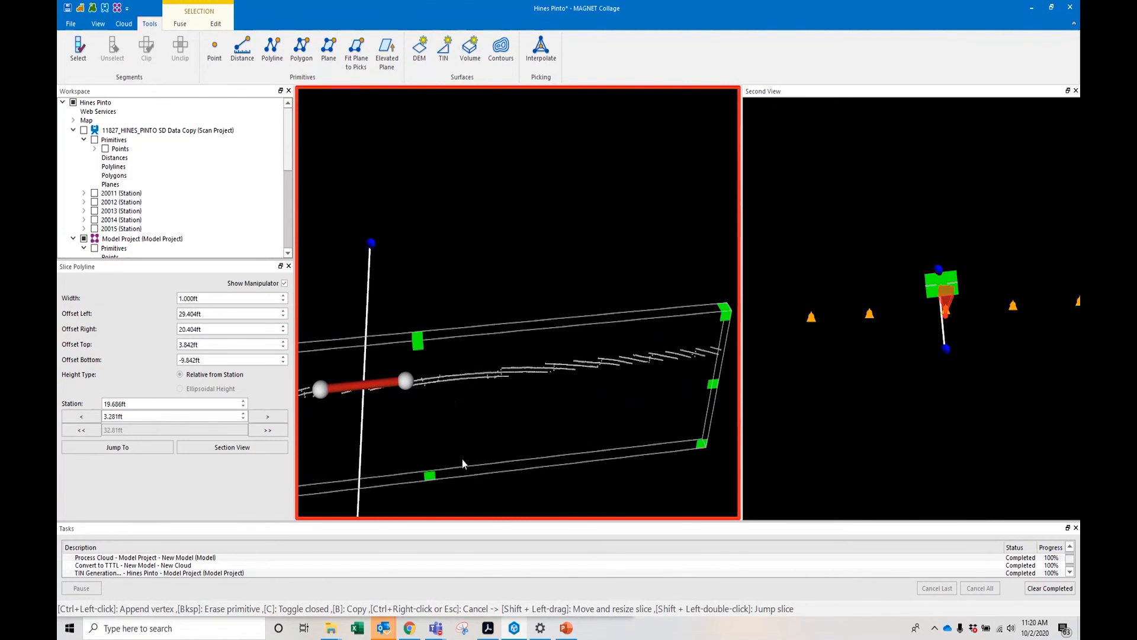
left_click_drag(463, 460, 484, 153)
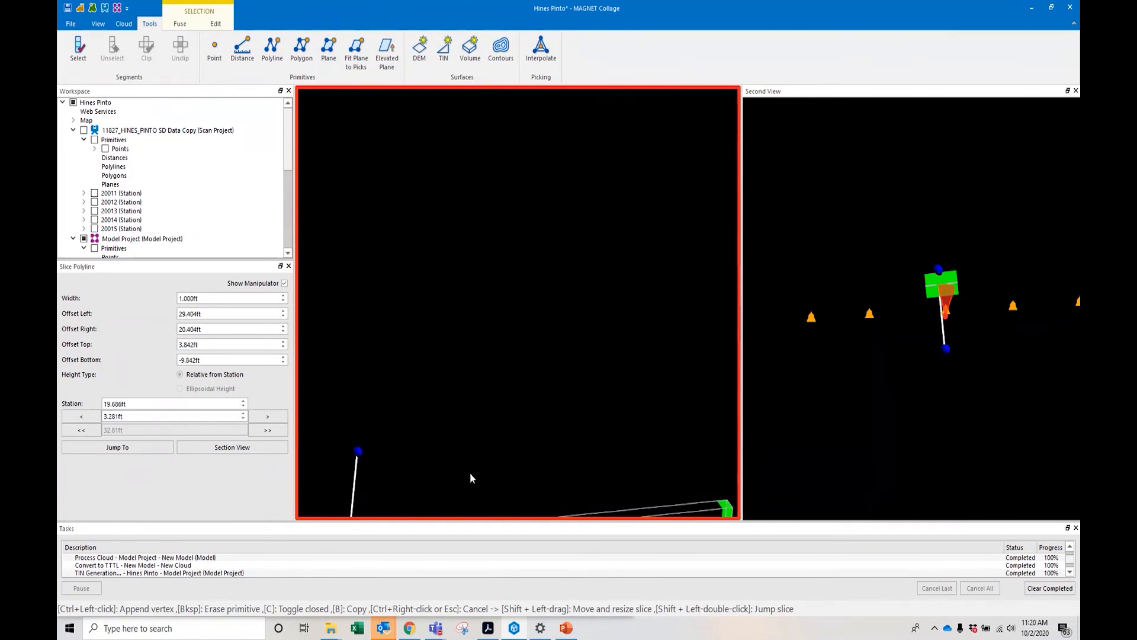
left_click_drag(470, 474, 486, 237)
left_click_drag(473, 496, 501, 188)
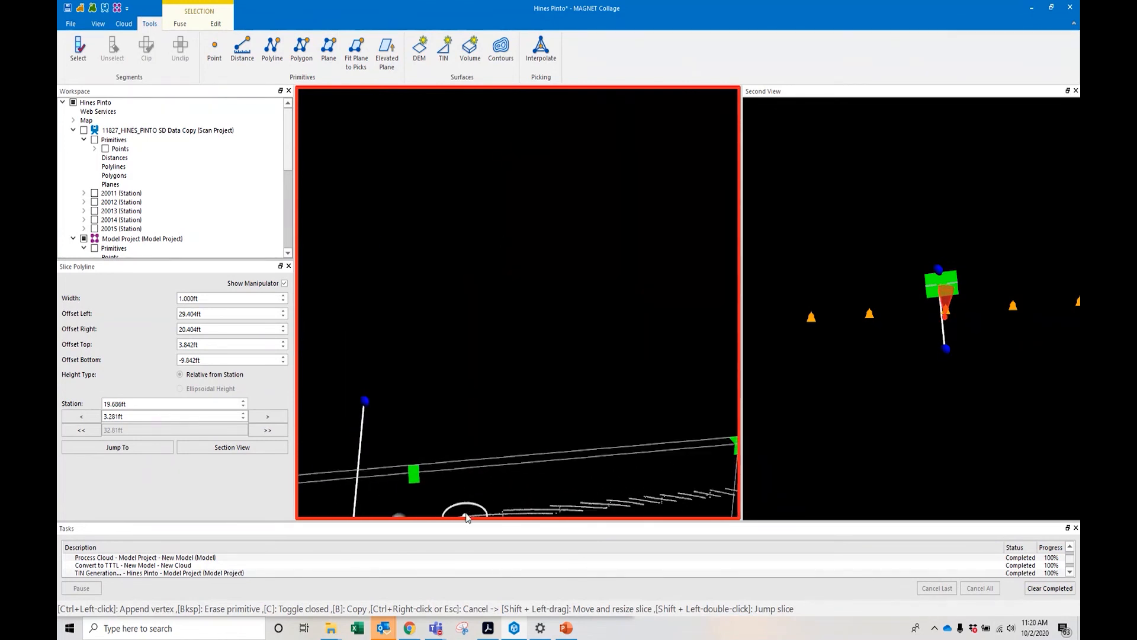
left_click_drag(466, 517, 483, 325)
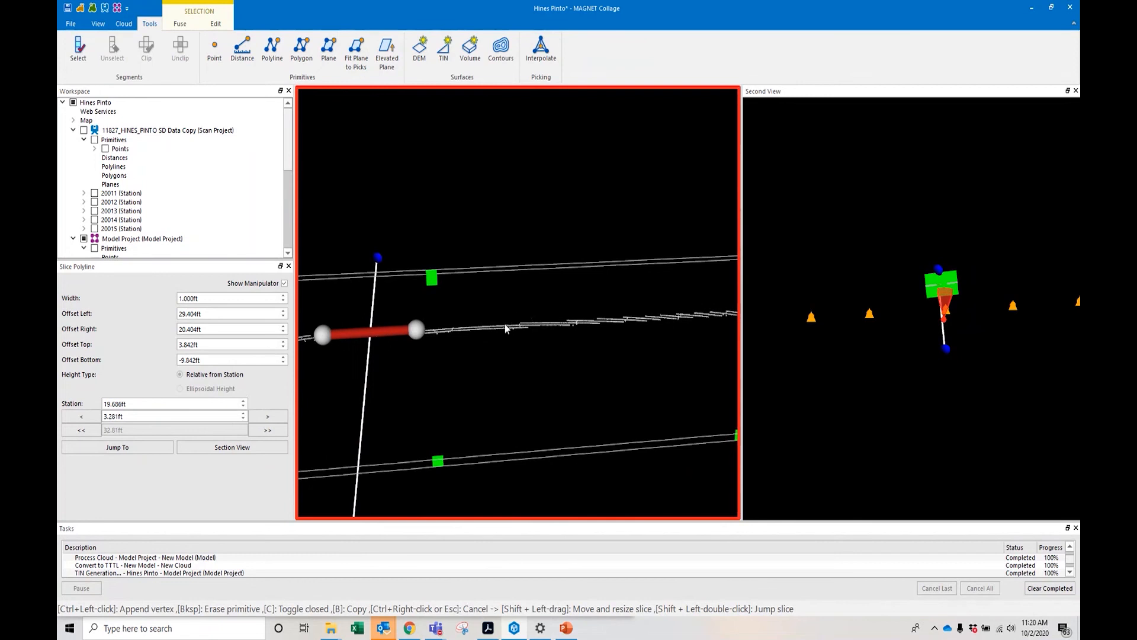
Advance the slice to the polyline's far end at station 112.123 ft and end the slicing
scroll(505, 328, "down", 3)
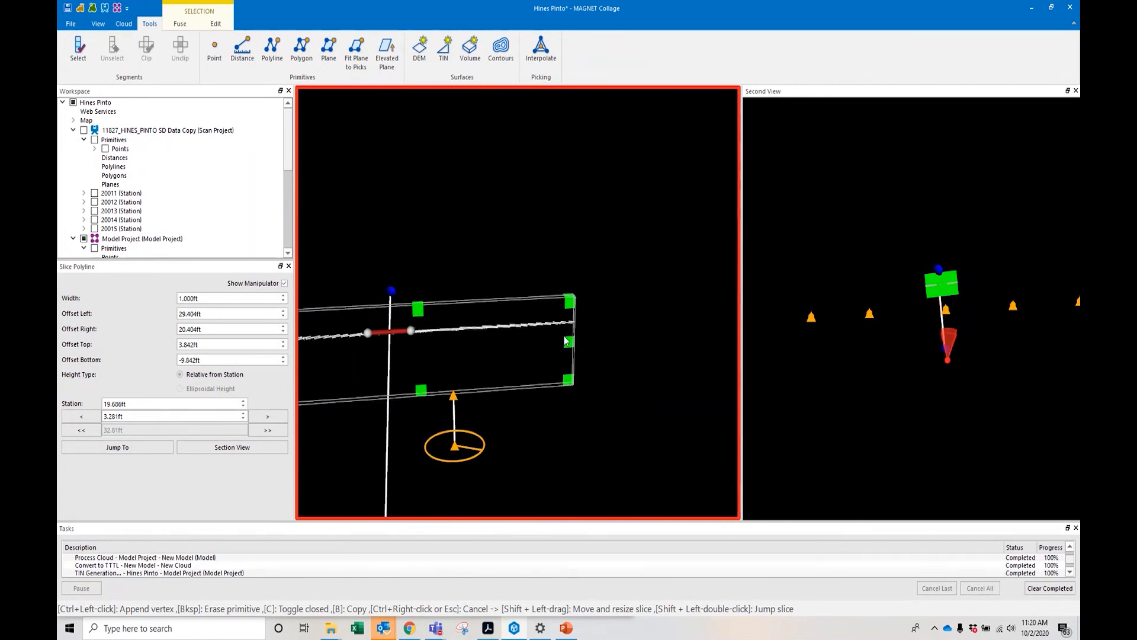
left_click_drag(564, 341, 674, 299)
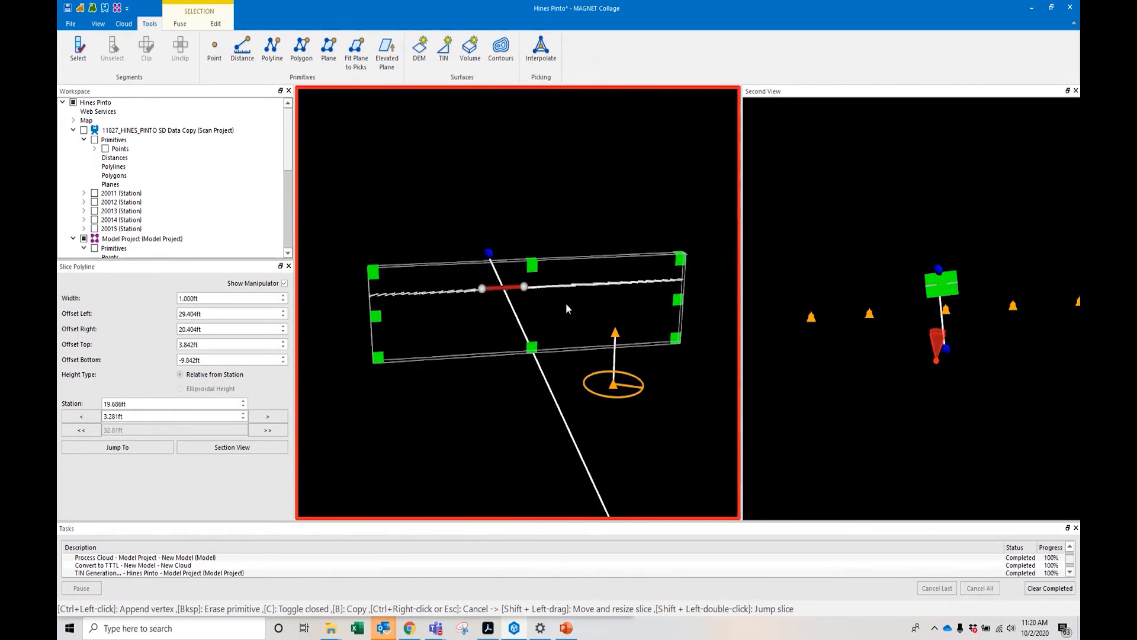
left_click_drag(562, 347, 535, 344)
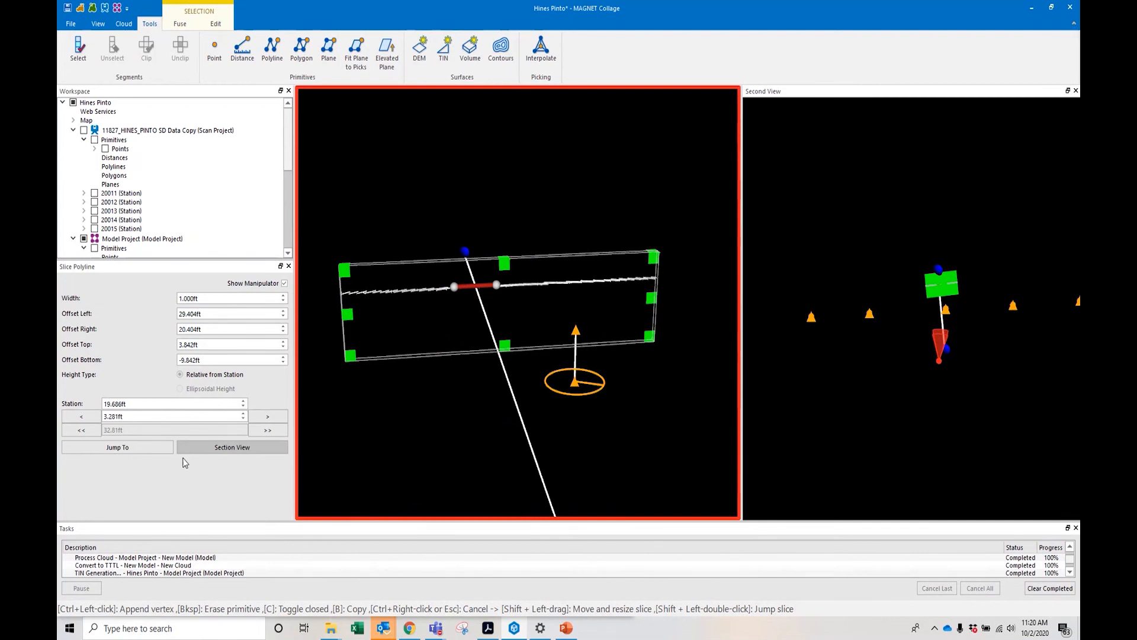
key("ctrl+s")
left_click(267, 418)
left_click(269, 419)
left_click(269, 419)
left_click(269, 419)
left_click(268, 419)
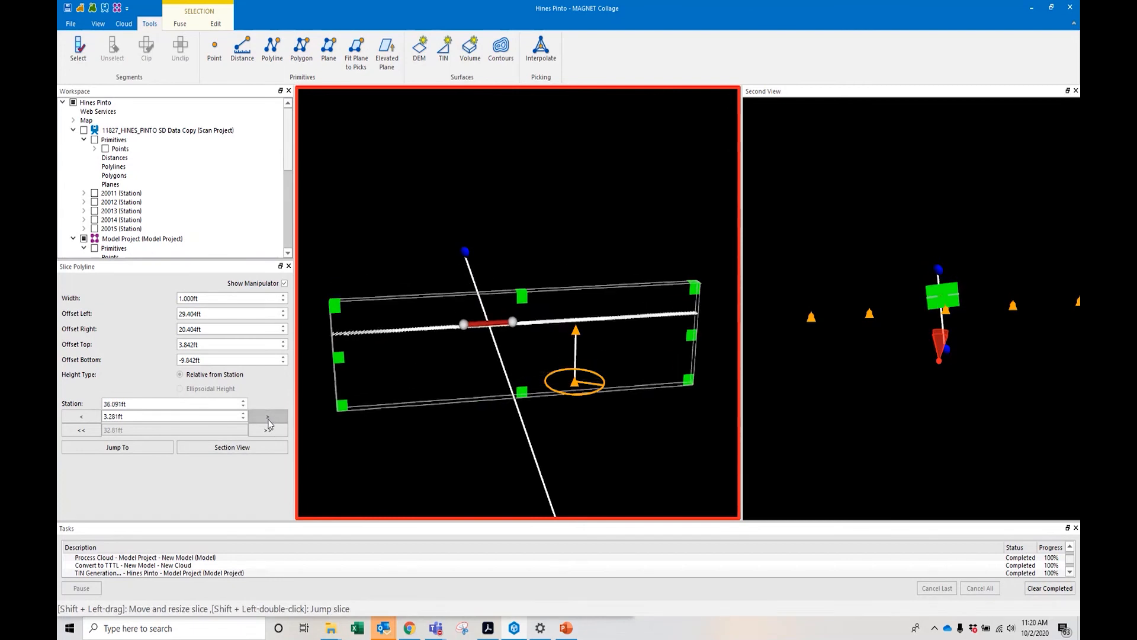
left_click(268, 420)
left_click(269, 420)
left_click(268, 421)
left_click(268, 422)
left_click(269, 428)
left_click(270, 429)
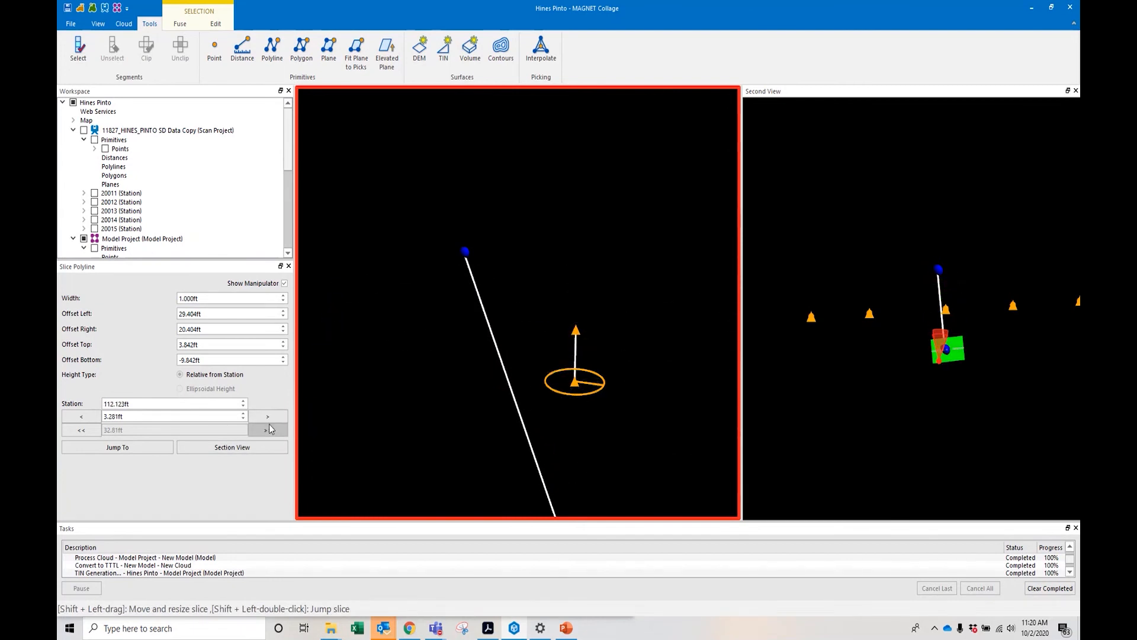
left_click(288, 265)
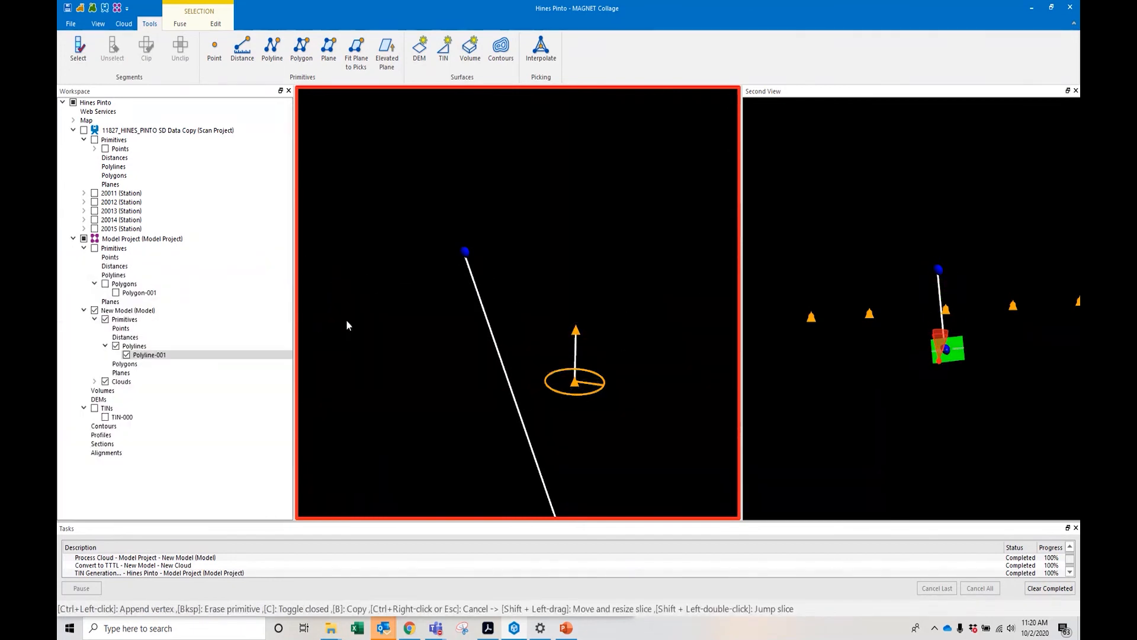
Draw a two-vertex polyline lengthwise through the cloud, from one end of the scanned strip to the other
scroll(348, 323, "down", 8)
middle_click_drag(374, 346, 533, 347)
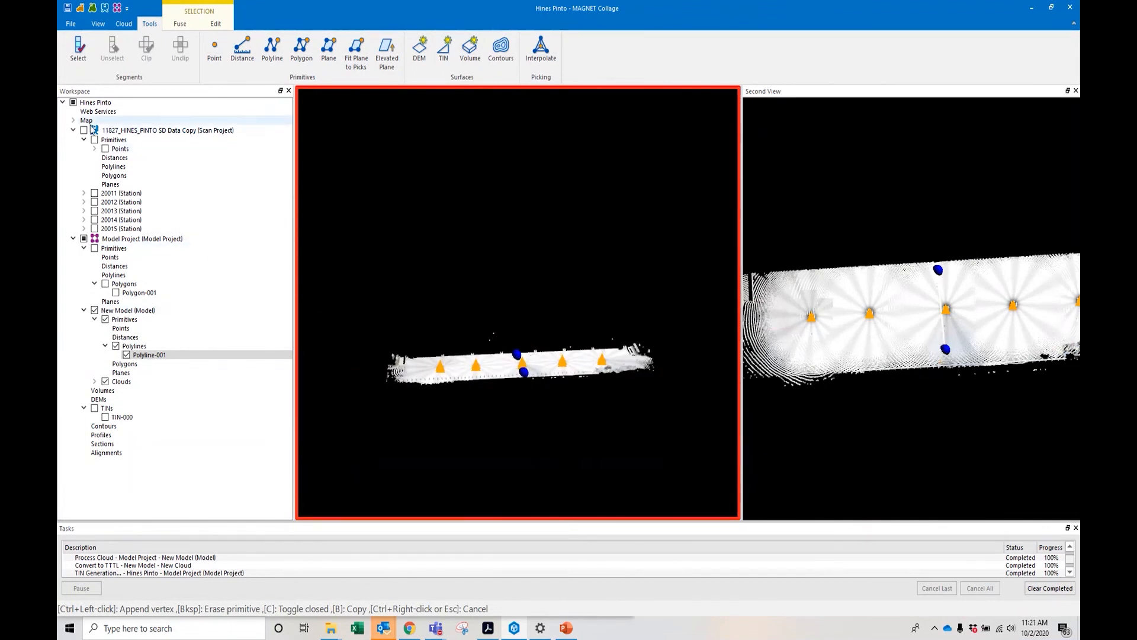
left_click(272, 49)
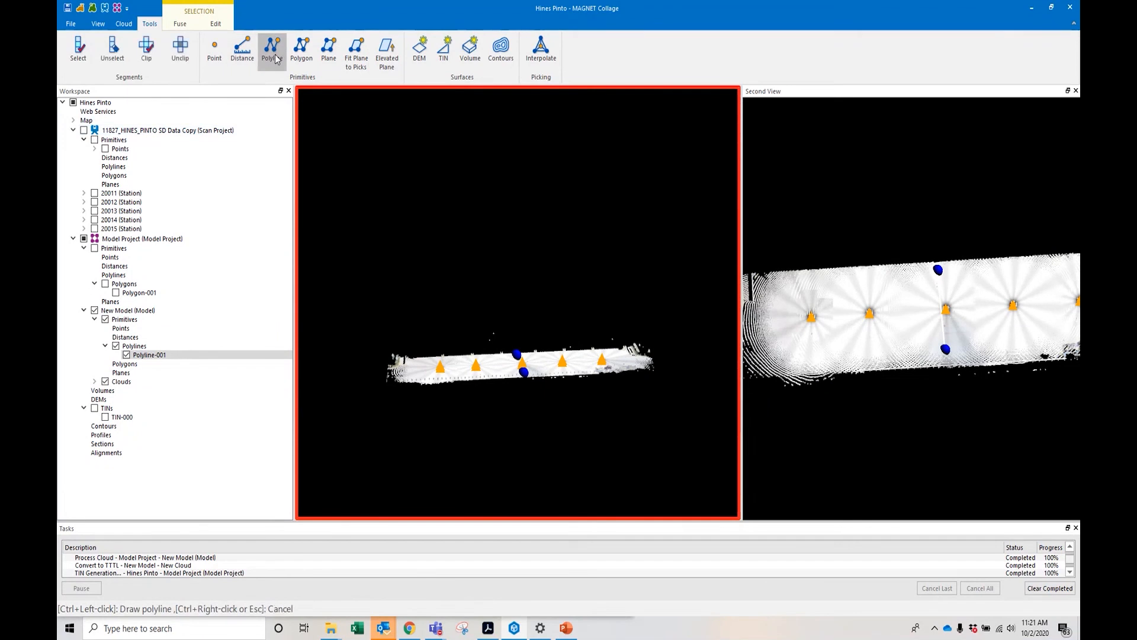
left_click(409, 373, "ctrl")
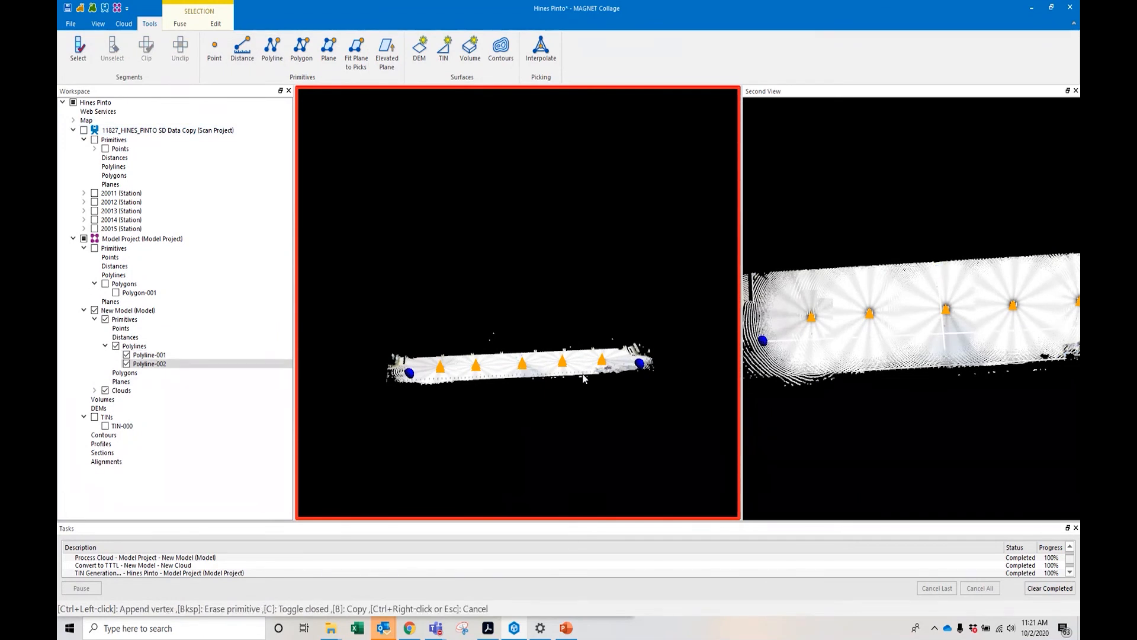
Slice the cloud along Polyline-002 and set the slice width to 1 ft
right_click(161, 366)
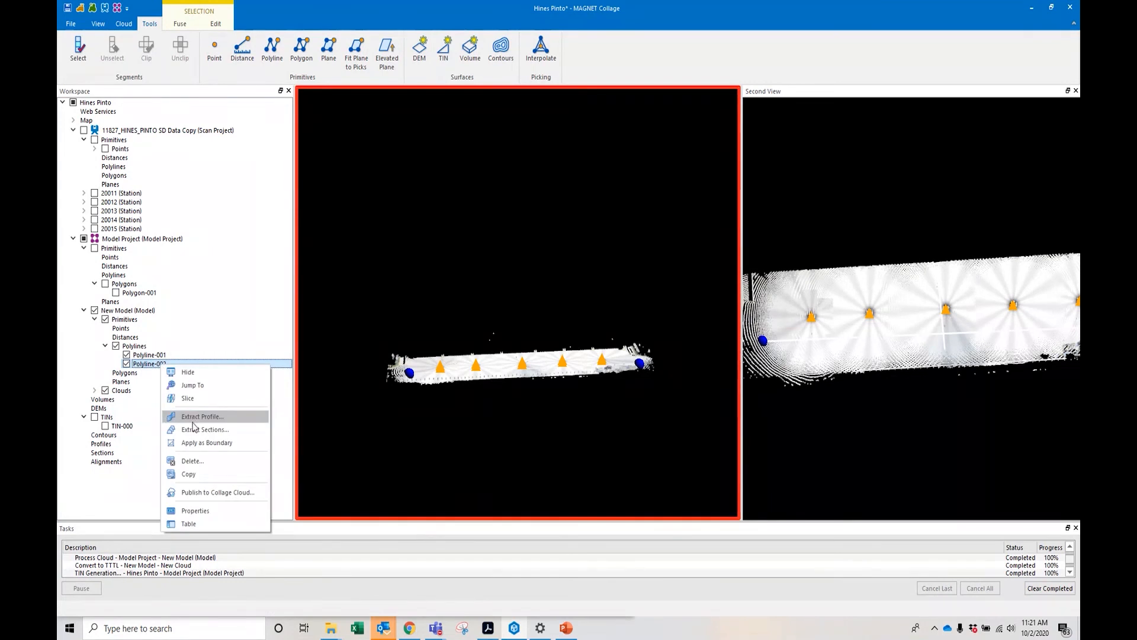
left_click(188, 399)
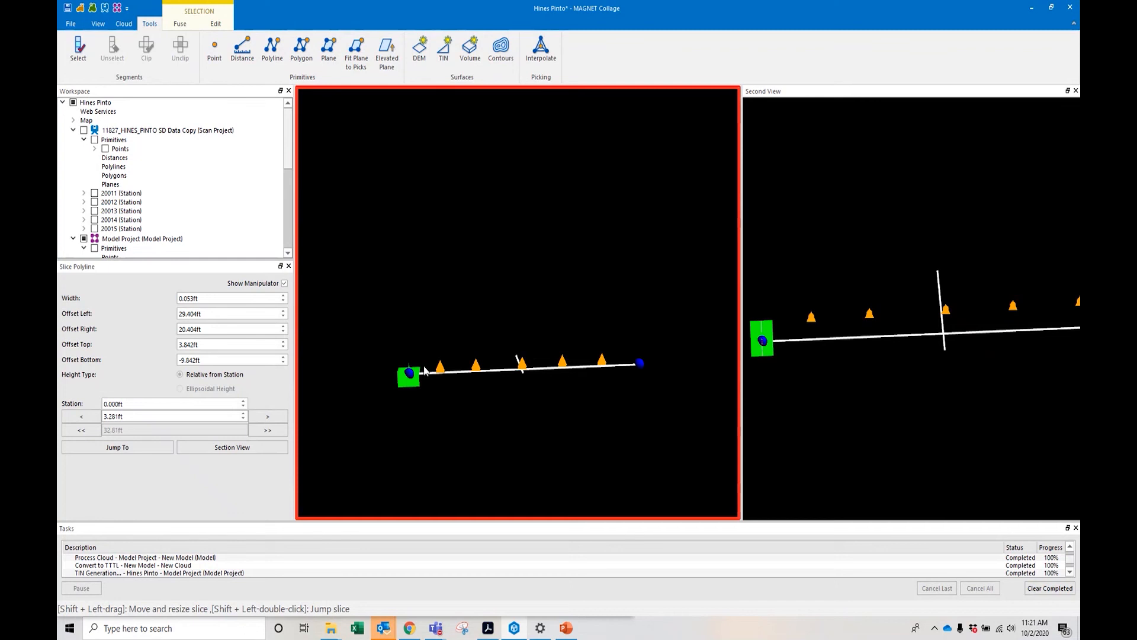
left_click_drag(424, 367, 442, 410)
scroll(440, 377, "up", 4)
right_click_drag(373, 434, 524, 361)
scroll(431, 401, "up", 4)
right_click_drag(396, 461, 478, 392)
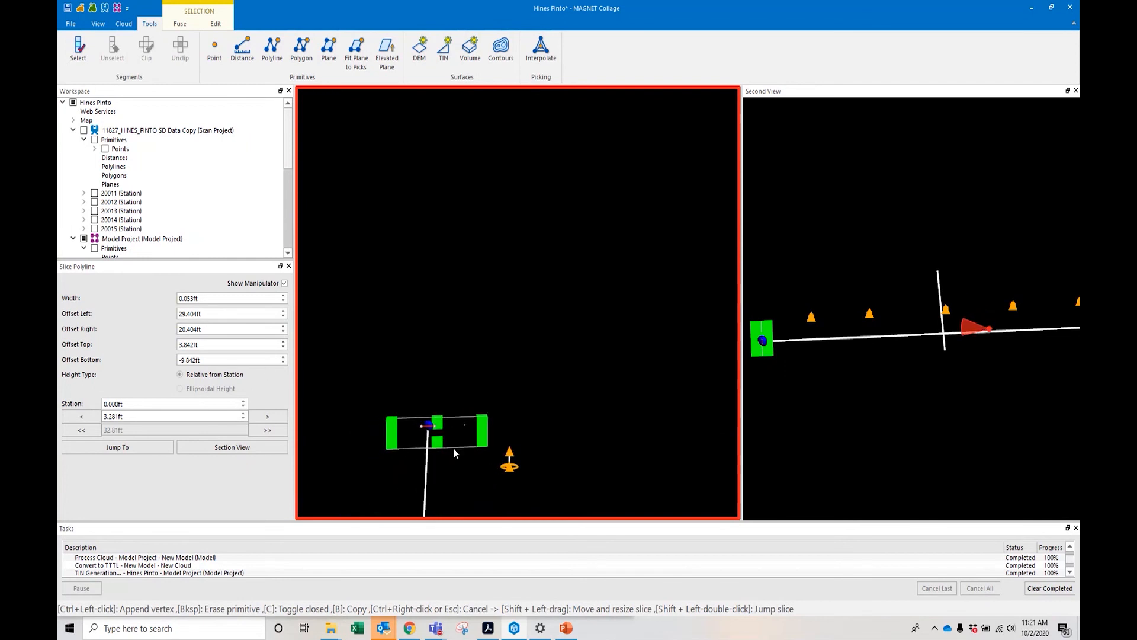
left_click_drag(228, 298, 111, 298)
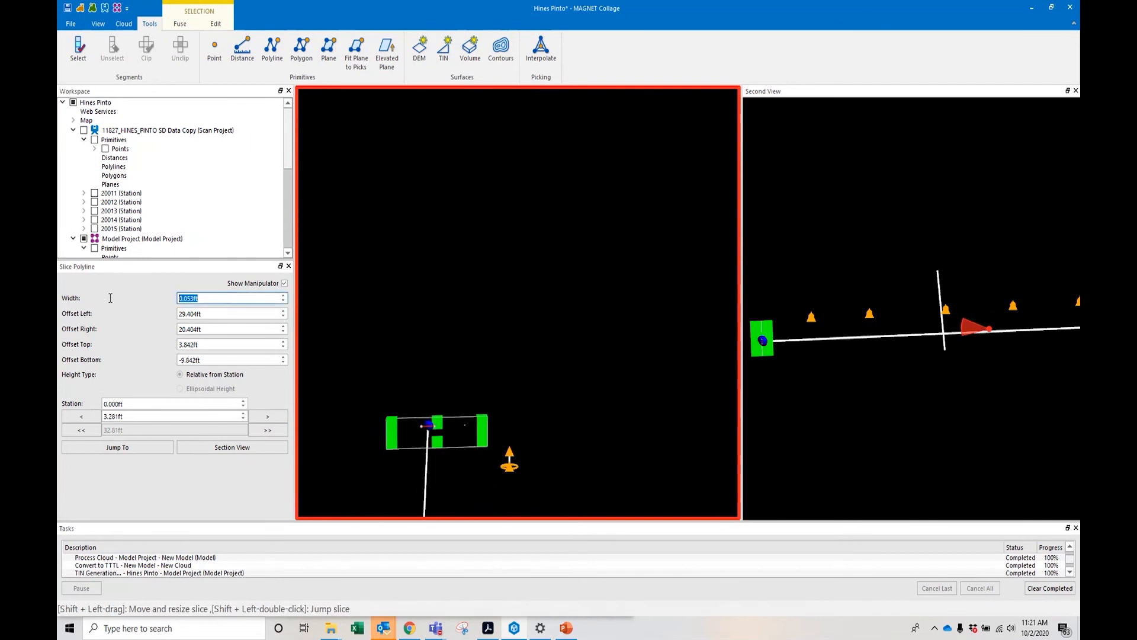
type("1")
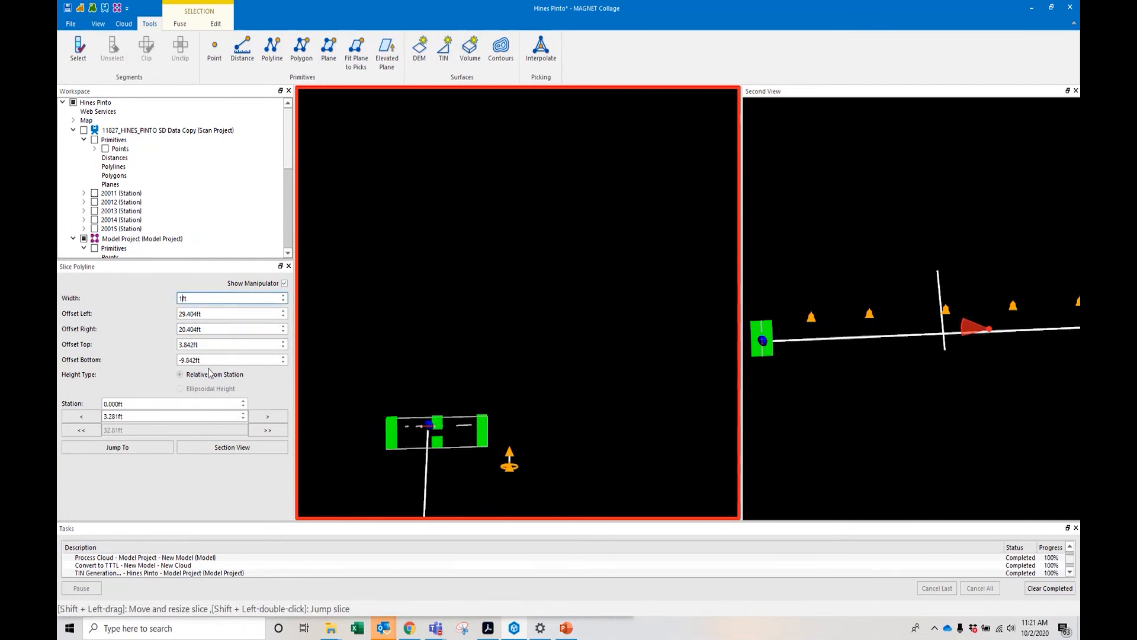
Increase the slice's right offset to 26.404 ft
left_click(282, 326)
left_click(282, 326)
left_click(283, 327)
left_click(283, 327)
left_click(283, 327)
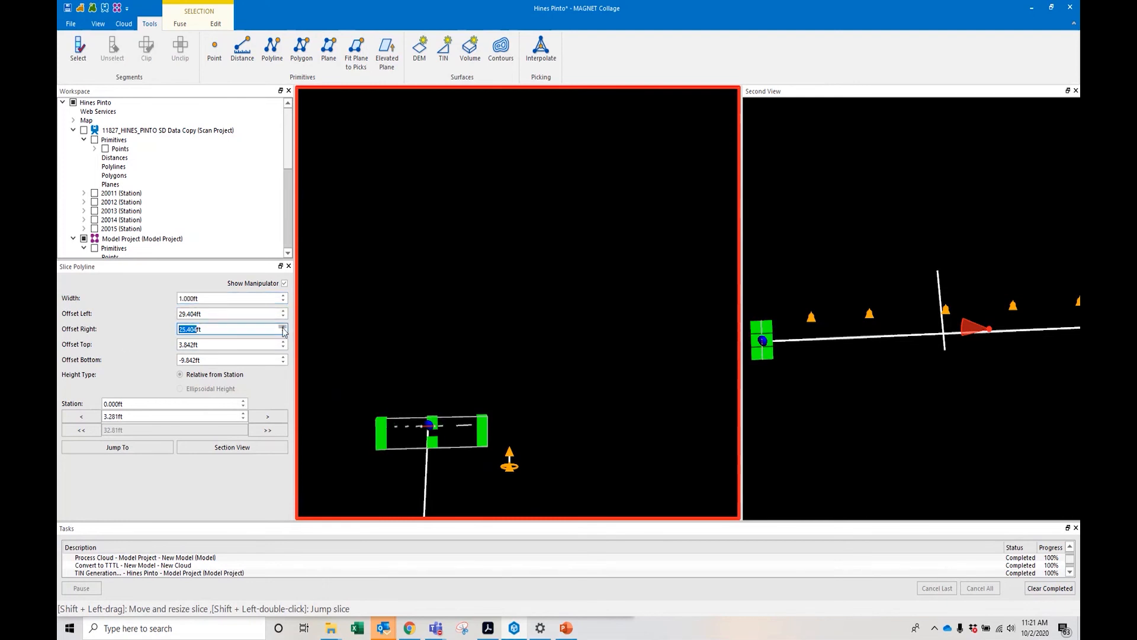
left_click(282, 327)
Increase the slice's left offset to 47.404 ft
left_click(283, 311)
left_click(282, 311)
left_click(283, 311)
left_click(284, 311)
left_click(284, 311)
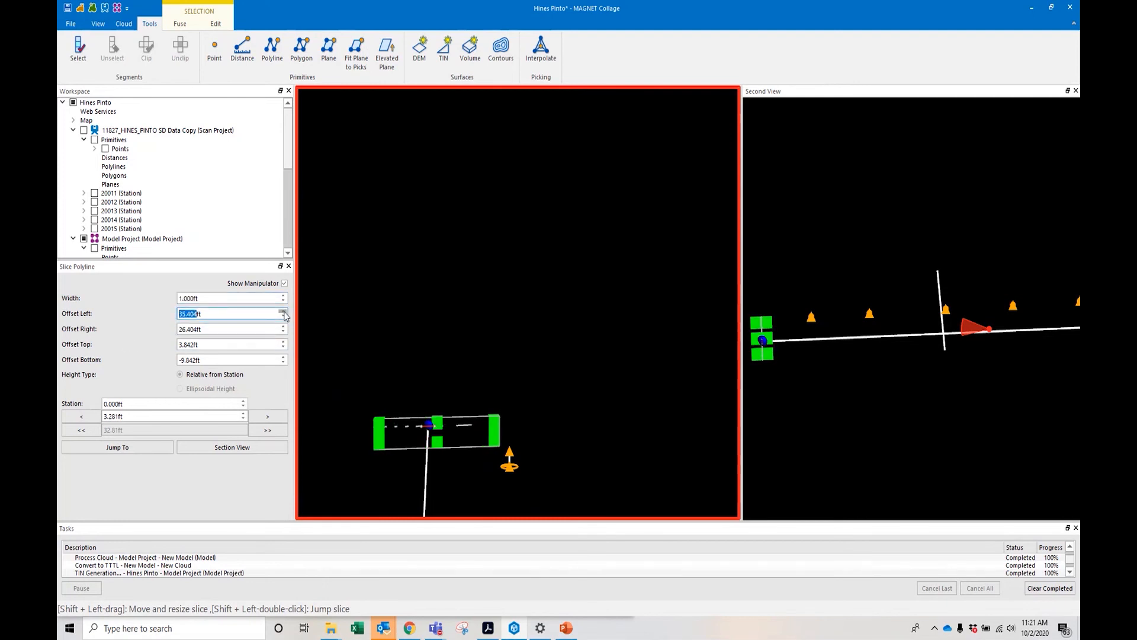
left_click(284, 312)
left_click(283, 311)
left_click(284, 311)
left_click(283, 312)
left_click(284, 311)
left_click(284, 312)
left_click(284, 311)
left_click(284, 312)
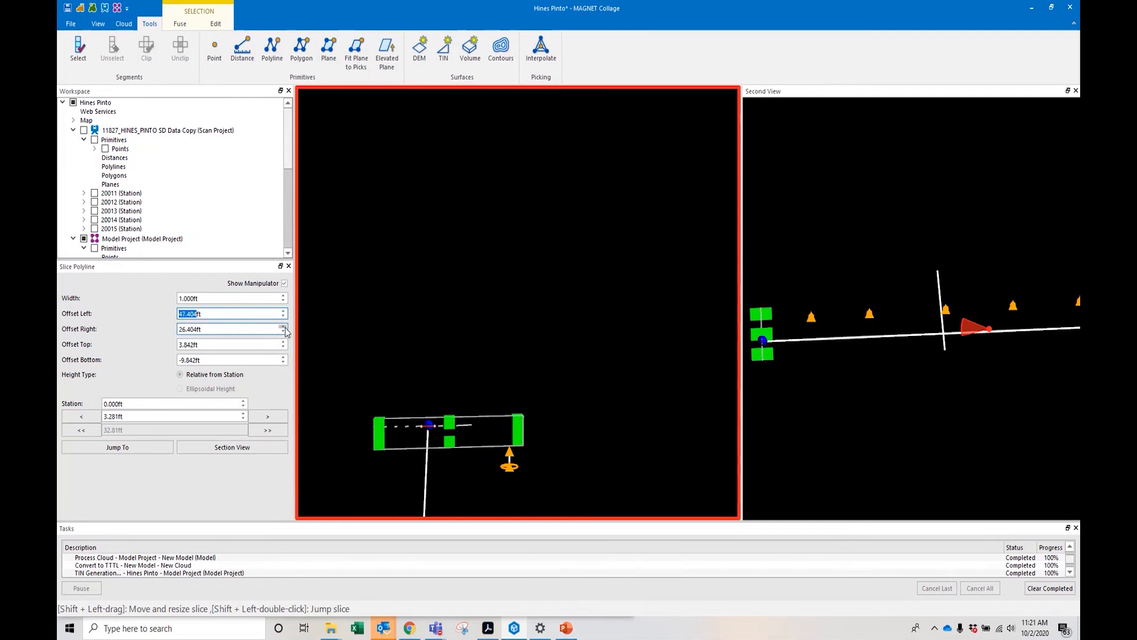
Raise the slice's top offset to 13.842 ft
left_click(284, 342)
left_click(283, 341)
left_click(283, 342)
left_click(283, 342)
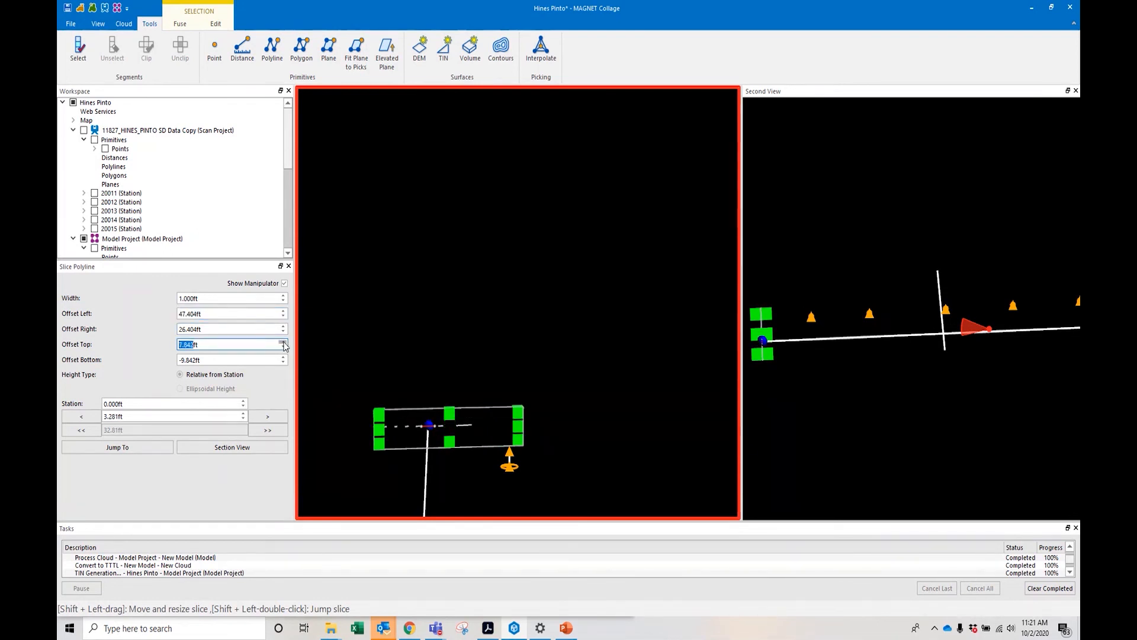
left_click(283, 341)
left_click(283, 341)
left_click(283, 341)
left_click(283, 341)
left_click(283, 342)
left_click(283, 342)
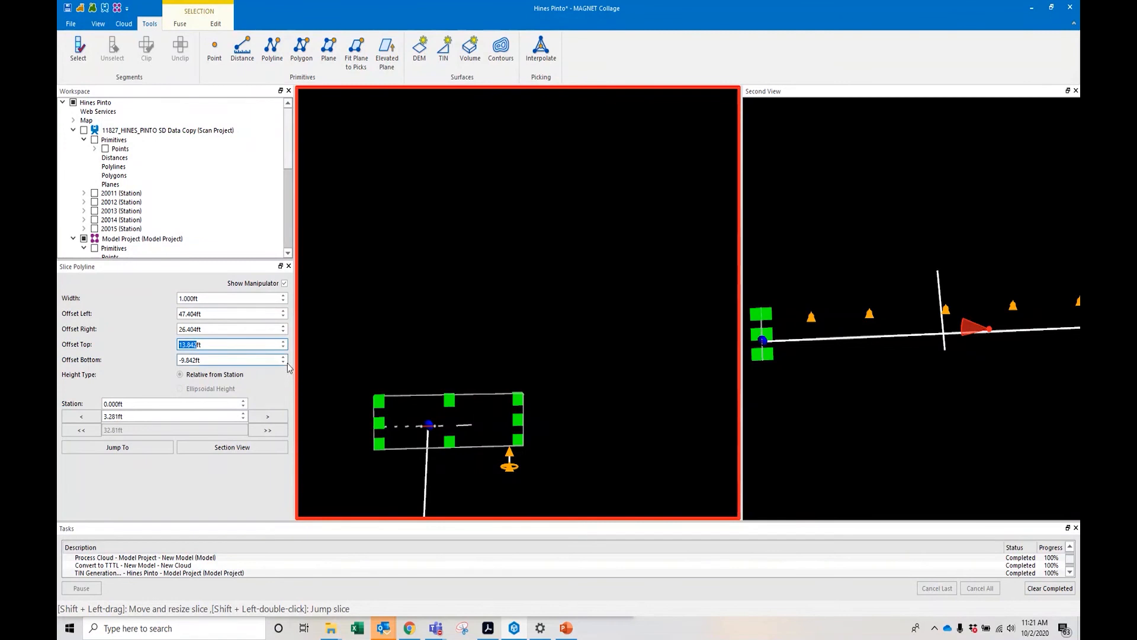
Raise the slice's bottom offset to -5.842 ft
left_click(283, 358)
left_click(283, 358)
left_click(283, 358)
left_click(283, 357)
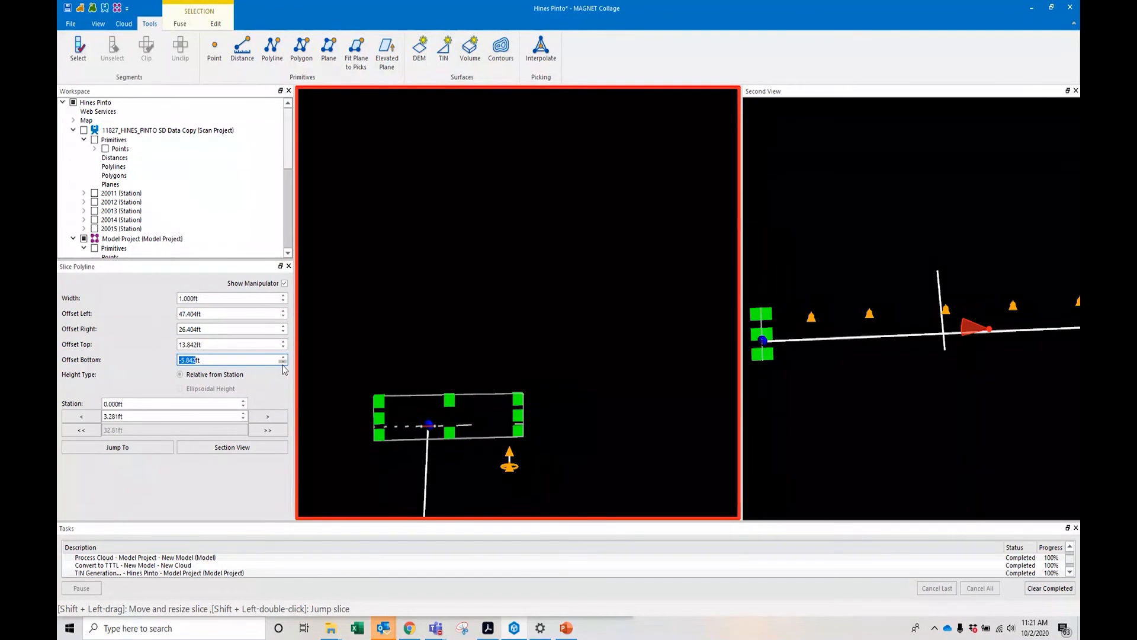
Advance the slice along Polyline-002 in 3.281 ft increments to station 49.215 ft
left_click(270, 417)
left_click(272, 417)
left_click(272, 417)
left_click(272, 417)
left_click(272, 416)
left_click(272, 417)
left_click(272, 417)
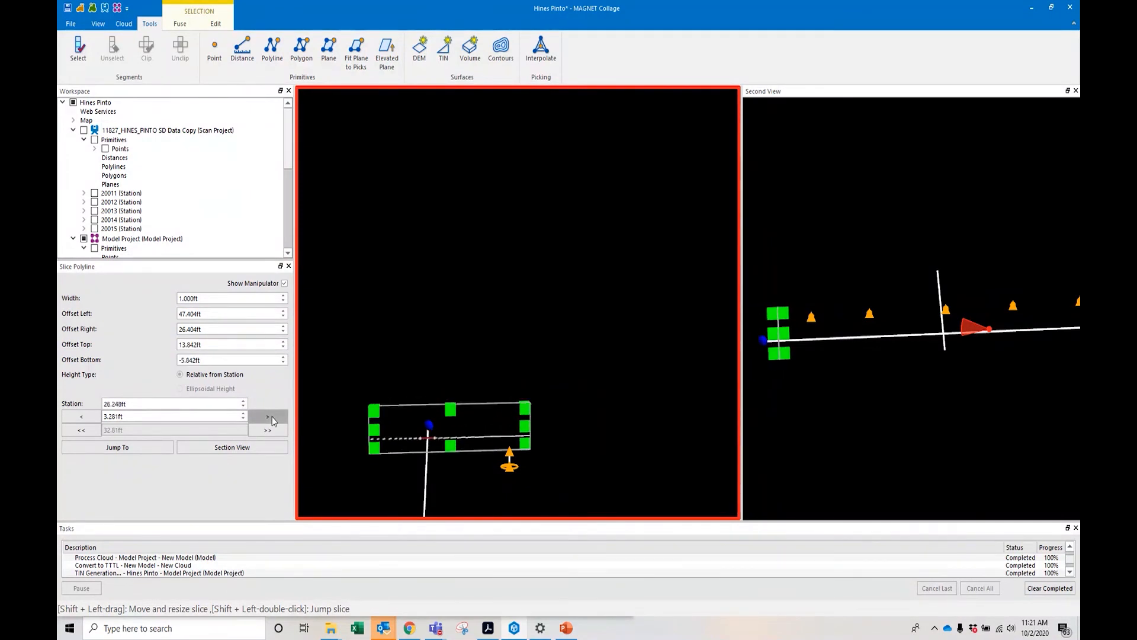
left_click(272, 416)
left_click(272, 417)
left_click(272, 417)
left_click(272, 417)
left_click(271, 417)
left_click(272, 417)
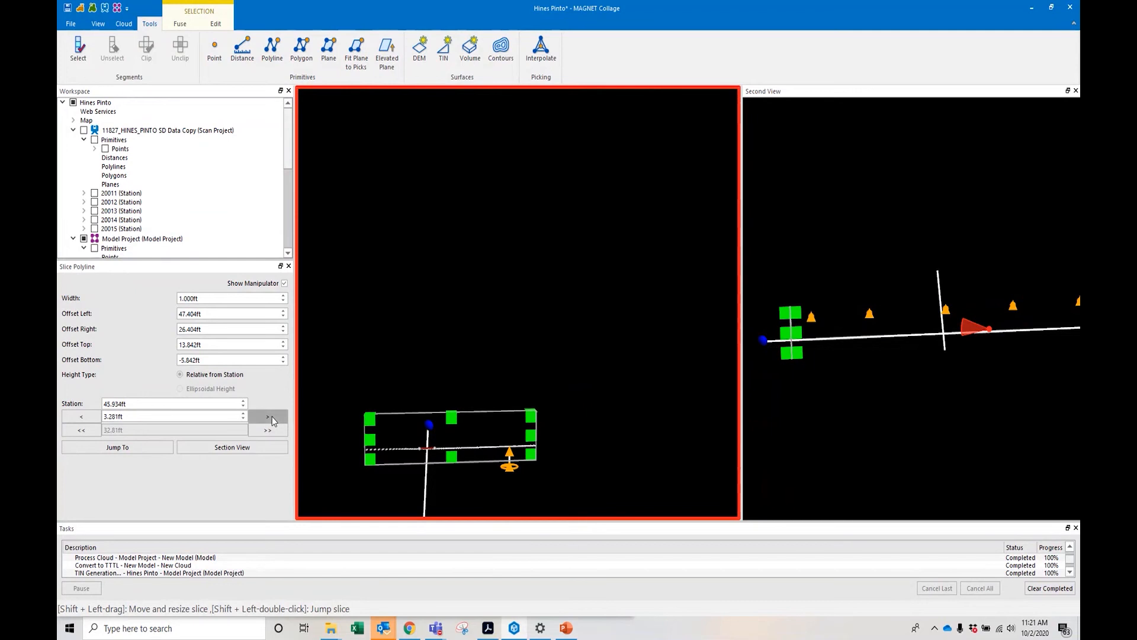
left_click(271, 417)
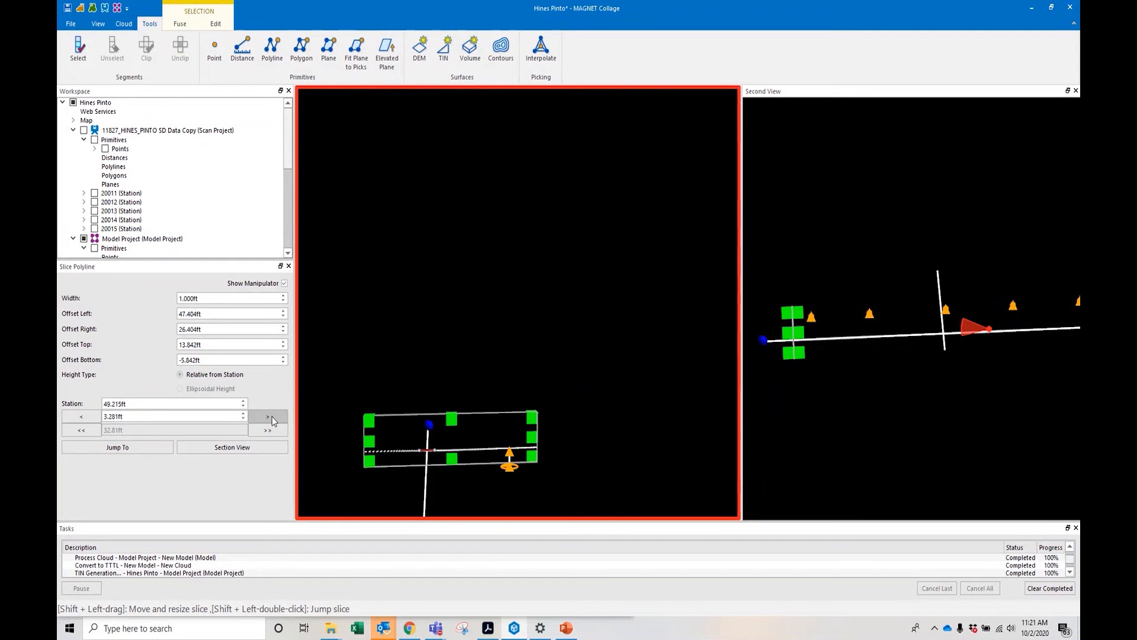
Set the station increment to 15 ft and advance the slice to station 139.215 ft
double_click(121, 416)
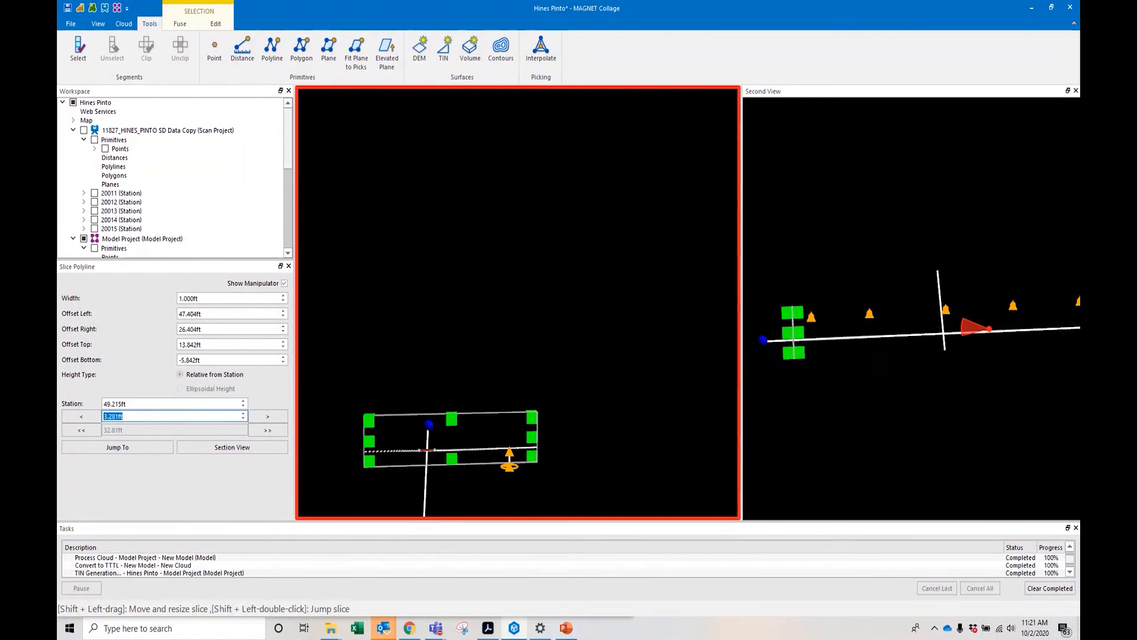
type("15ft")
left_click(268, 417)
left_click(268, 417)
left_click(267, 416)
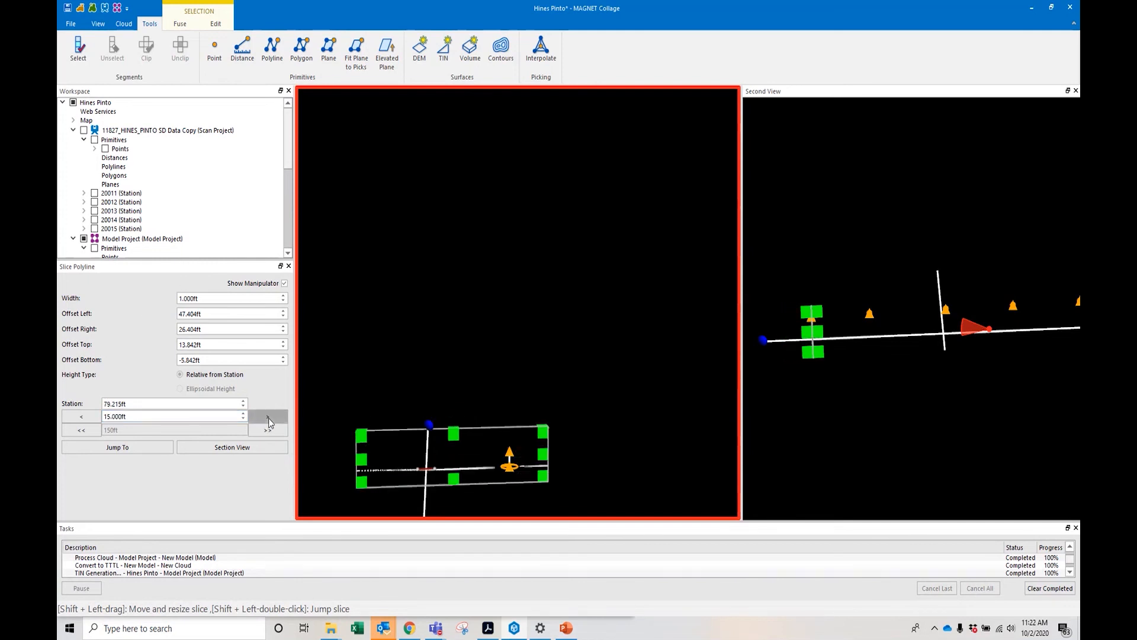
left_click(268, 417)
left_click(268, 417)
left_click(268, 417)
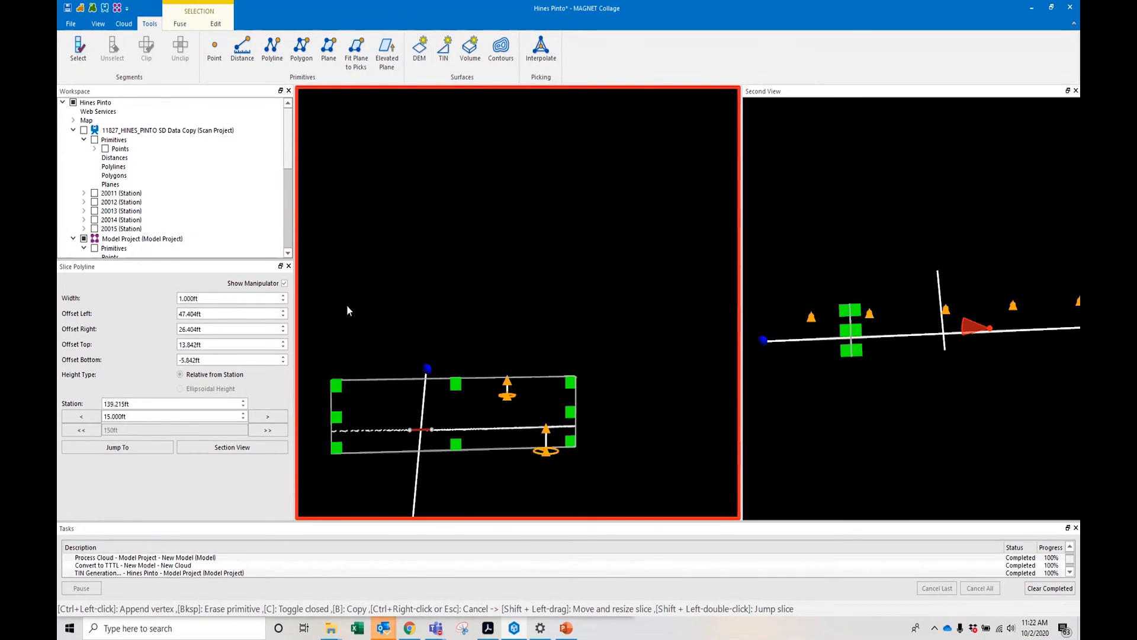
Examine the cross-section of the cloud at station 139.215 ft up close, checking the shape of the sliced profile
scroll(346, 305, "up", 2)
right_click_drag(477, 442, 557, 321)
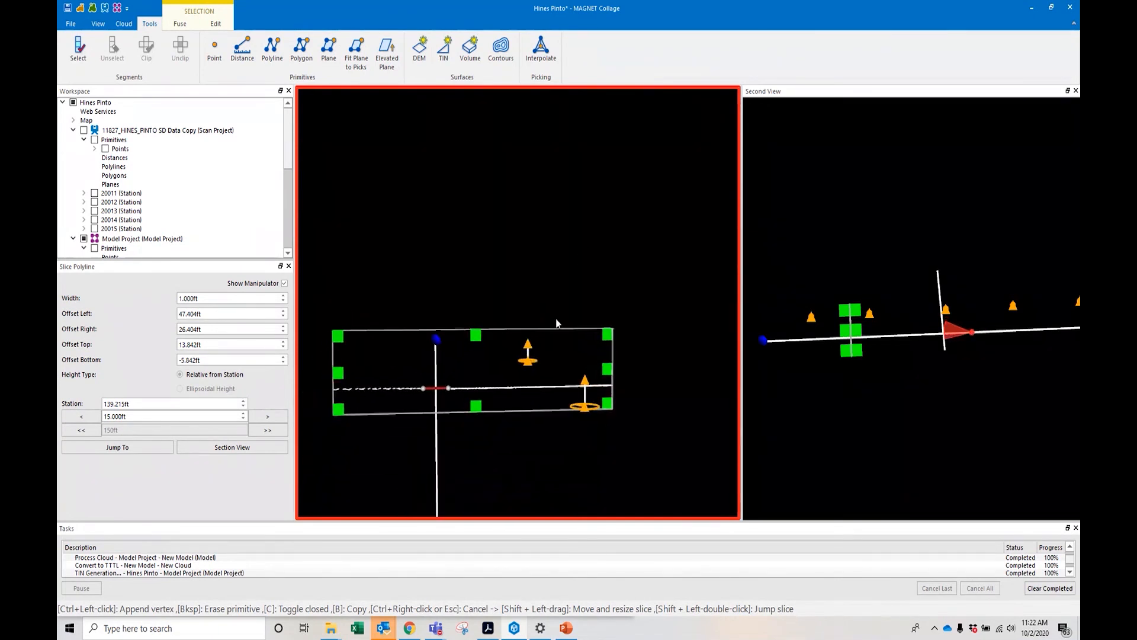
scroll(550, 422, "up", 3)
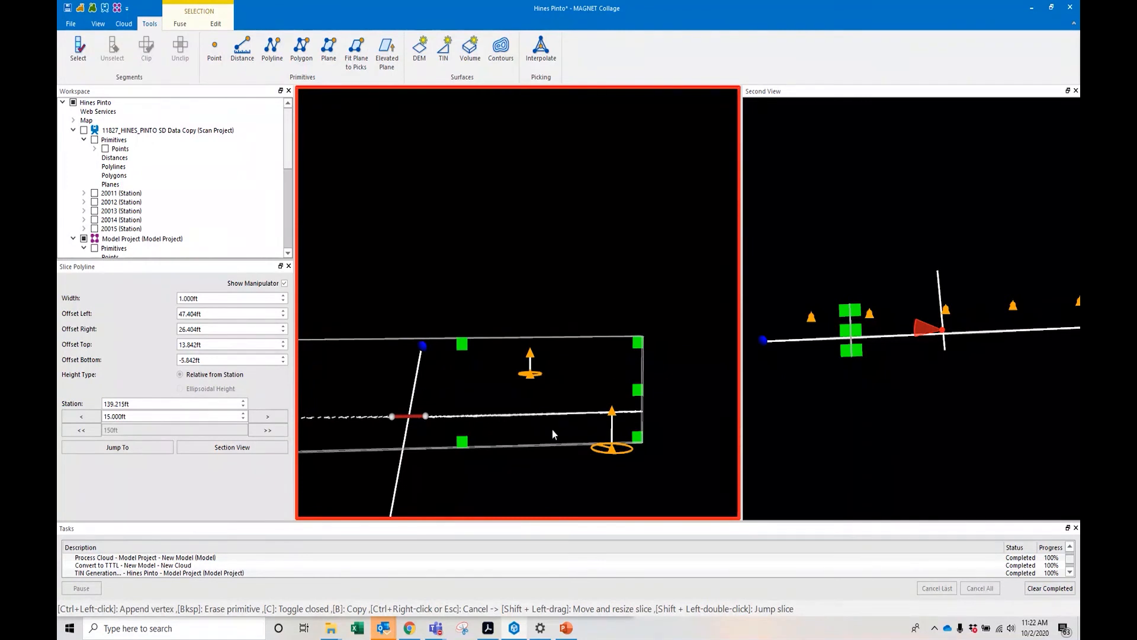
mouse_move(543, 411)
left_mouse_down()
mouse_move(543, 440)
mouse_move(534, 411)
left_mouse_up()
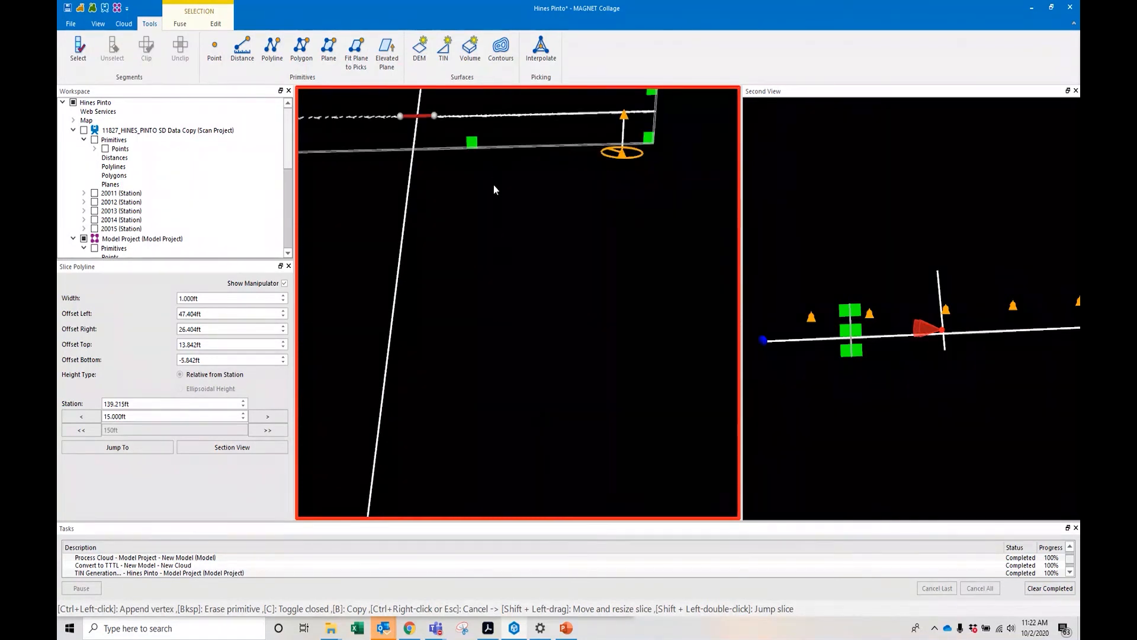
right_click_drag(493, 184, 485, 426)
right_click_drag(514, 166, 509, 429)
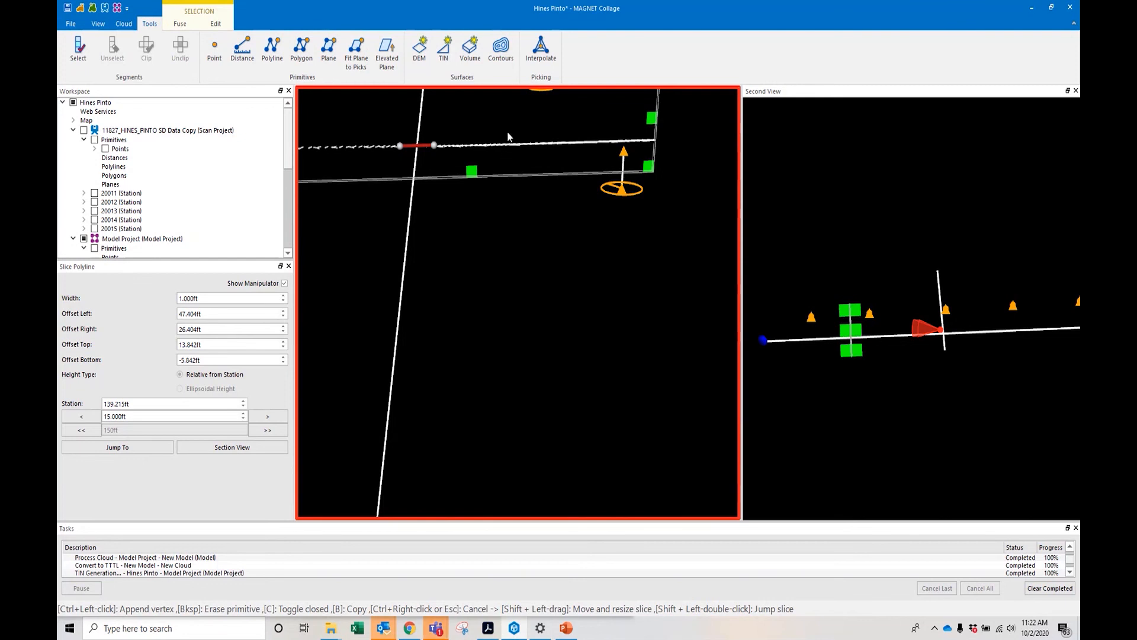
scroll(506, 176, "down", 3)
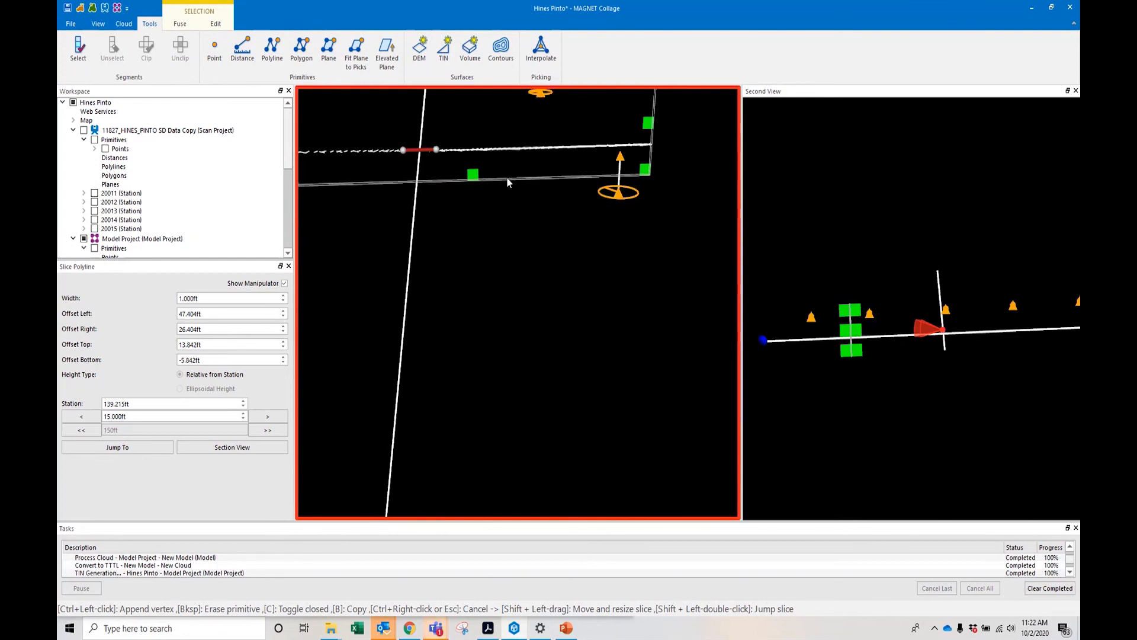
End the slicing of Polyline-002 and hide all of New Model's polylines
left_click(289, 266)
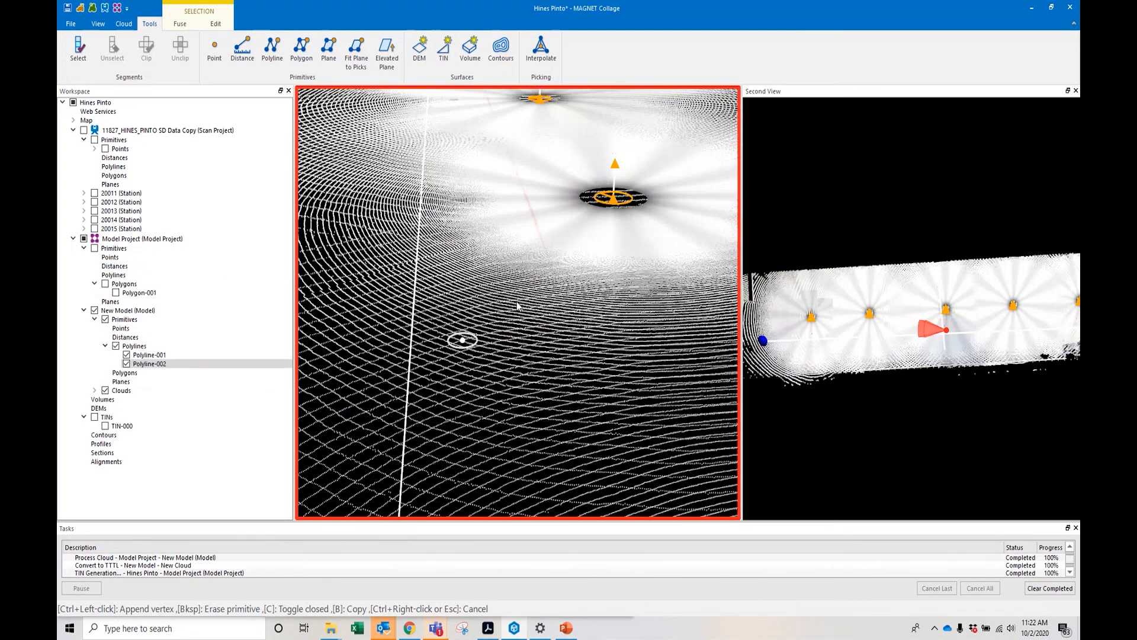
scroll(516, 306, "down", 5)
mouse_move(516, 306)
left_mouse_down()
mouse_move(625, 396)
mouse_move(650, 472)
left_mouse_up()
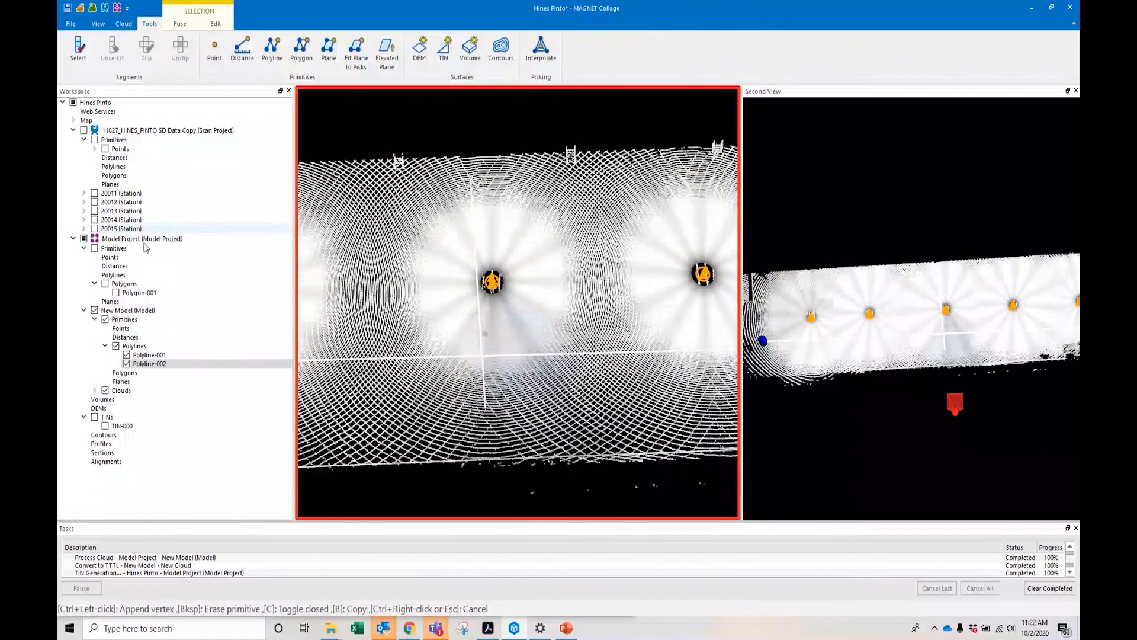
left_click(116, 349)
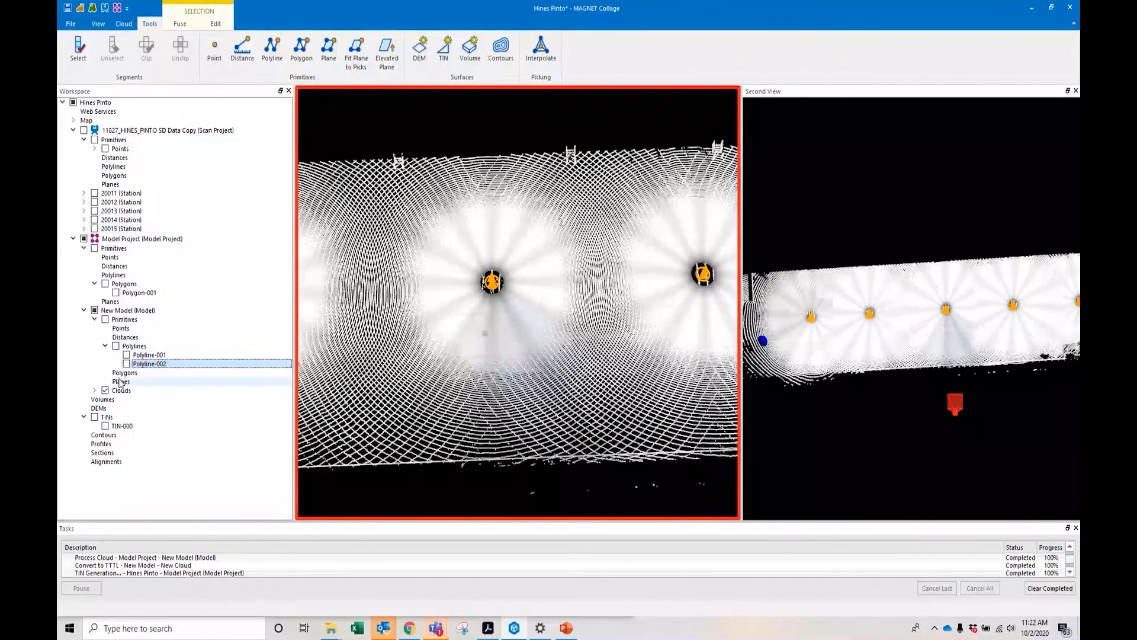
Delete all existing TINs from the Model Project
right_click(108, 418)
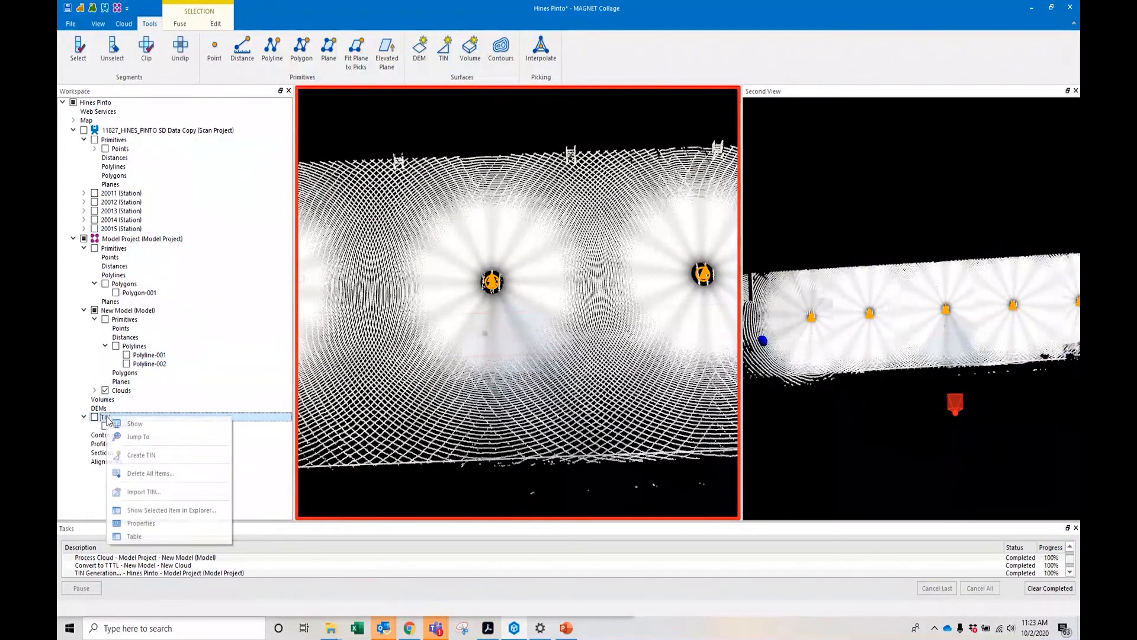
left_click(152, 473)
key("Return")
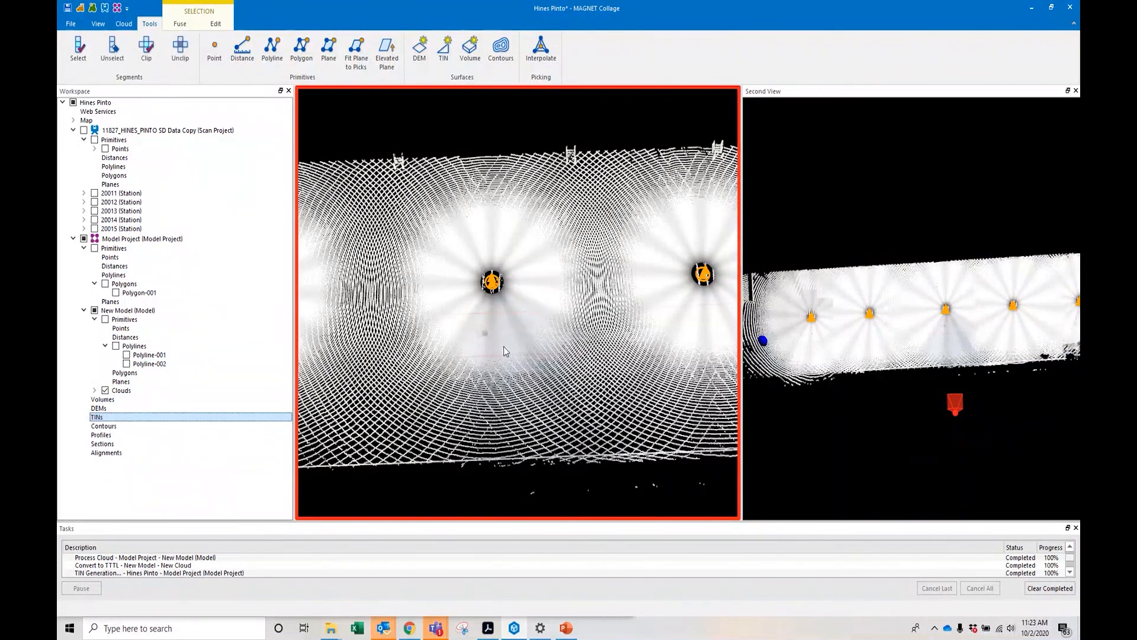
Select the entire New Model cloud in the main view with a rectangle selection enclosing the whole site
scroll(504, 347, "down", 8)
left_click_drag(534, 392, 533, 397)
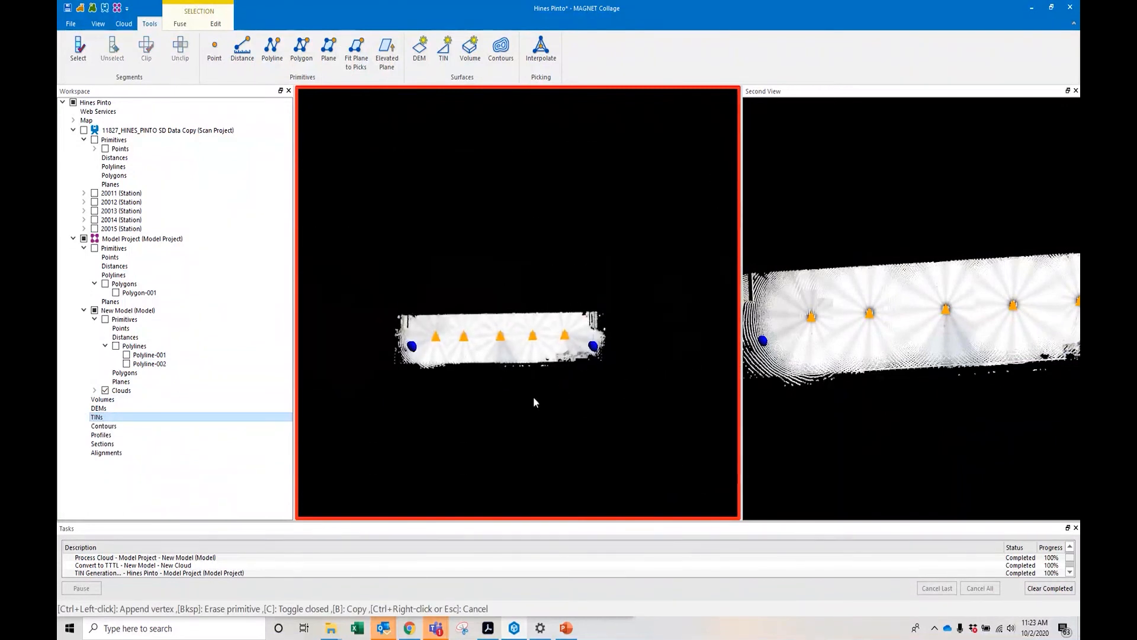
left_click(105, 346)
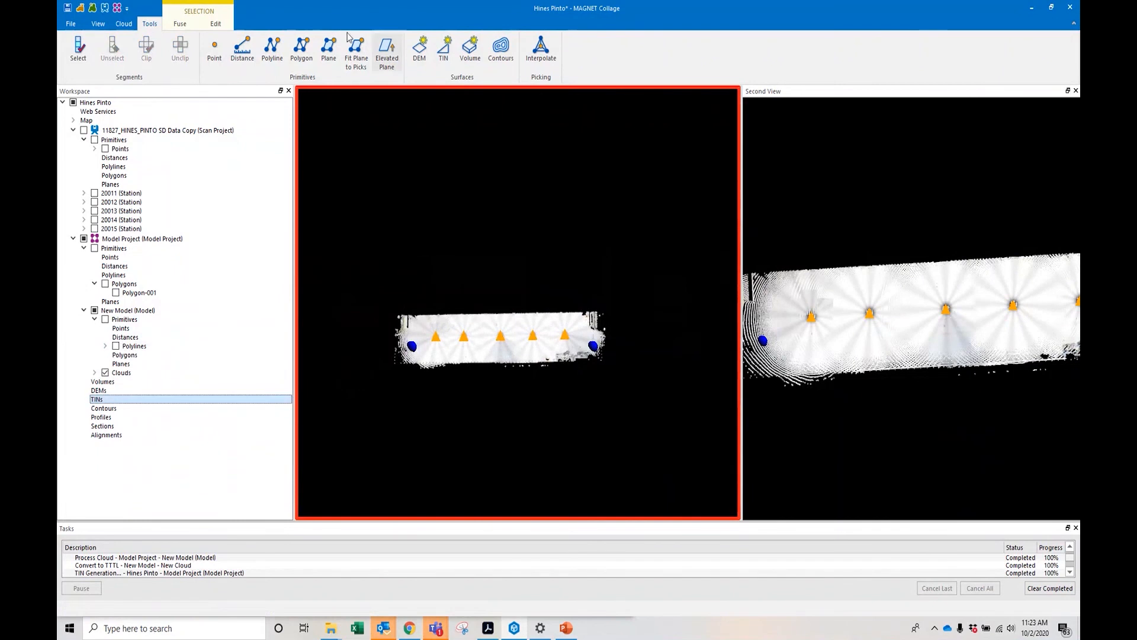
left_click(123, 24)
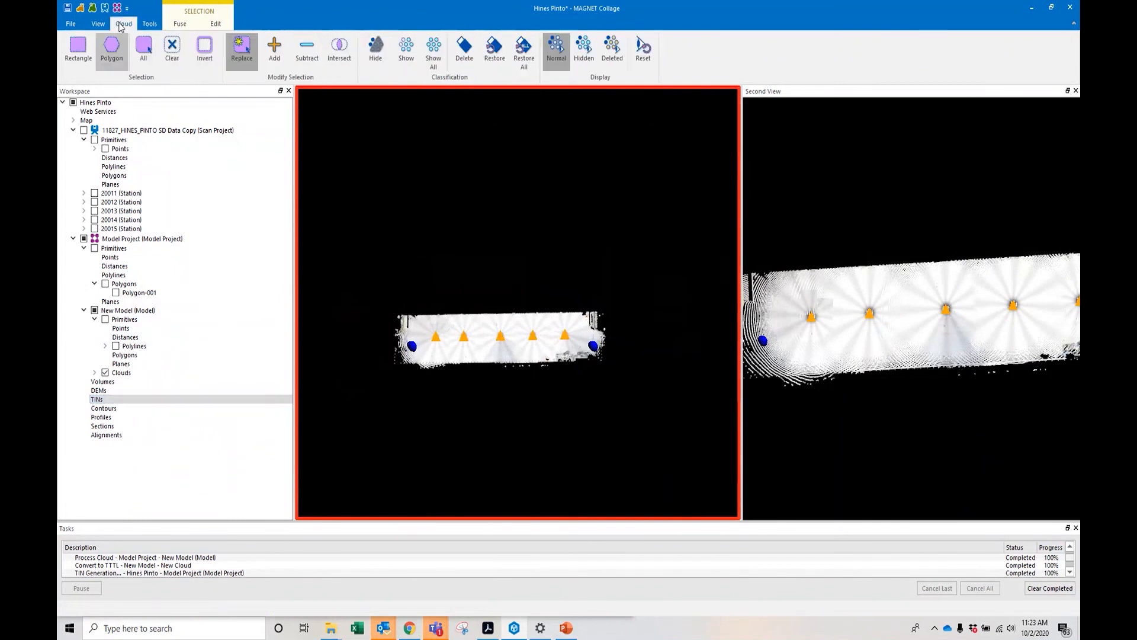
left_click(79, 47)
left_click_drag(373, 290, 678, 421)
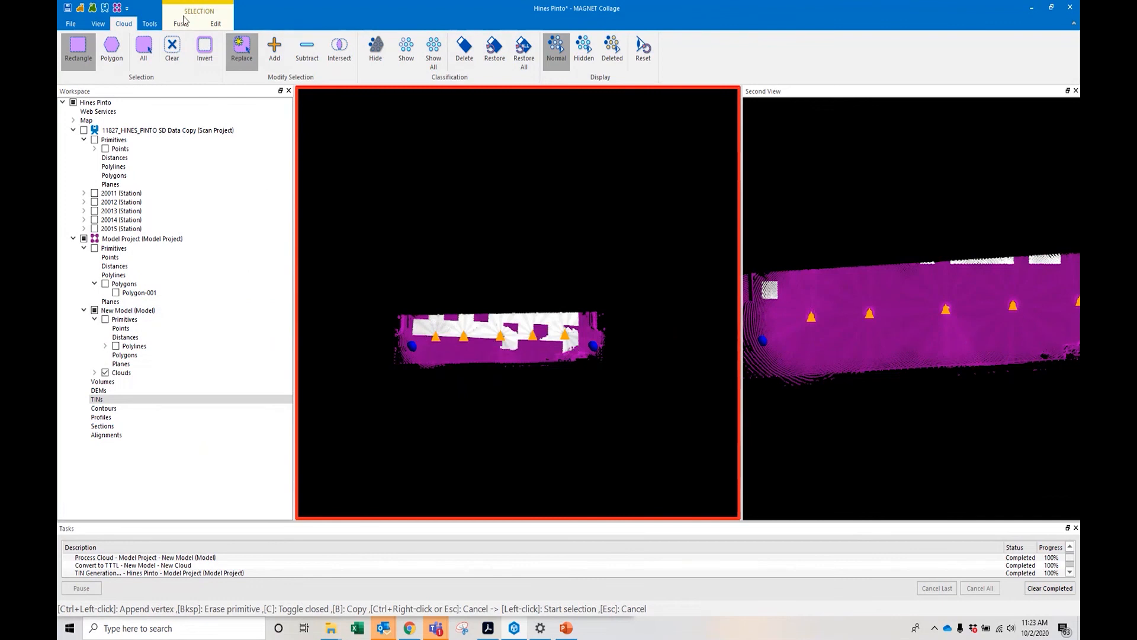
Generate a TIN from the selected cloud points and clear the completed tasks from the task list
left_click(150, 24)
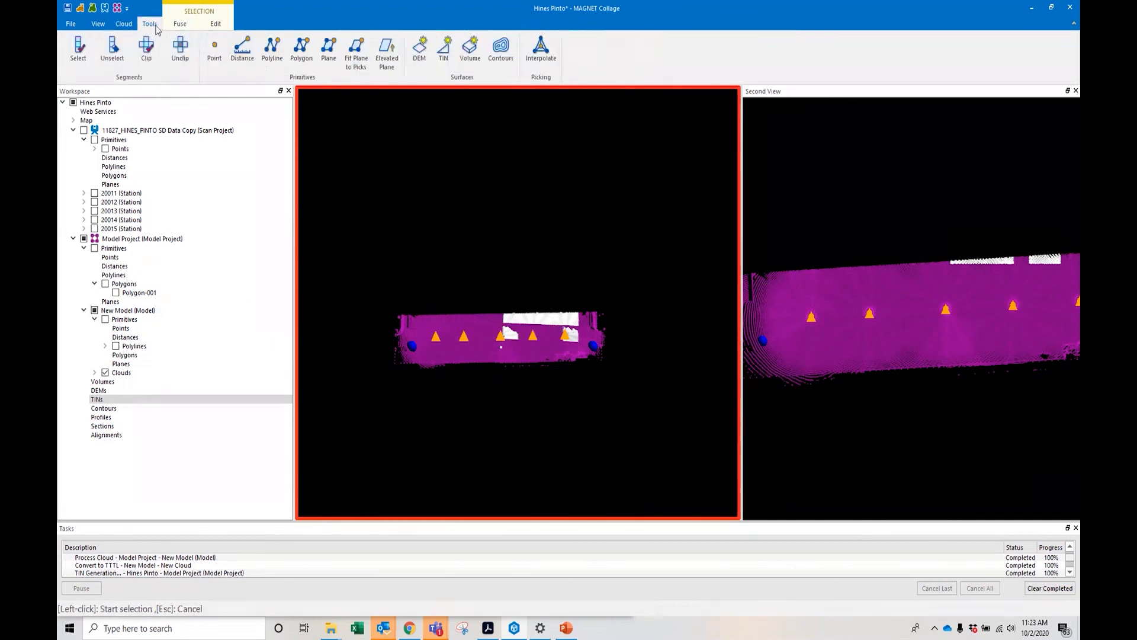
left_click(448, 61)
left_click(589, 343)
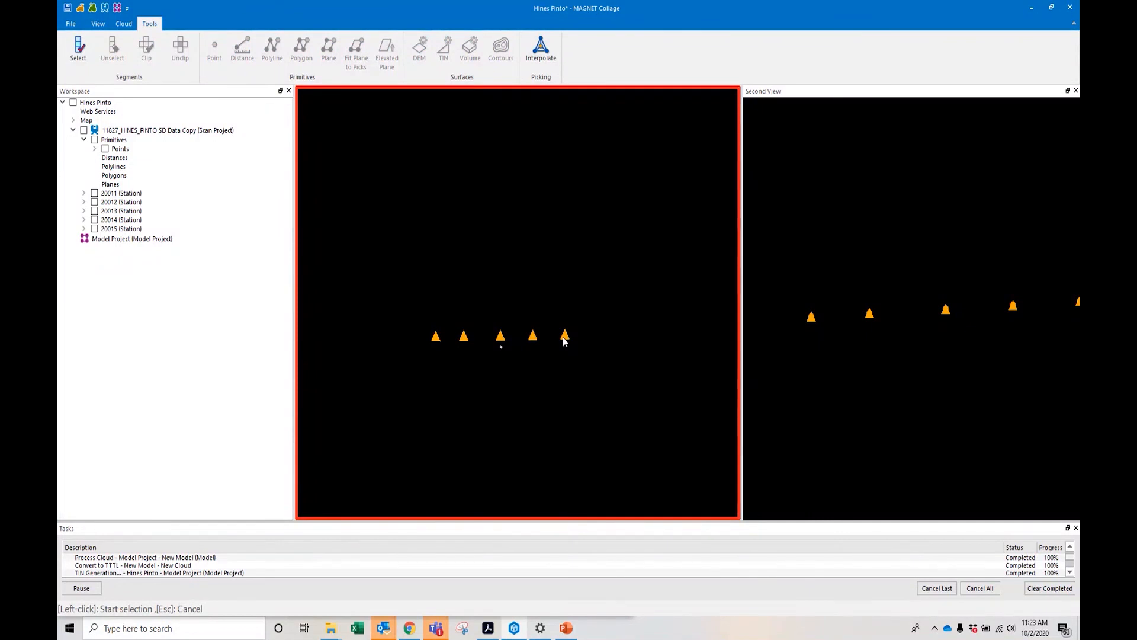
left_click(1050, 588)
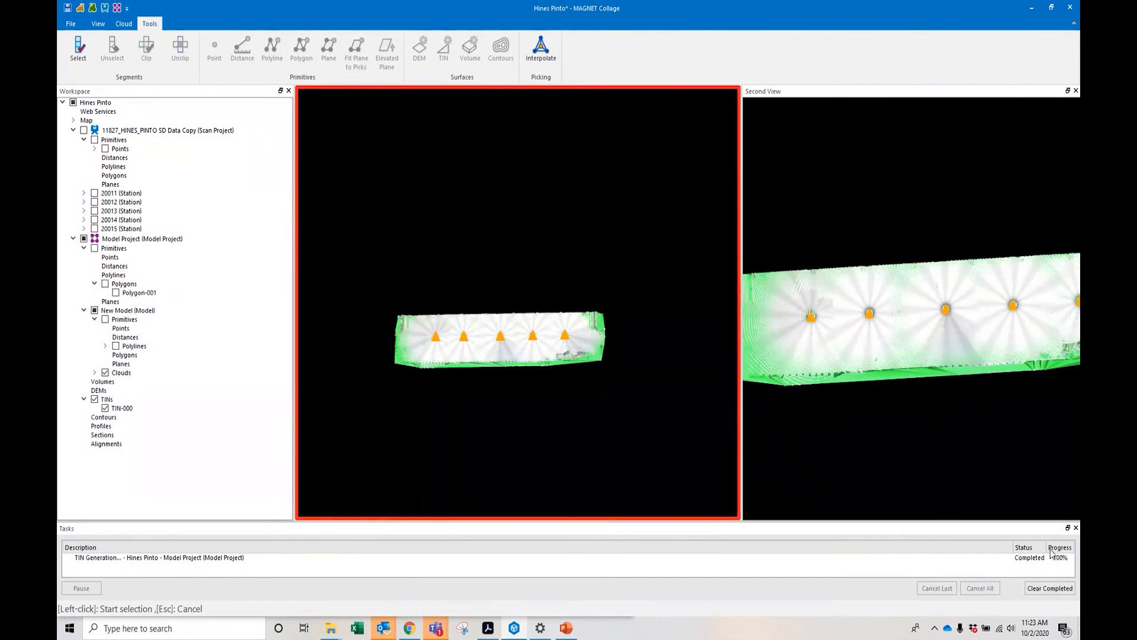
left_click(1066, 588)
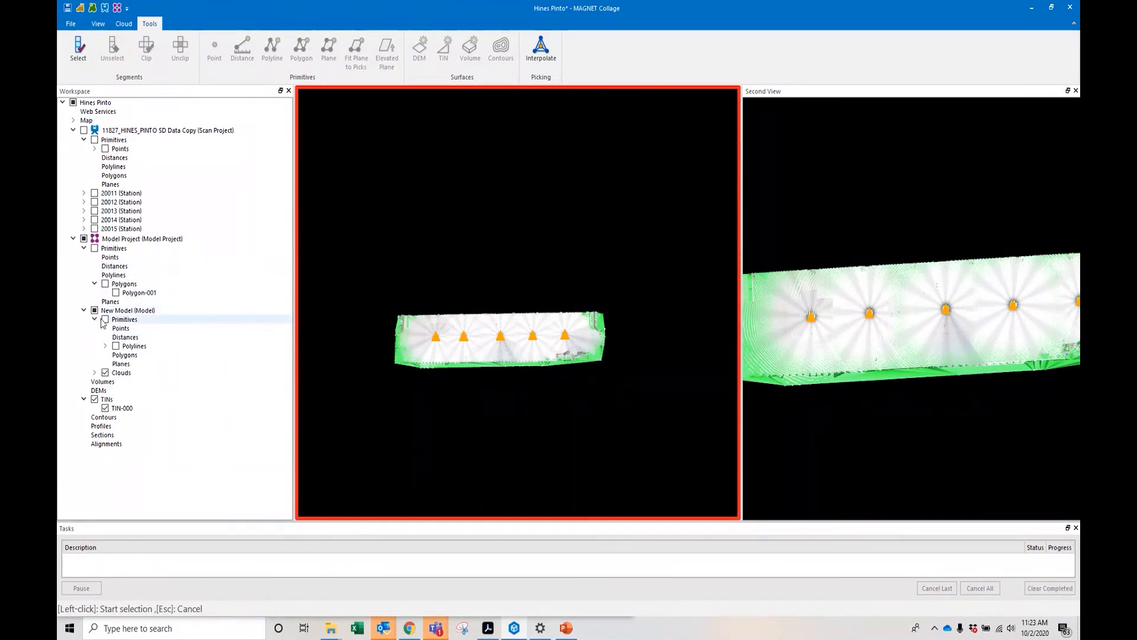
Hide New Model's clouds and start a contour extraction with TIN-000 as the surface
left_click(105, 373)
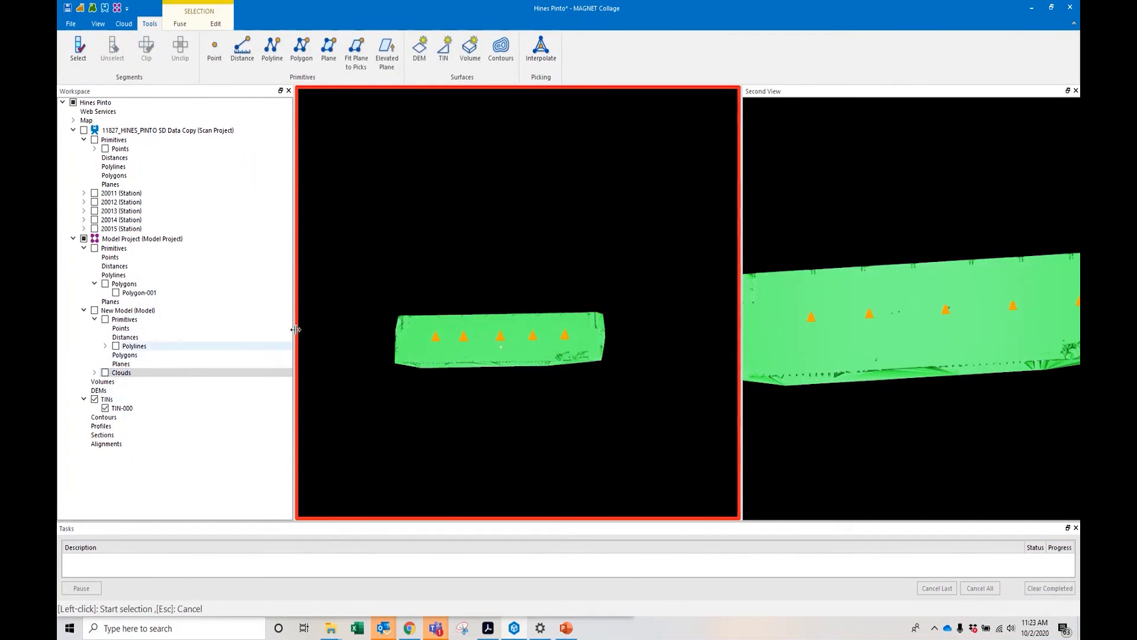
left_click(500, 59)
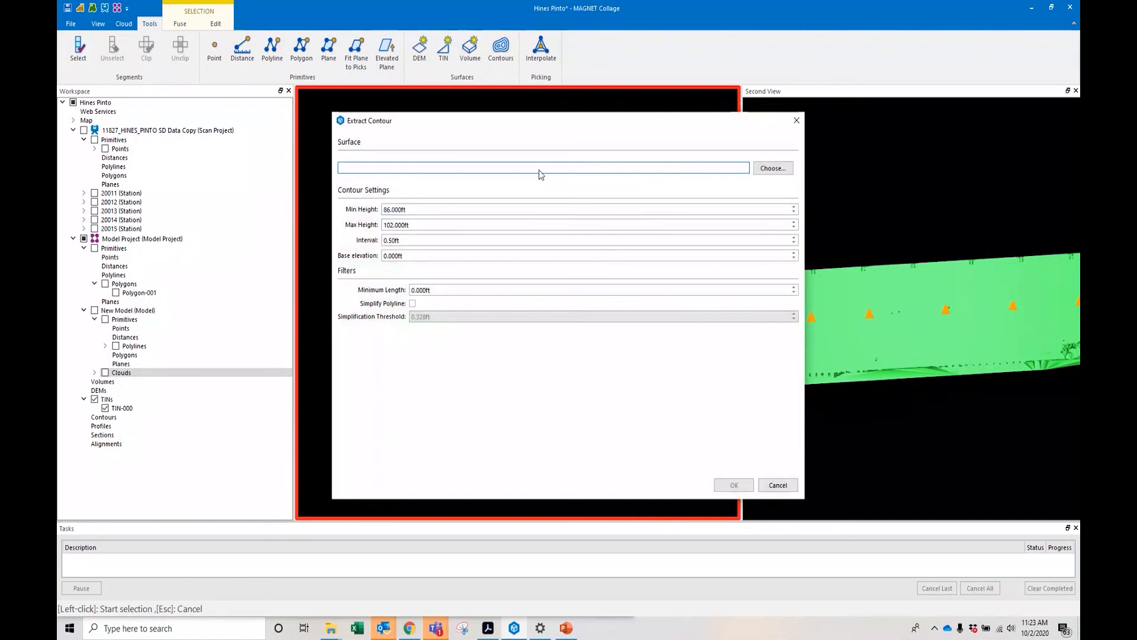
left_click(780, 170)
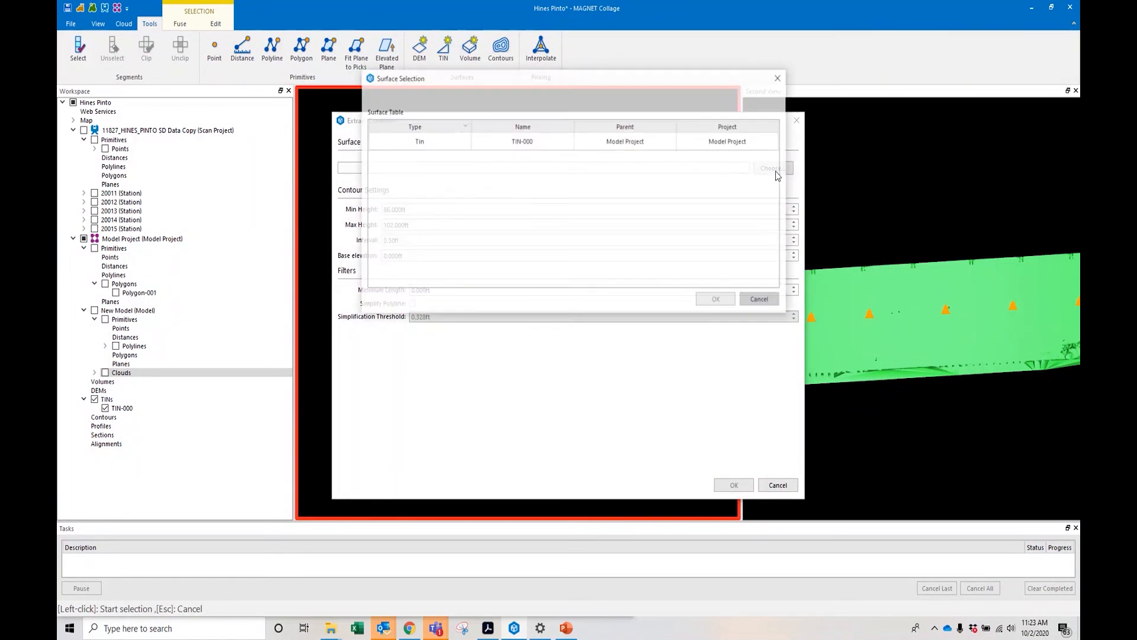
left_click(443, 147)
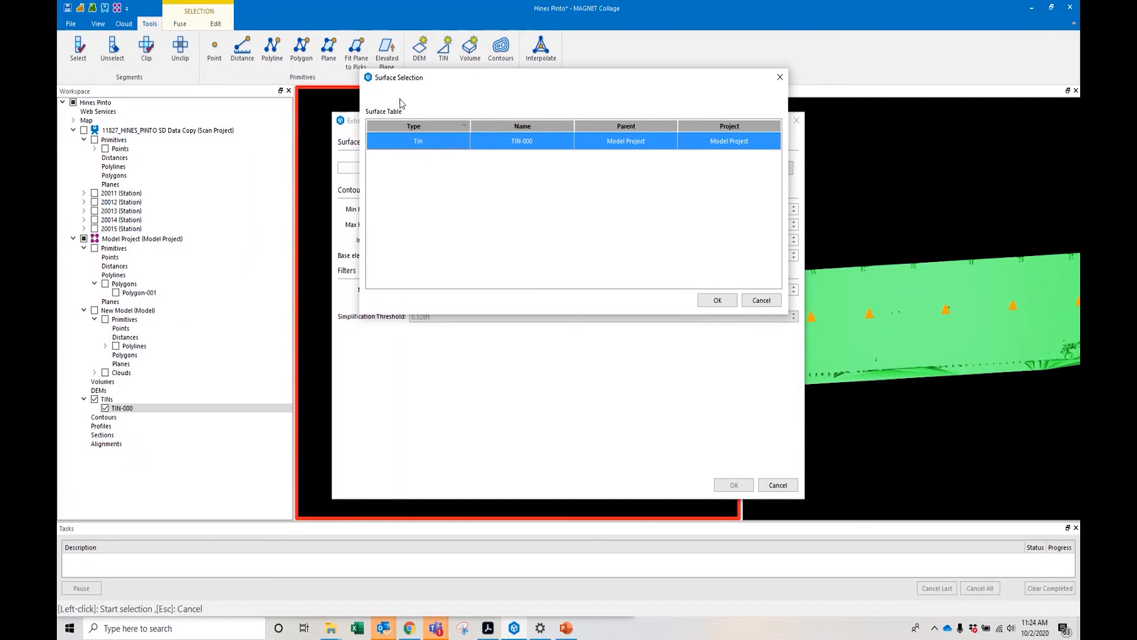
left_click(718, 300)
Set the contour maximum height to 95 ft and the interval to 0.5 ft, and extract the contours
left_click(419, 208)
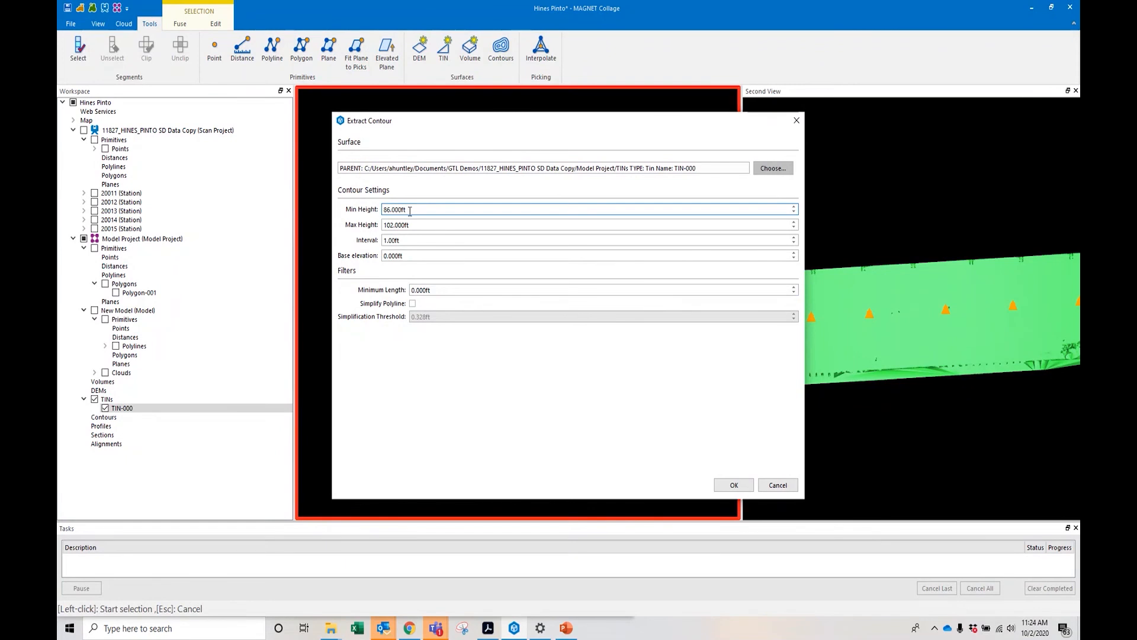
left_click(410, 225)
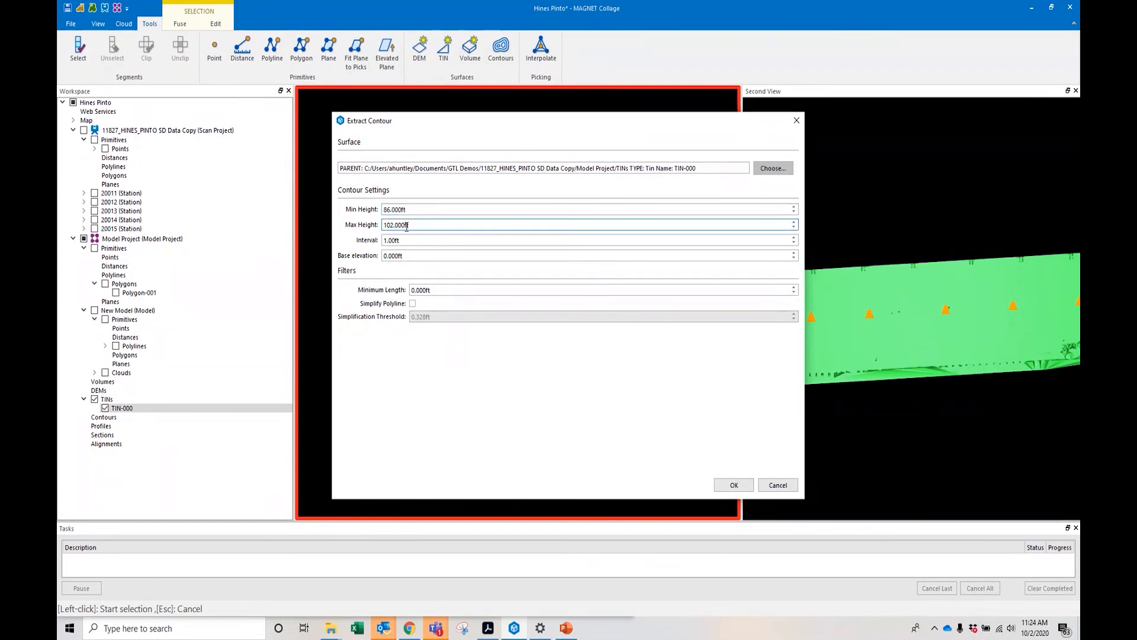
double_click(410, 225)
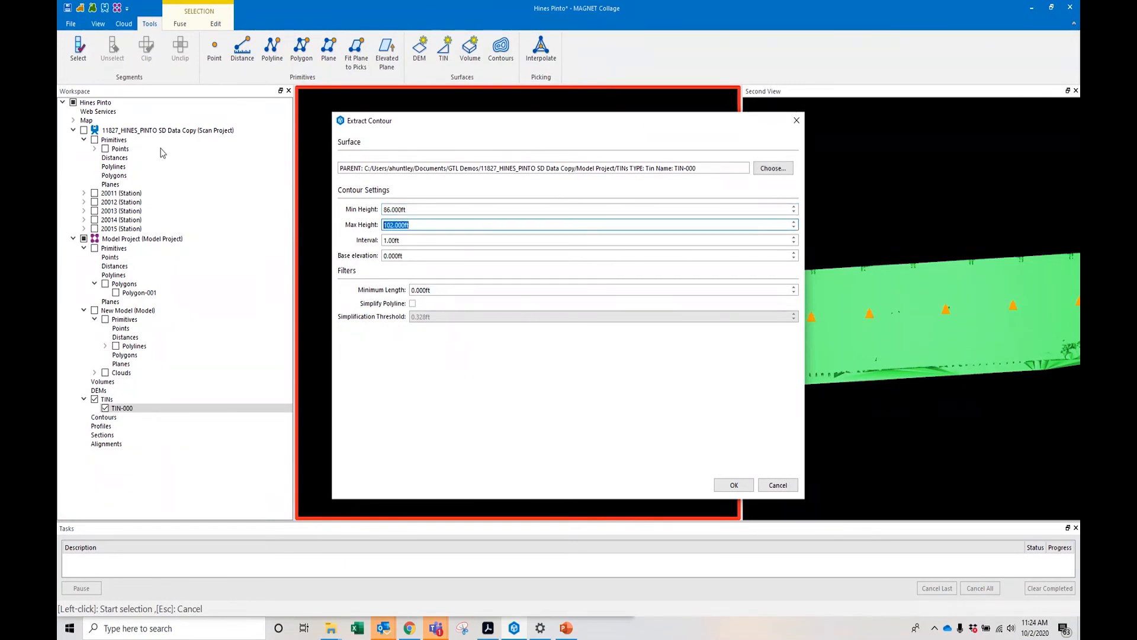
type("95")
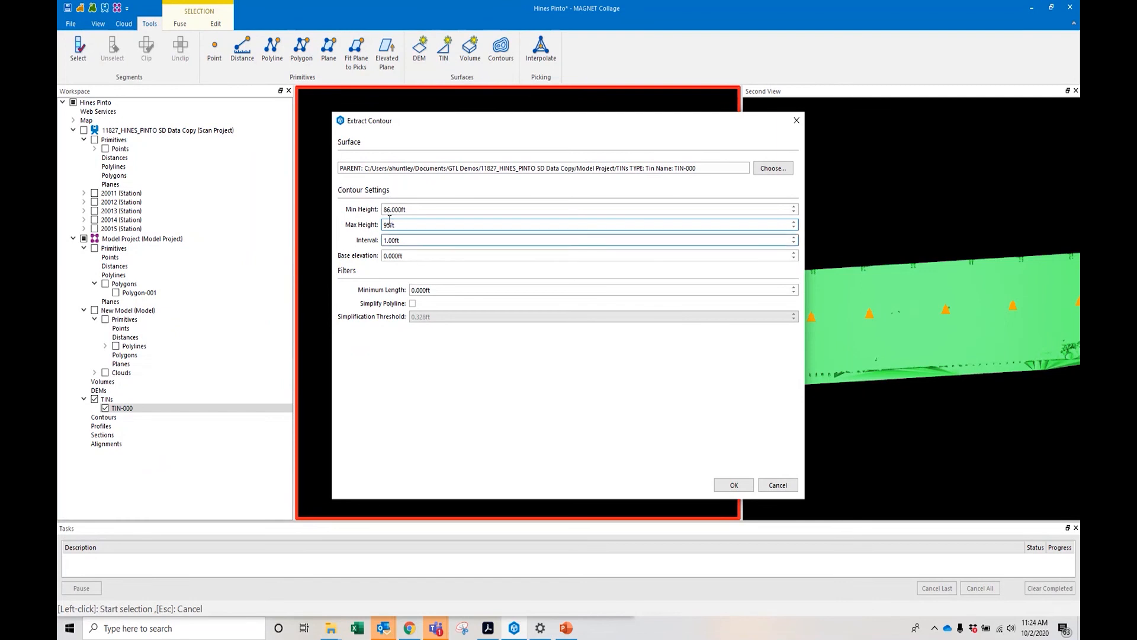
key("Tab")
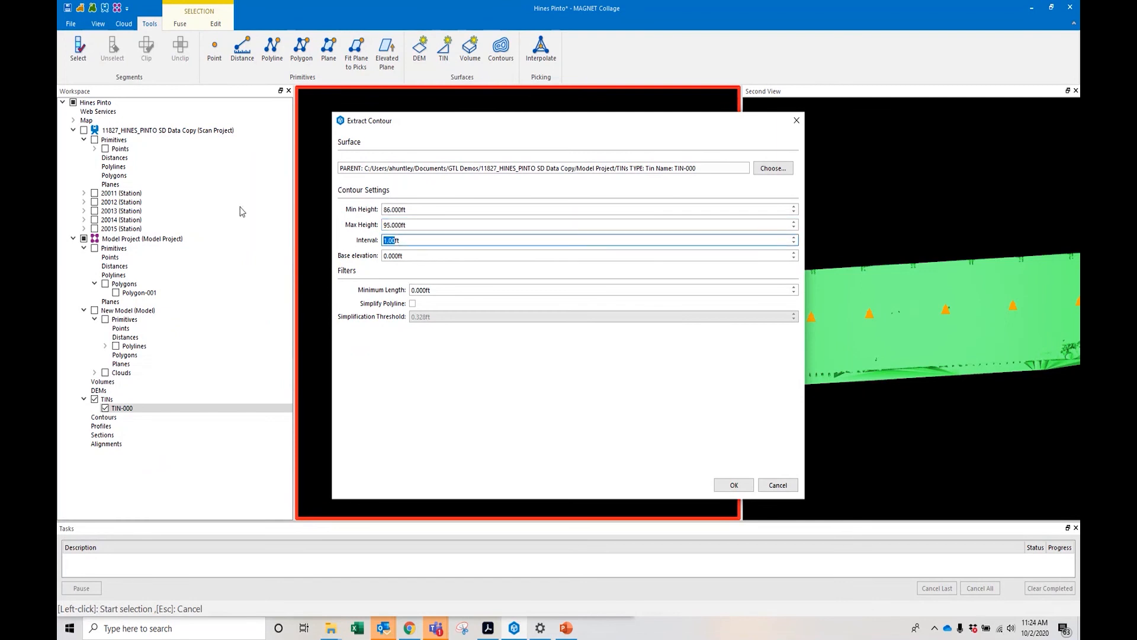
key("BackSpace")
type(".5")
left_click(737, 483)
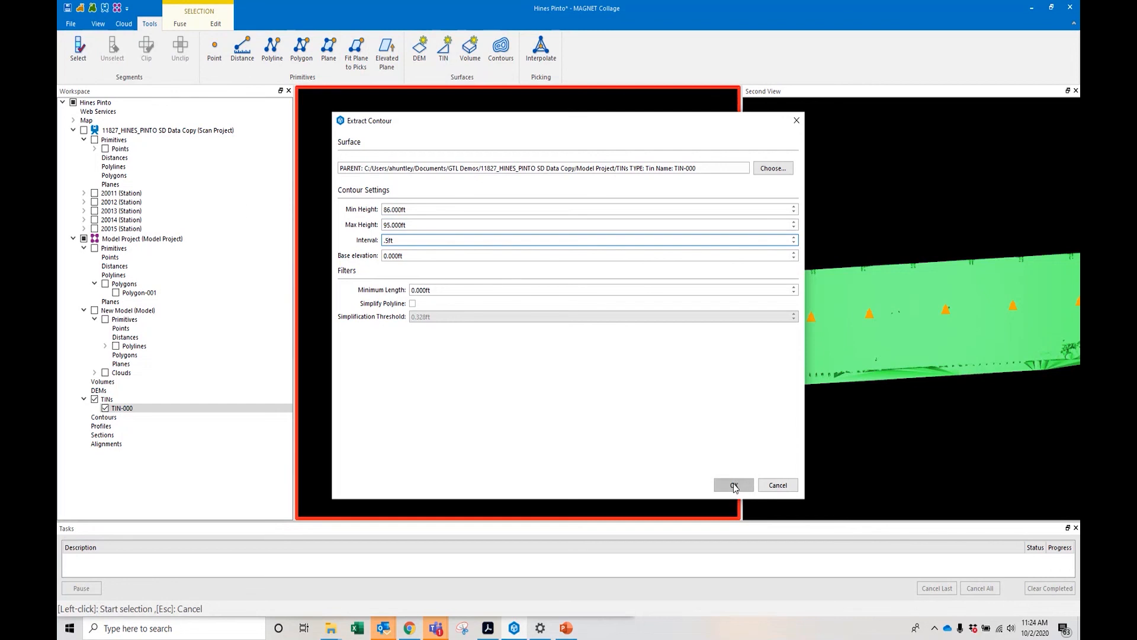
left_click(735, 485)
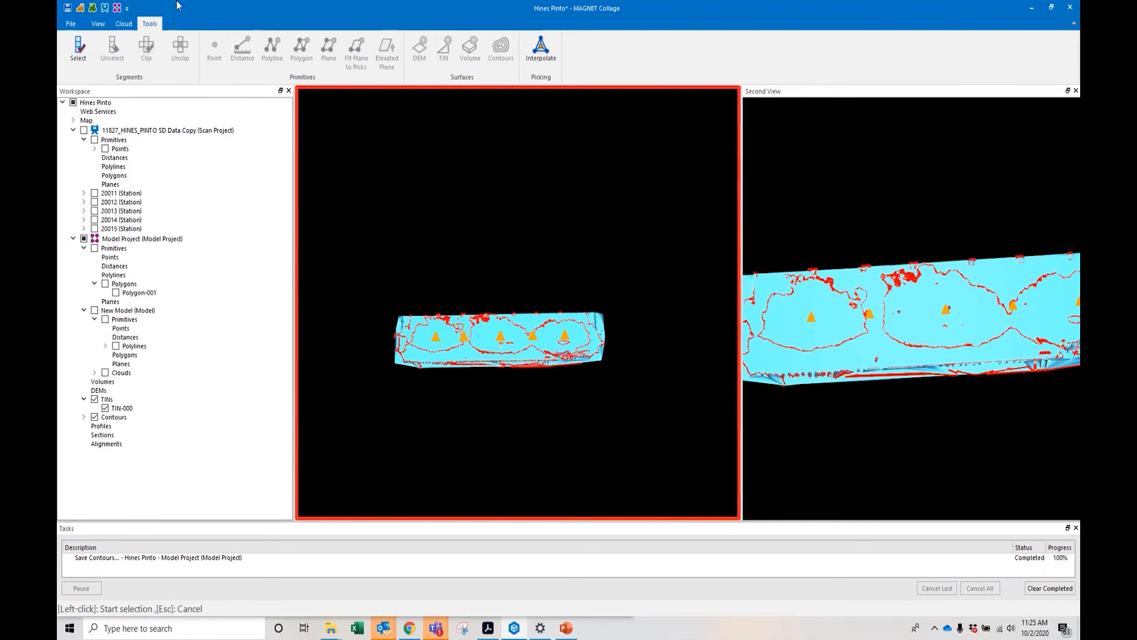
Swap the main view with the second view and hide the TINs, leaving the contours displayed
left_click(97, 23)
left_click(73, 52)
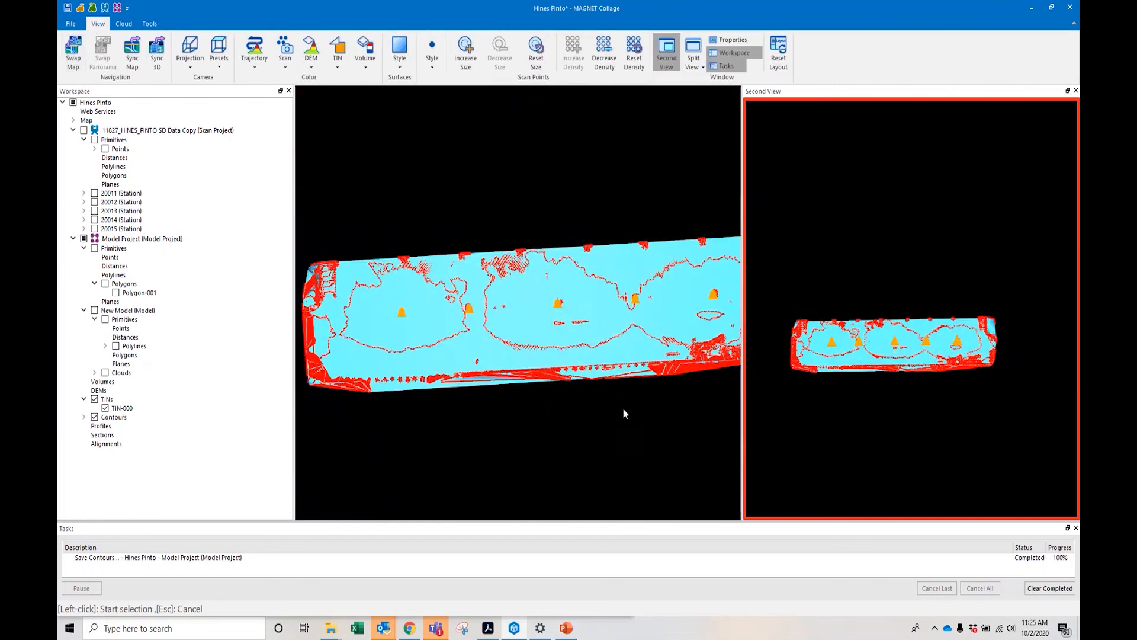
left_click(535, 315)
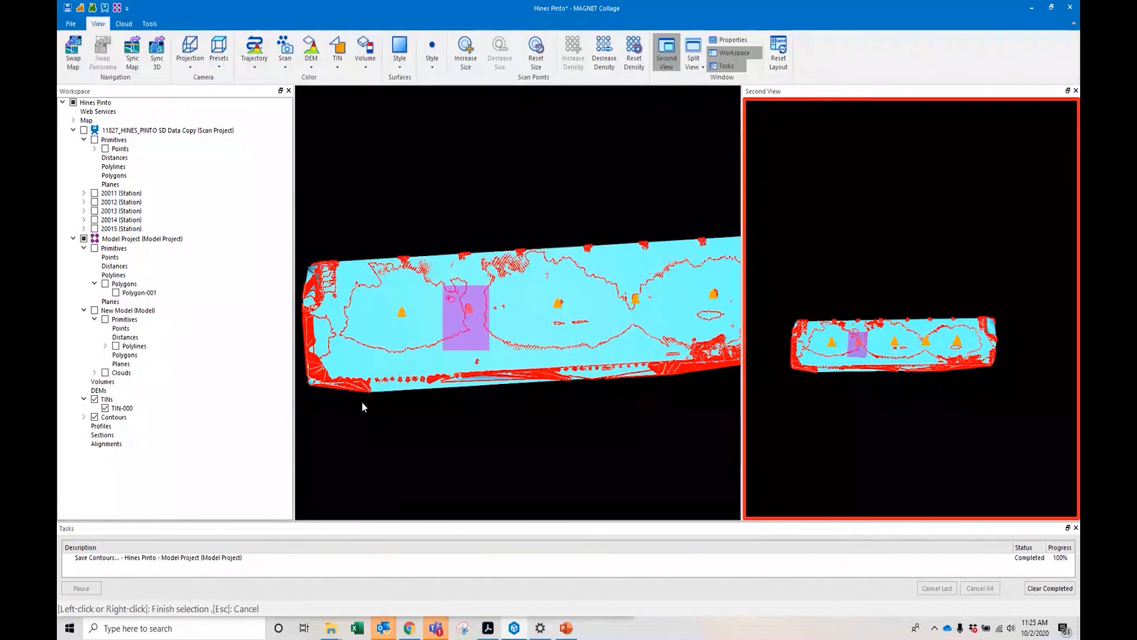
key("Escape")
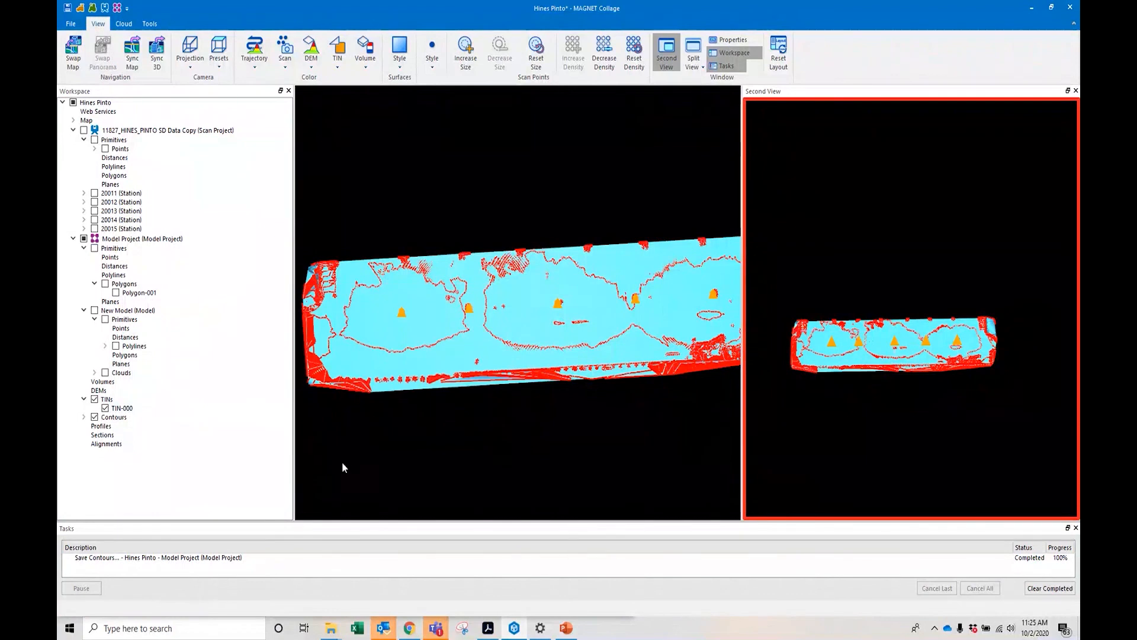
left_click(95, 400)
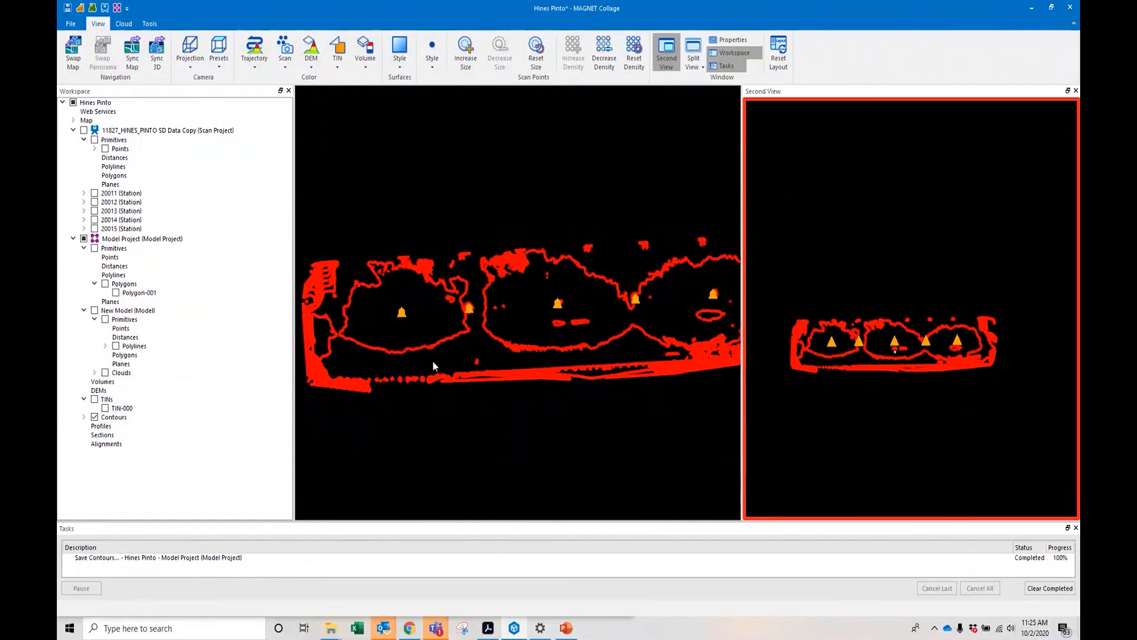
Examine the extracted contour lines up close around the scan stations and along the site's edges
scroll(436, 362, "up", 5)
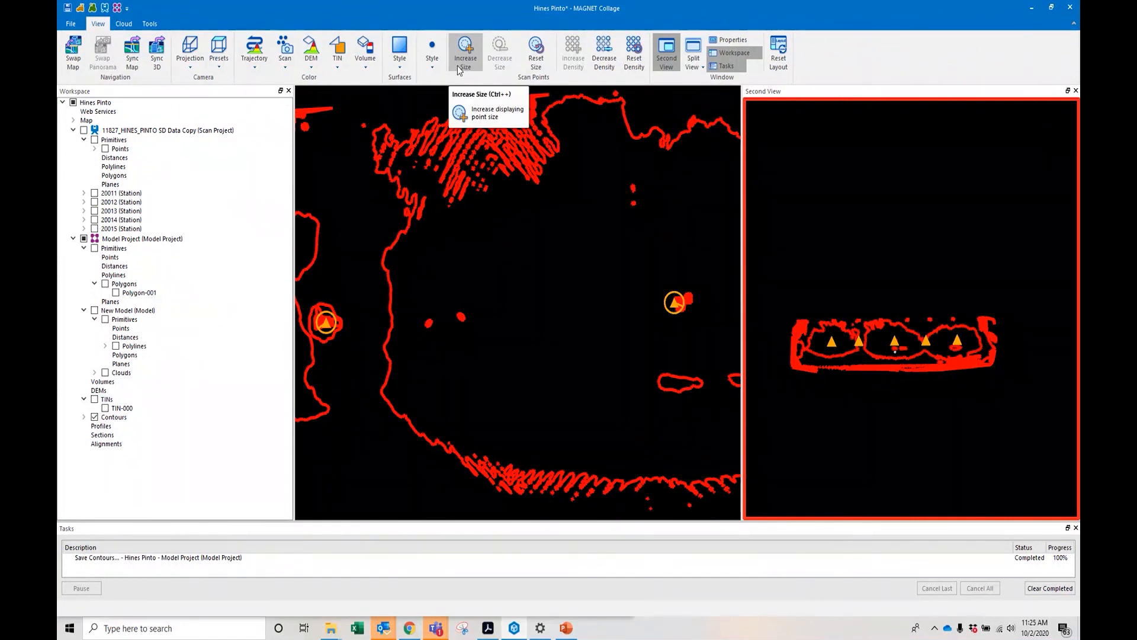
left_click_drag(532, 333, 617, 320)
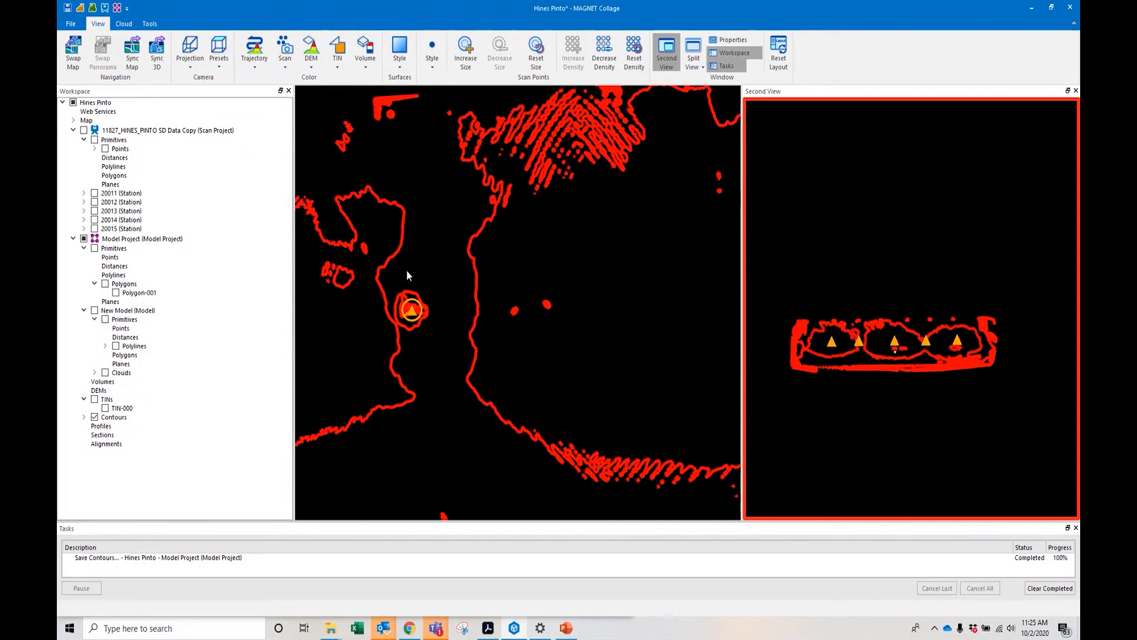
scroll(413, 324, "up", 1)
scroll(474, 320, "down", 3)
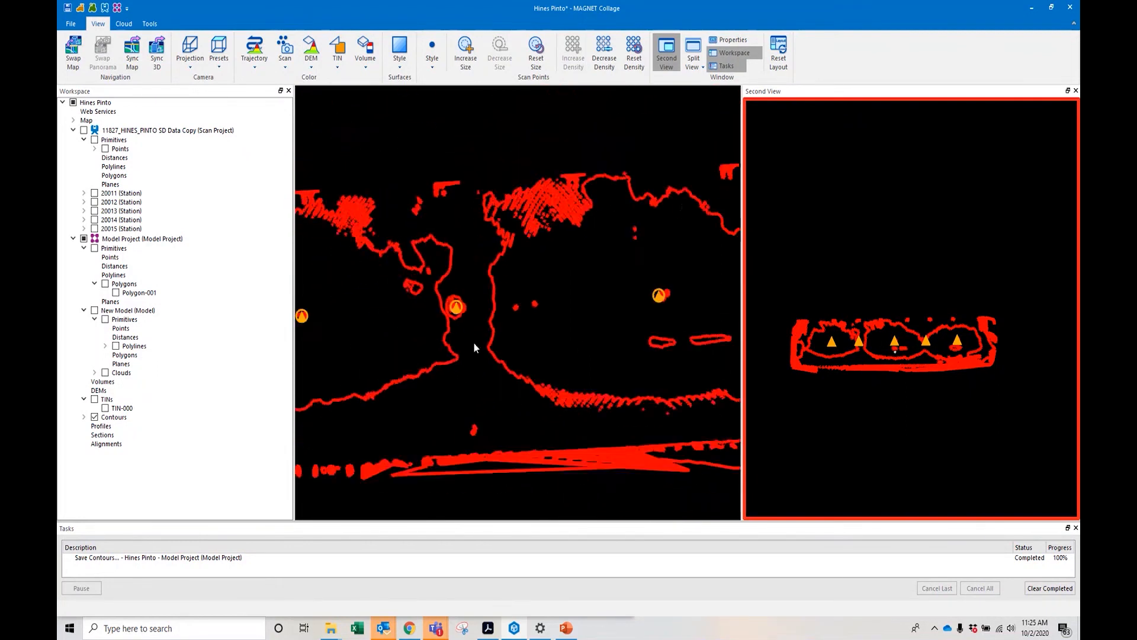
middle_click_drag(457, 349, 573, 343)
scroll(537, 351, "down", 2)
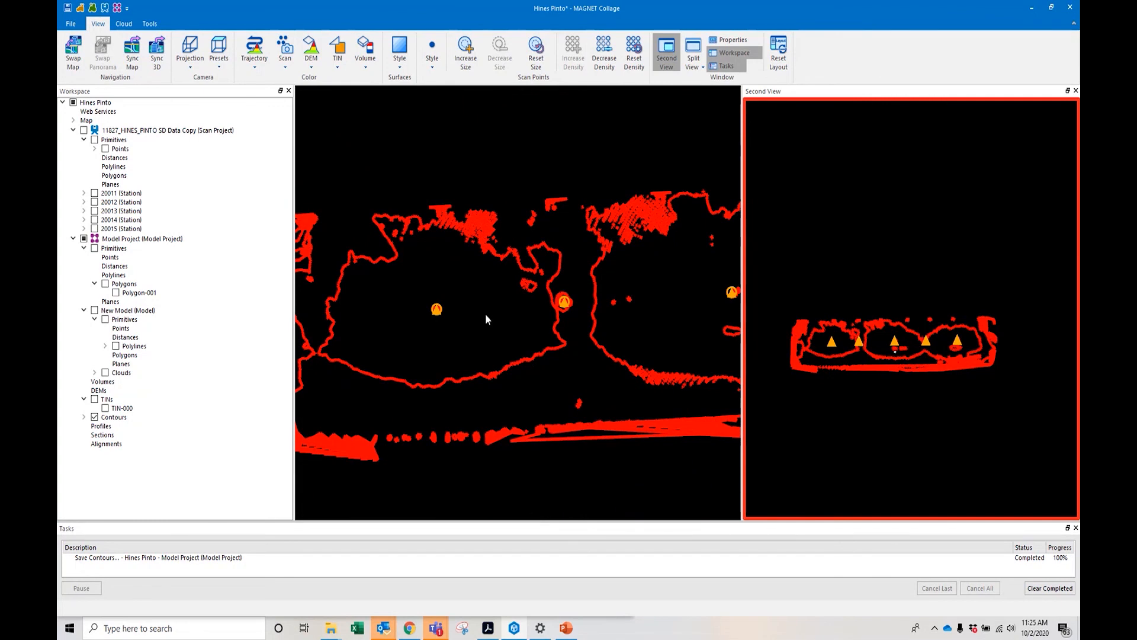
scroll(509, 337, "down", 1)
middle_click_drag(636, 346, 559, 348)
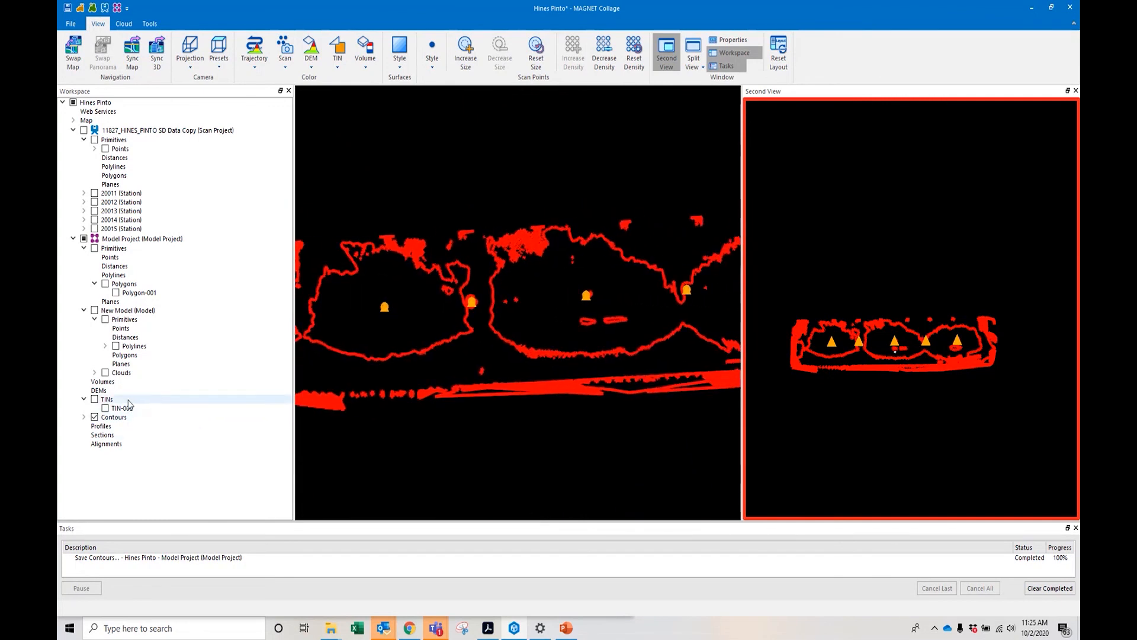
Expand the TIN-000-000 contour set and highlight its individual contours one after another to examine where each elevation runs
left_click(83, 417)
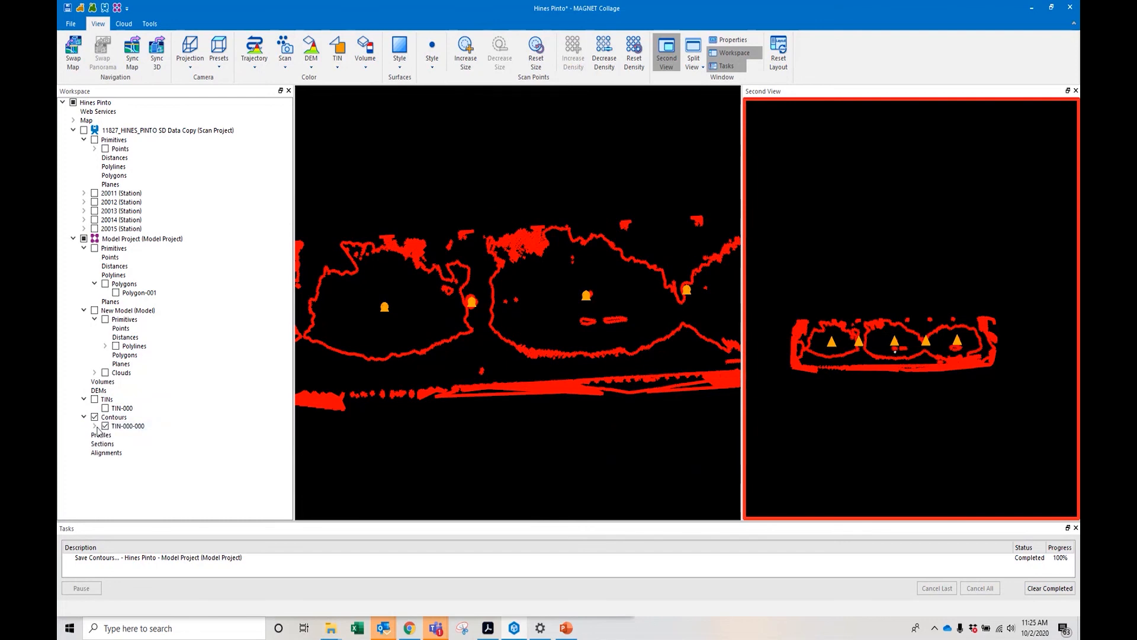
left_click(95, 427)
scroll(148, 439, "down", 3)
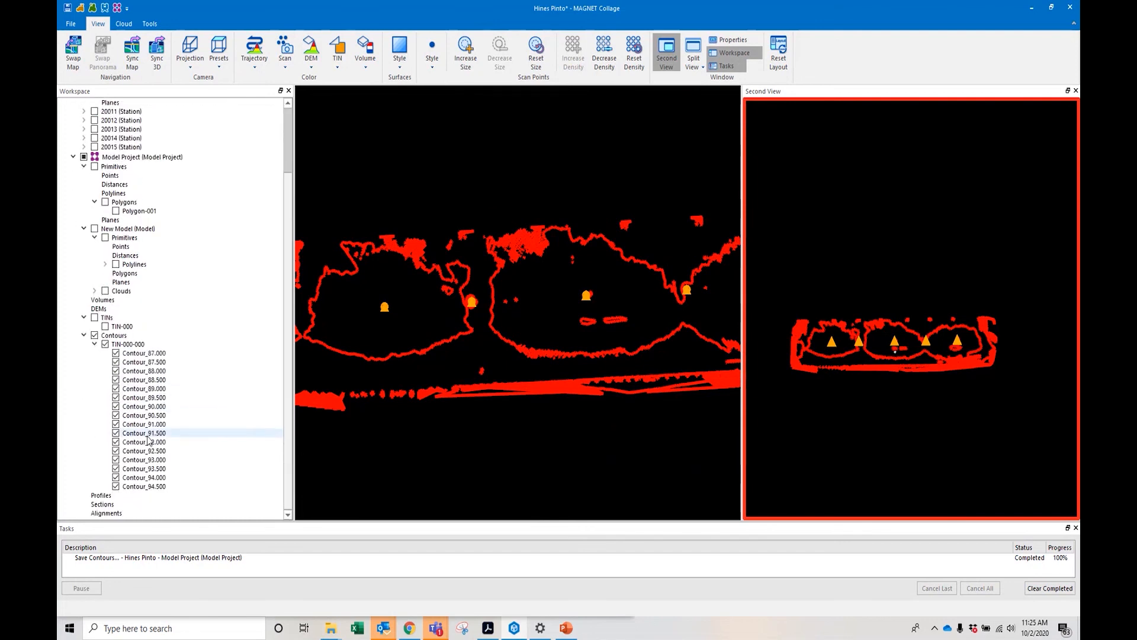
left_click(154, 486)
left_click(153, 477)
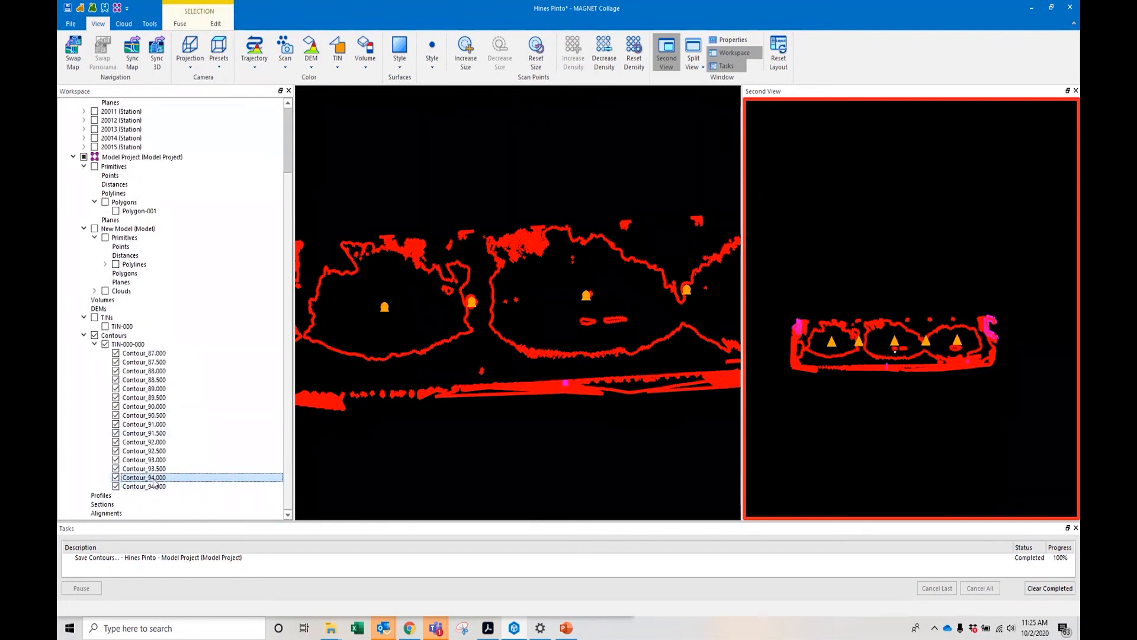
left_click(153, 468)
left_click(152, 459)
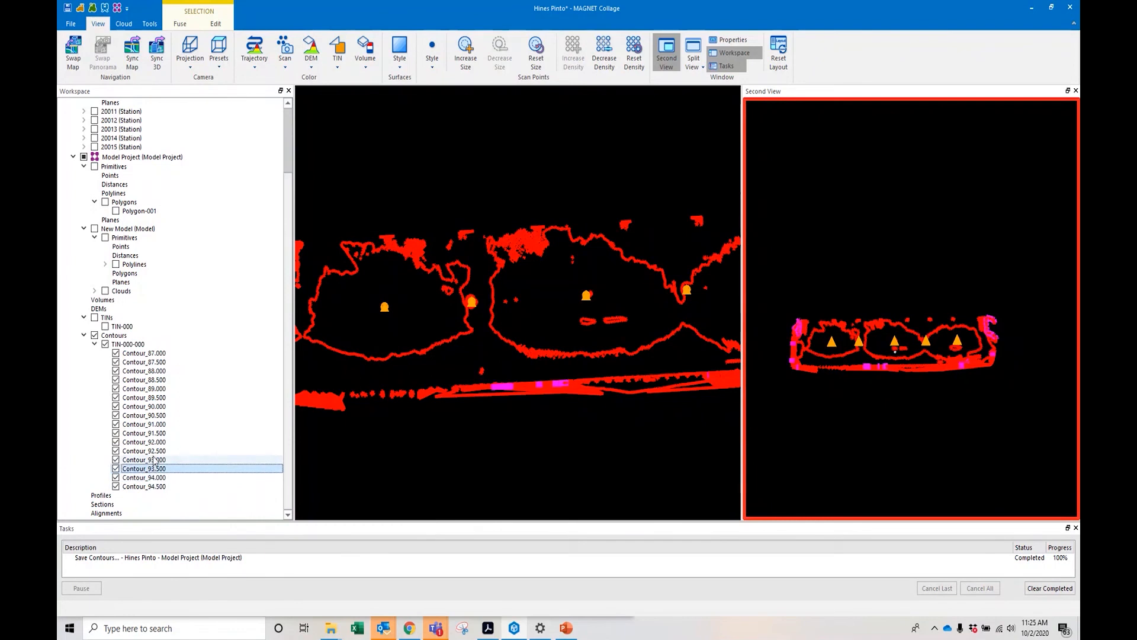
left_click(153, 450)
left_click(153, 442)
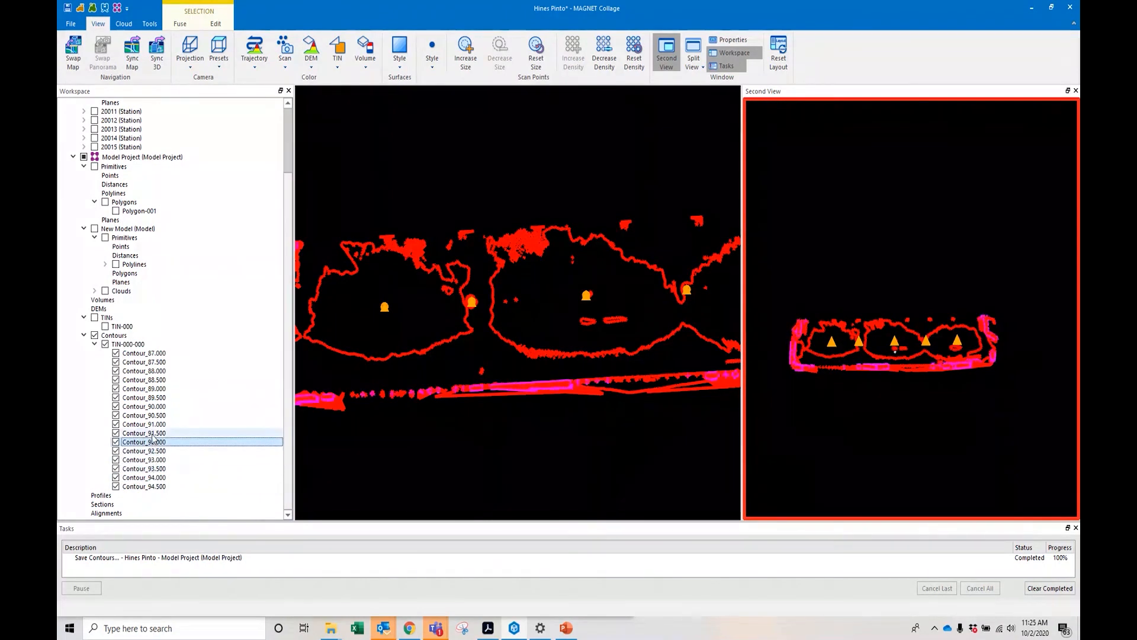
left_click(153, 433)
left_click(153, 424)
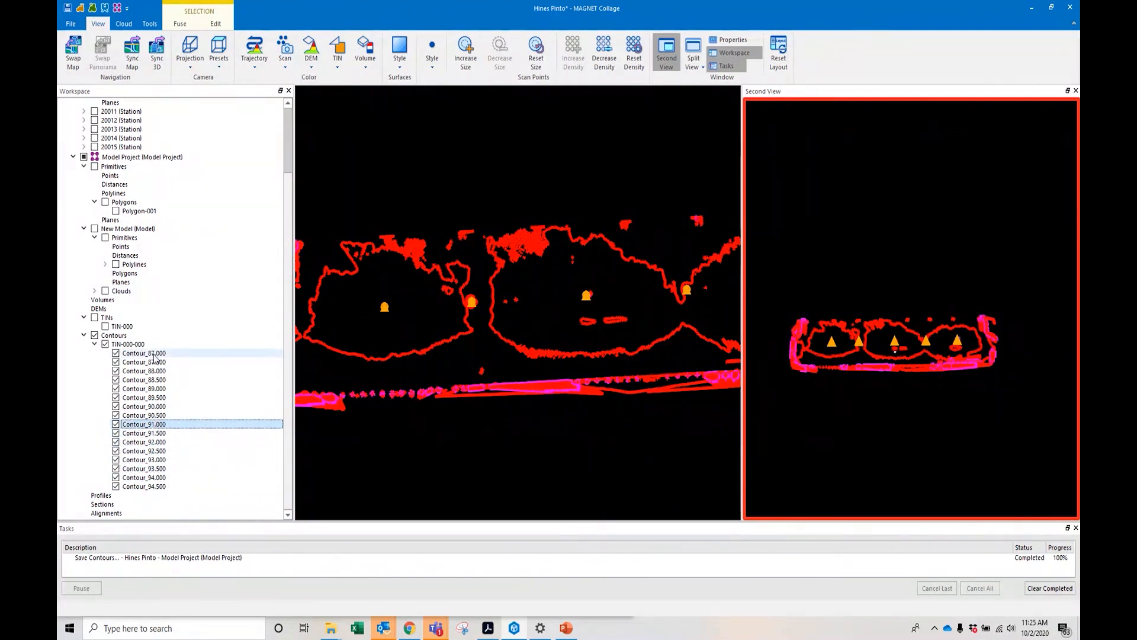
left_click(152, 370)
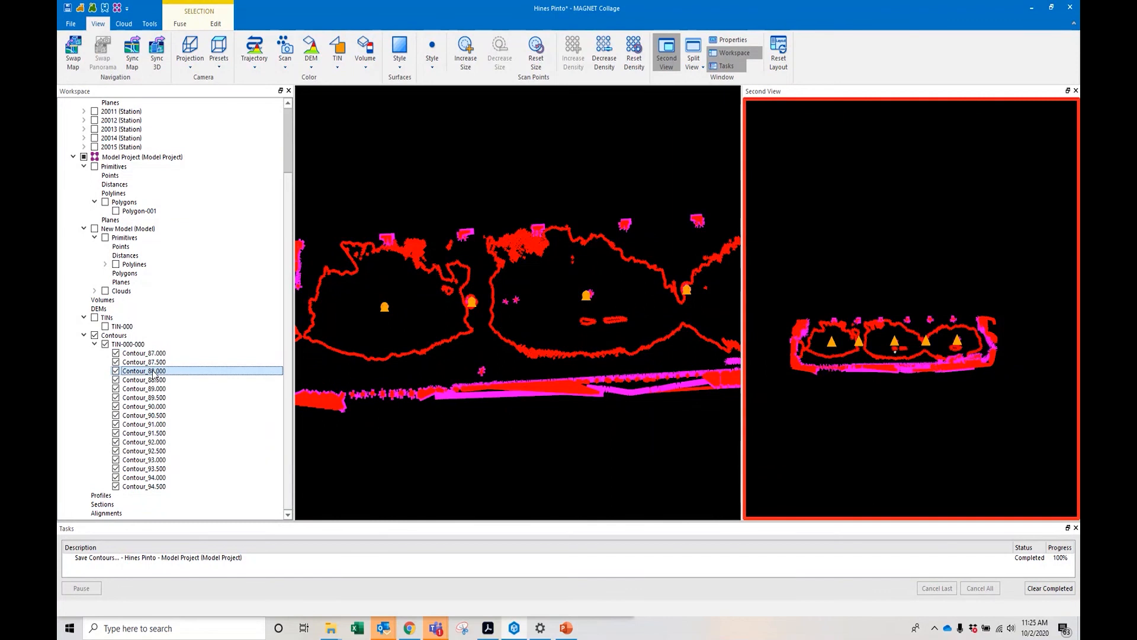
left_click(155, 362)
left_click(155, 372)
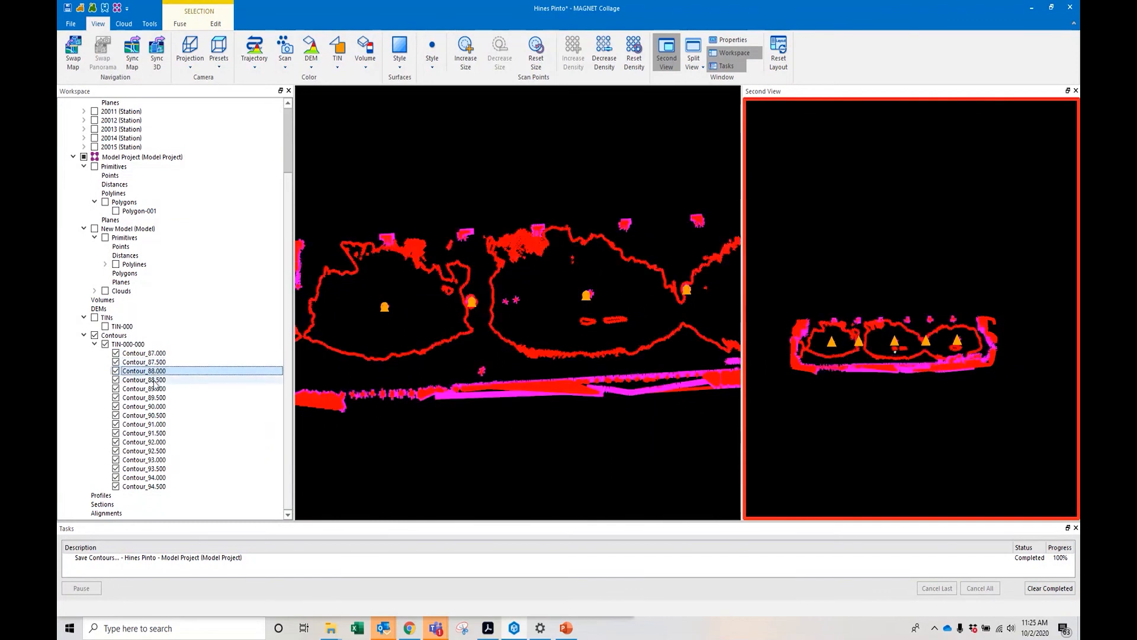
Collapse the TIN-000-000 contour list in the workspace tree and clear the selection
right_click(119, 346)
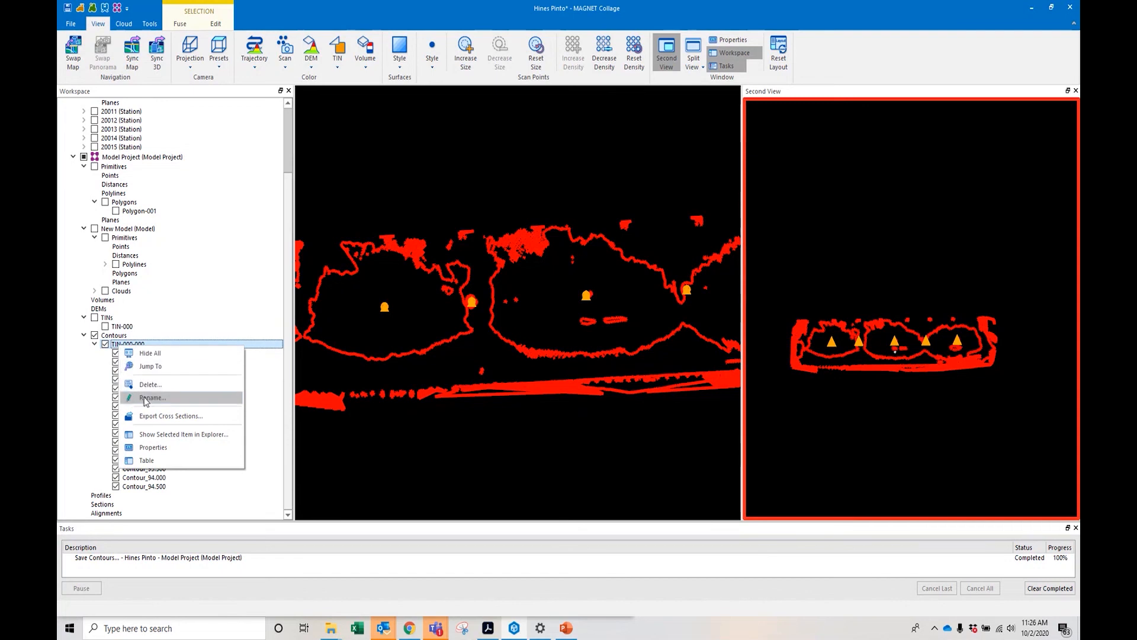
key("Escape")
right_click(121, 335)
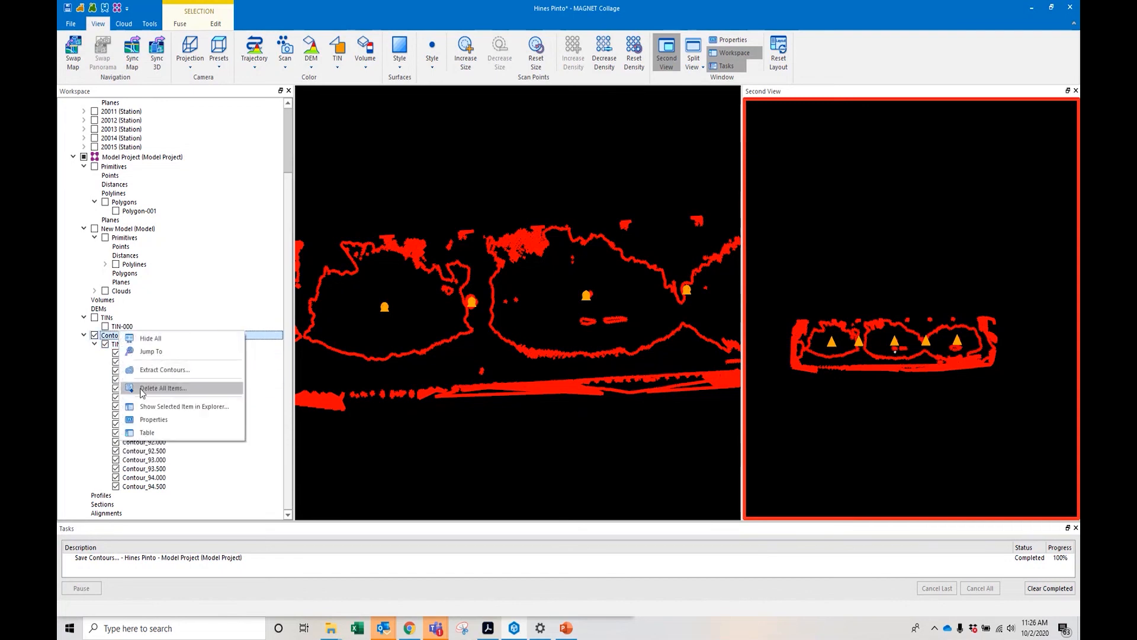
left_click(89, 406)
left_click(95, 344)
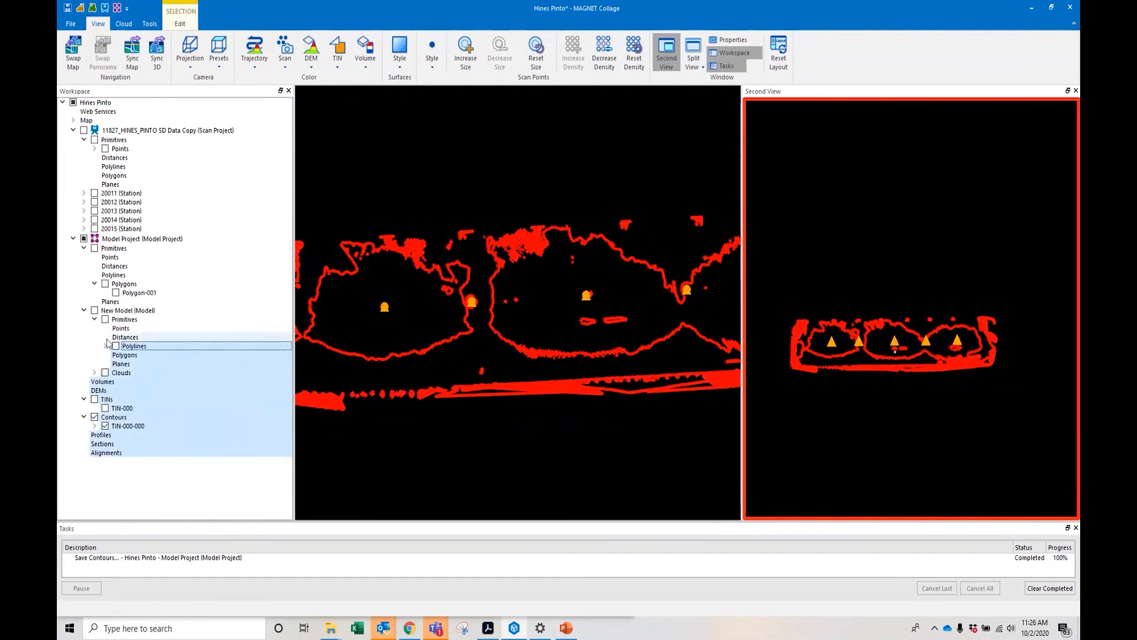
left_click(126, 492)
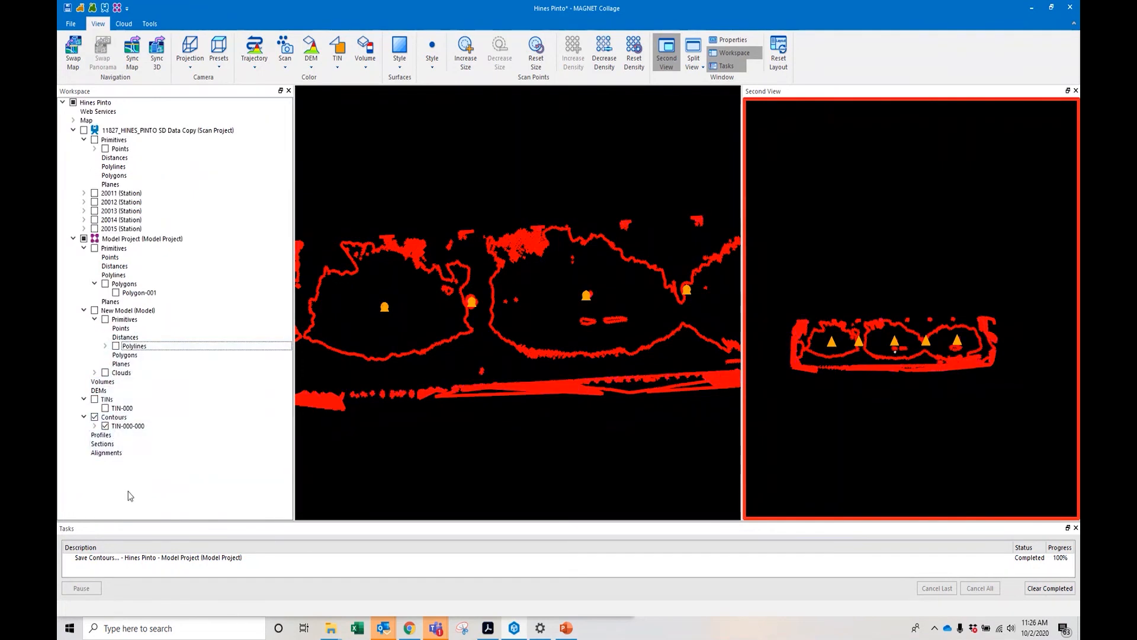
Start a cross-section export of TIN-000-000 and browse to Documents > GTL Demos > 11827_HINES_PINTO SD Data Copy > Model Project for the file
right_click(128, 428)
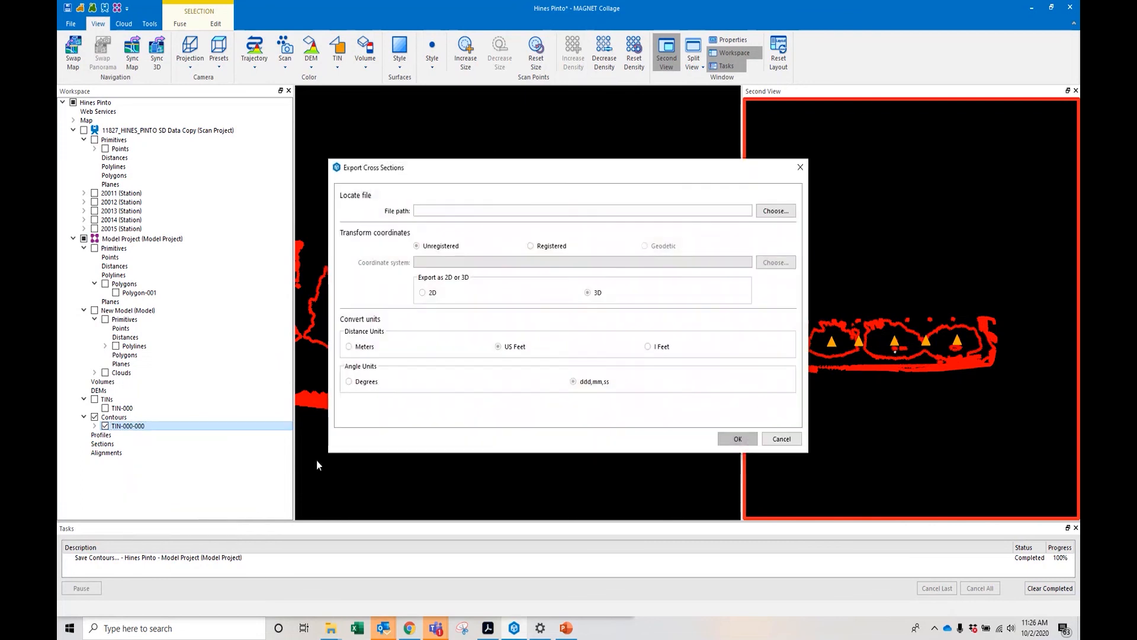
left_click(778, 214)
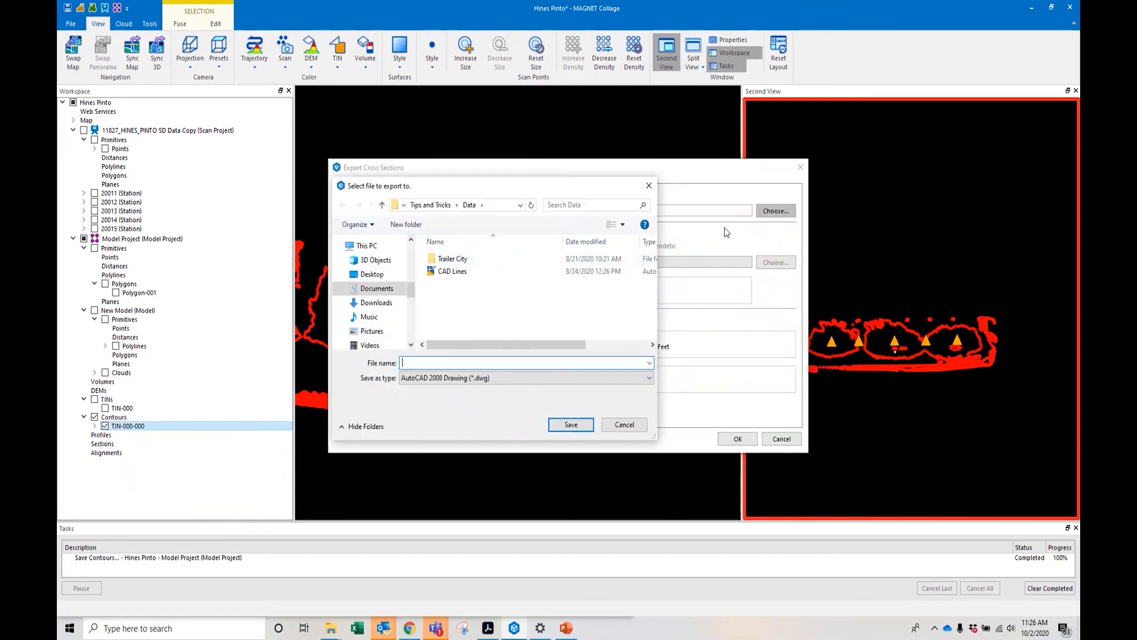
left_click(377, 288)
scroll(445, 317, "down", 1)
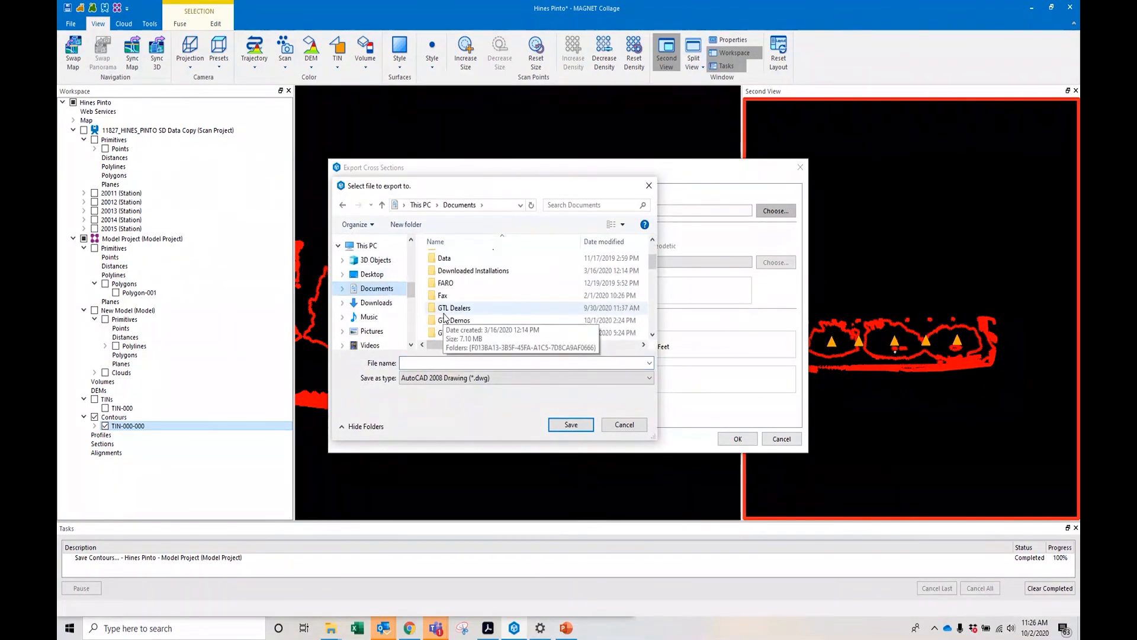
double_click(446, 318)
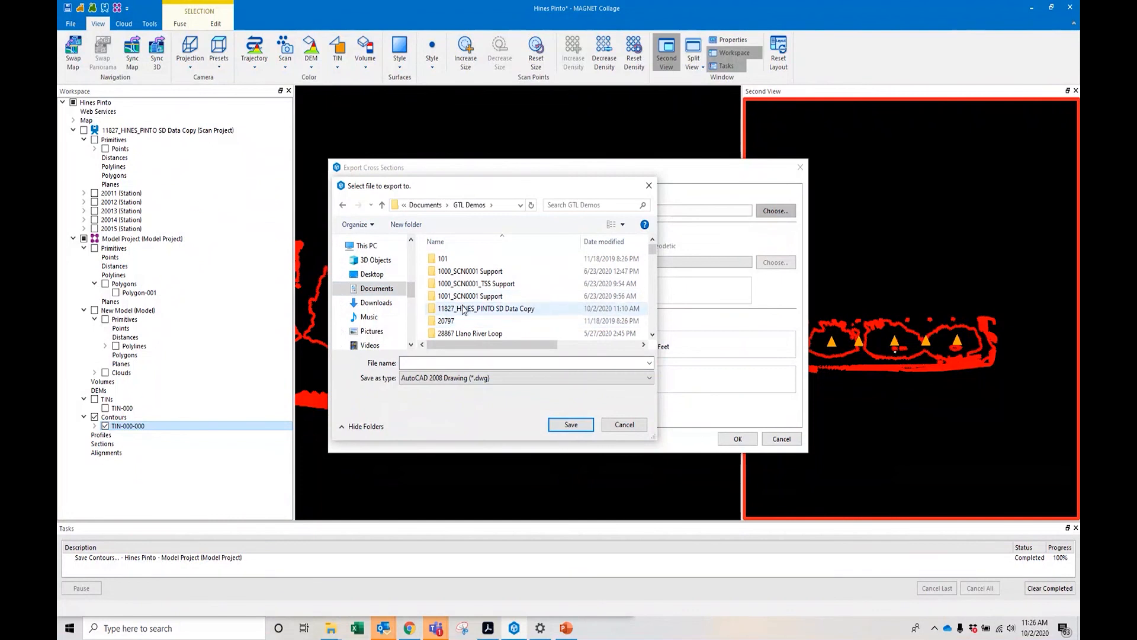
double_click(462, 308)
right_click(459, 297)
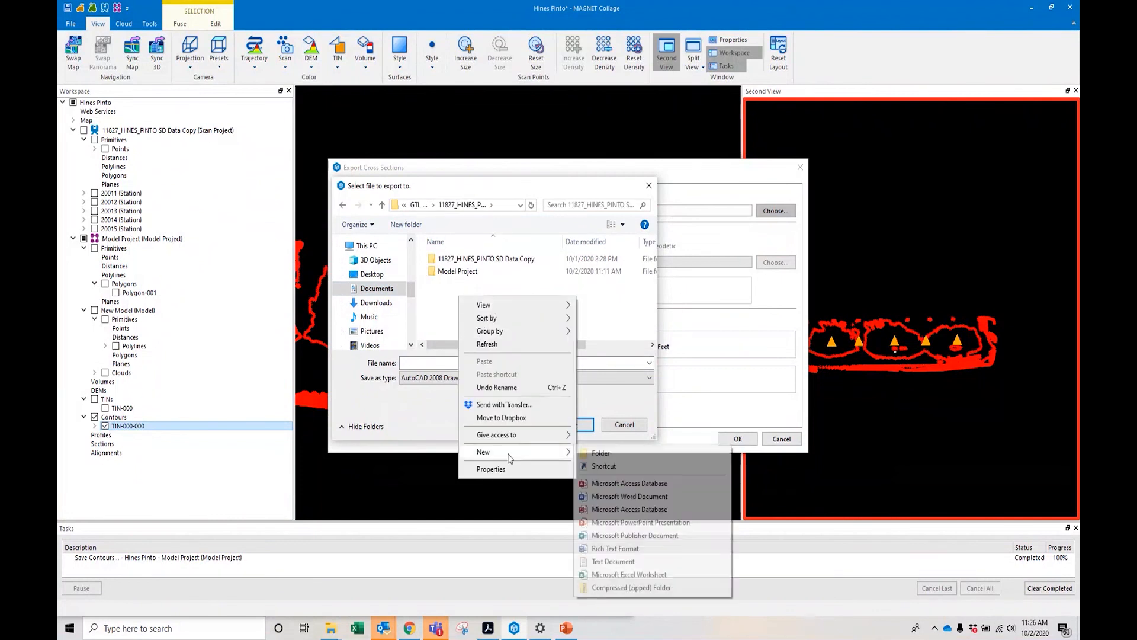
left_click(449, 274)
double_click(449, 271)
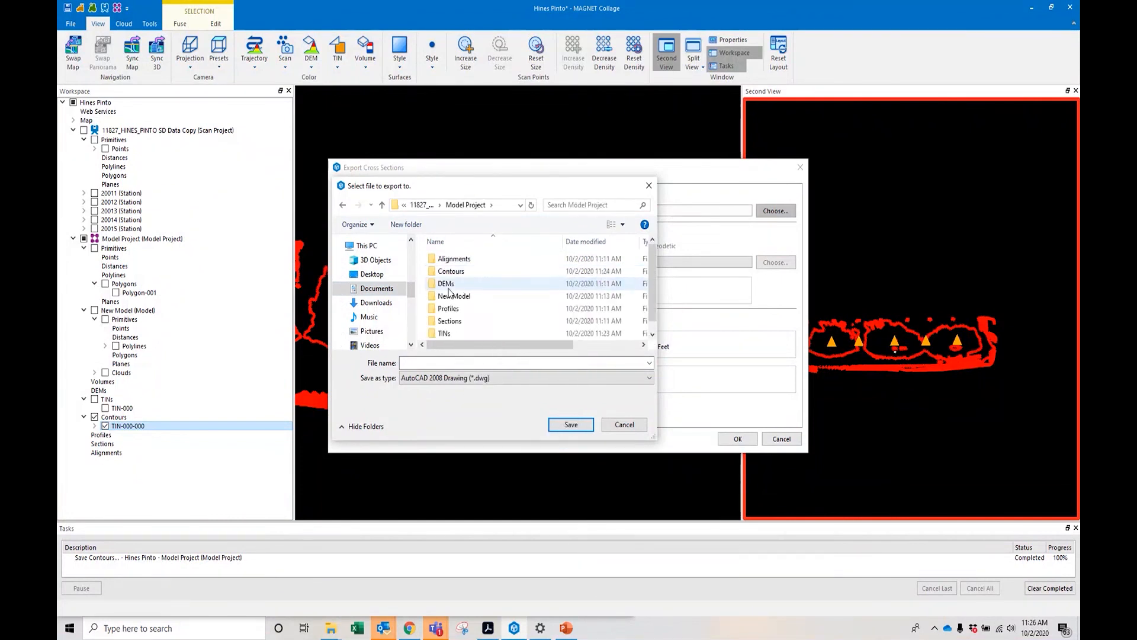
scroll(495, 307, "down", 1)
Create a folder named Export inside the Model Project folder and open it
right_click(488, 342)
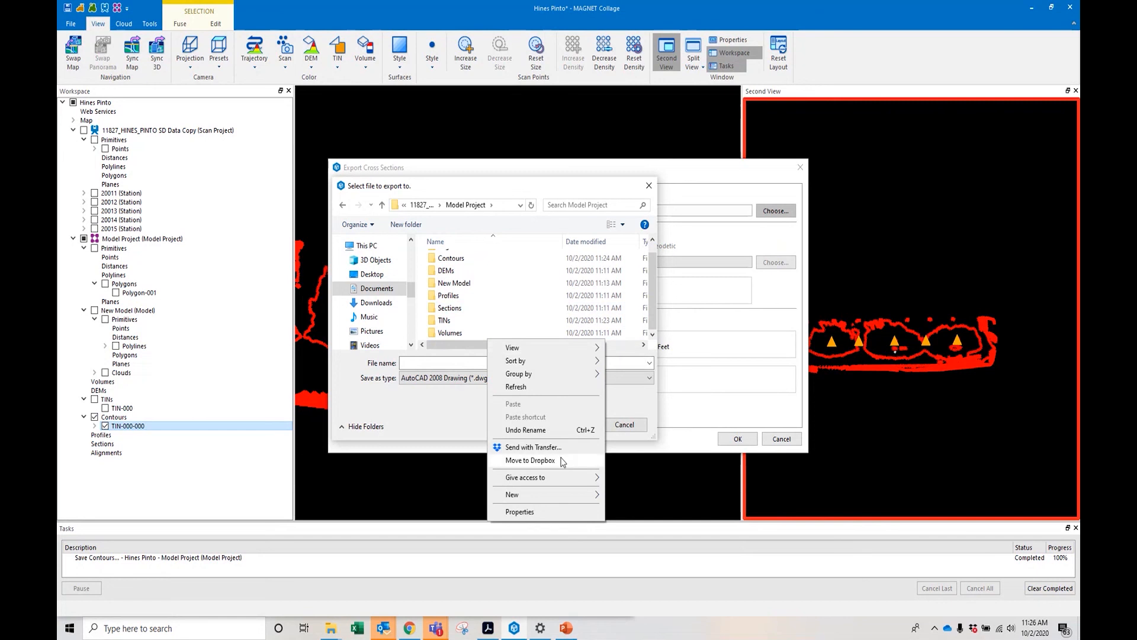
mouse_move(513, 493)
left_click(619, 496)
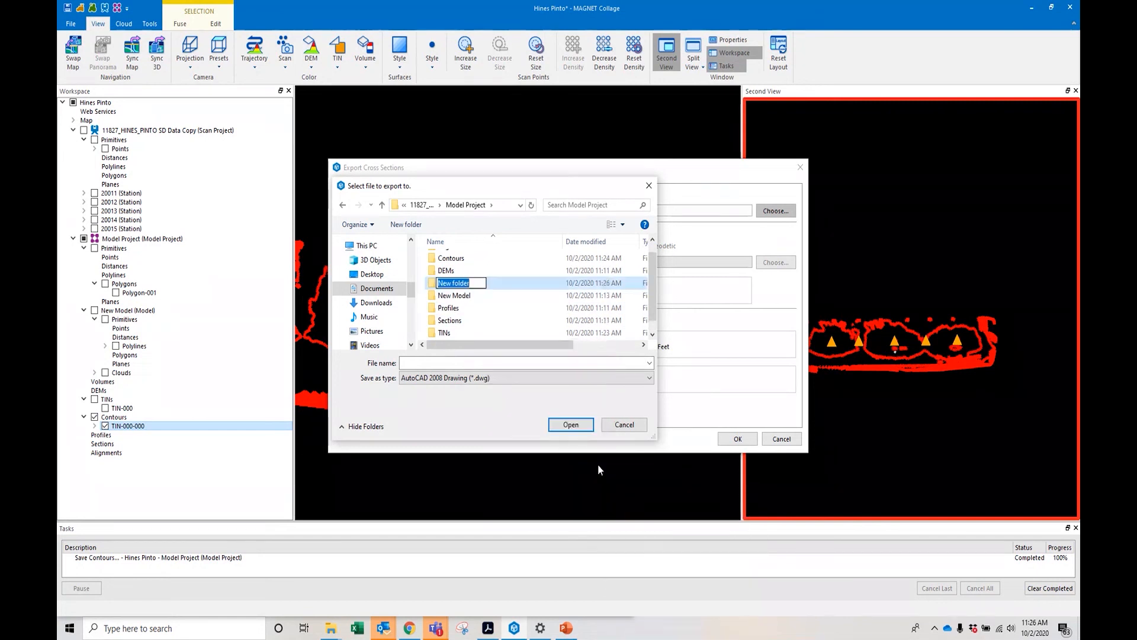
type("Expo")
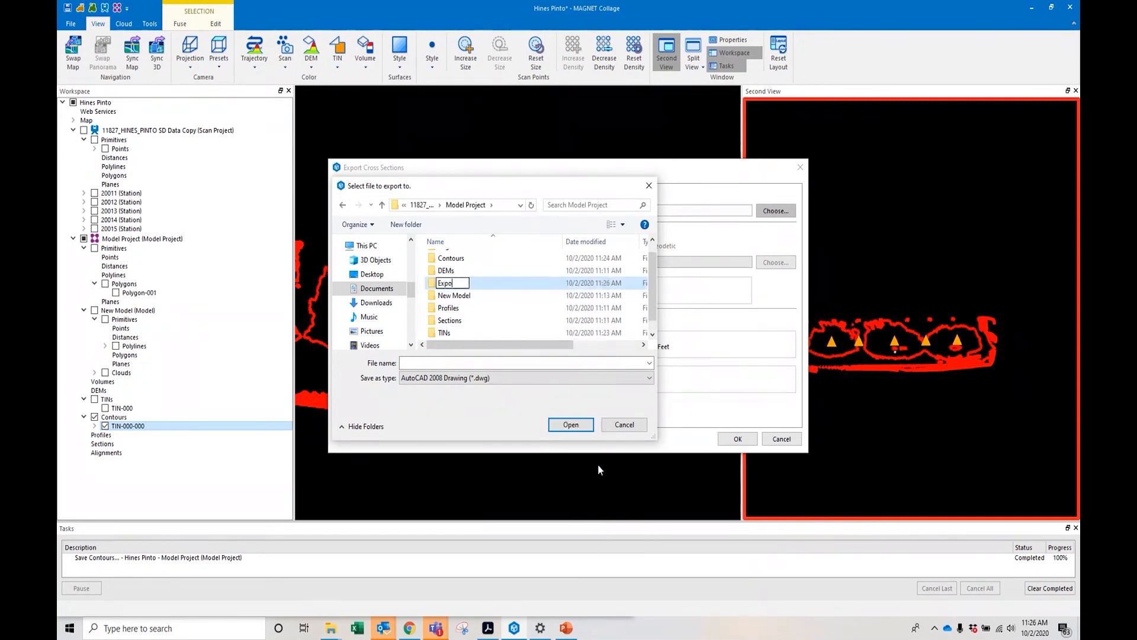
type("rt")
key("Return")
double_click(459, 283)
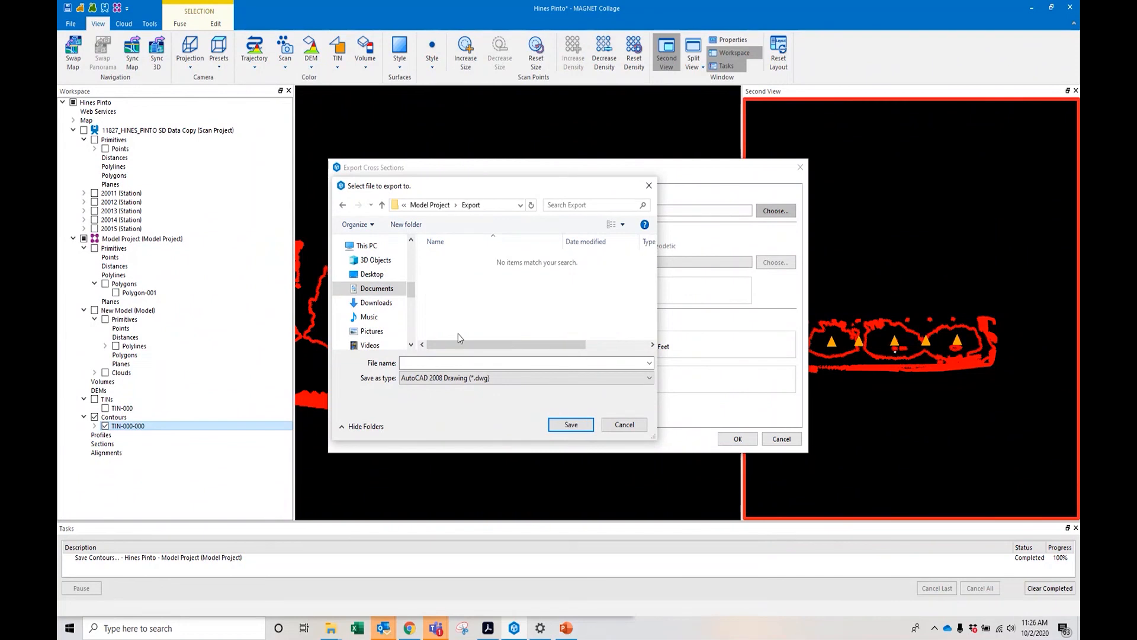
Name the file Contours, choose AutoCAD 2008 Drawing (*.dwg) as its type, and run the export with the preset coordinate and unit options
left_click(477, 363)
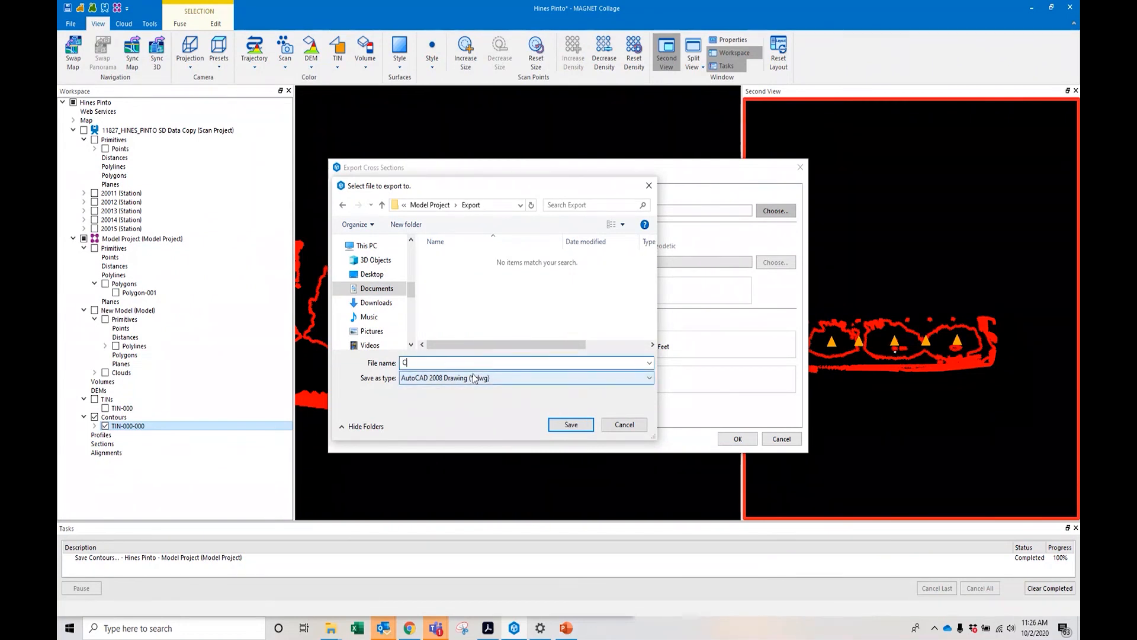
type("Cont")
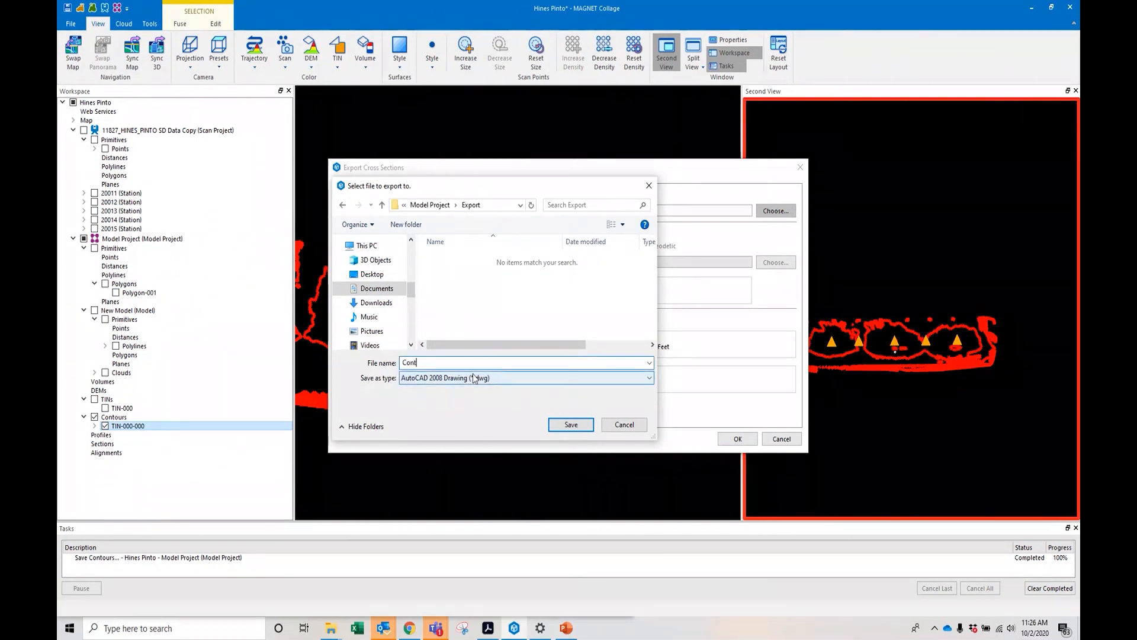
type("ours")
left_click(450, 382)
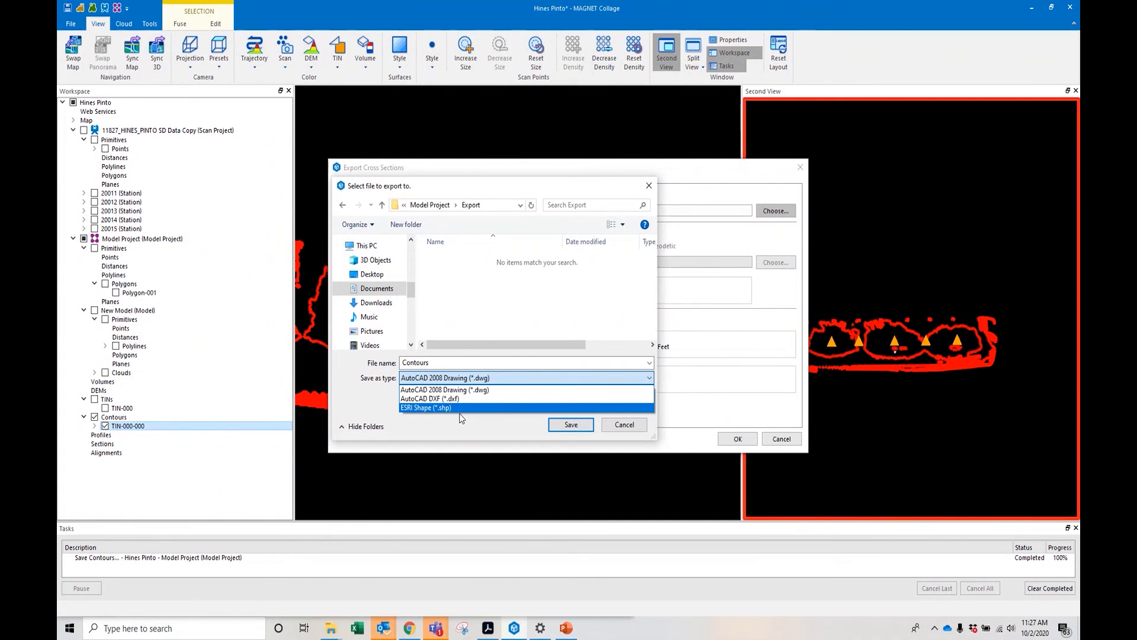
left_click(468, 389)
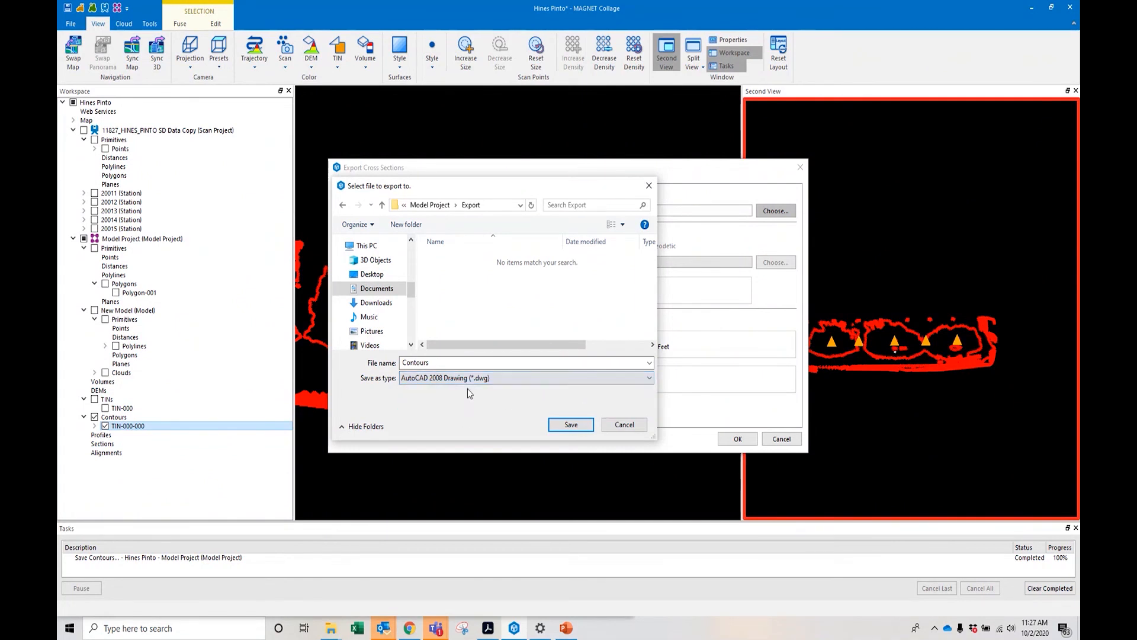
left_click(572, 426)
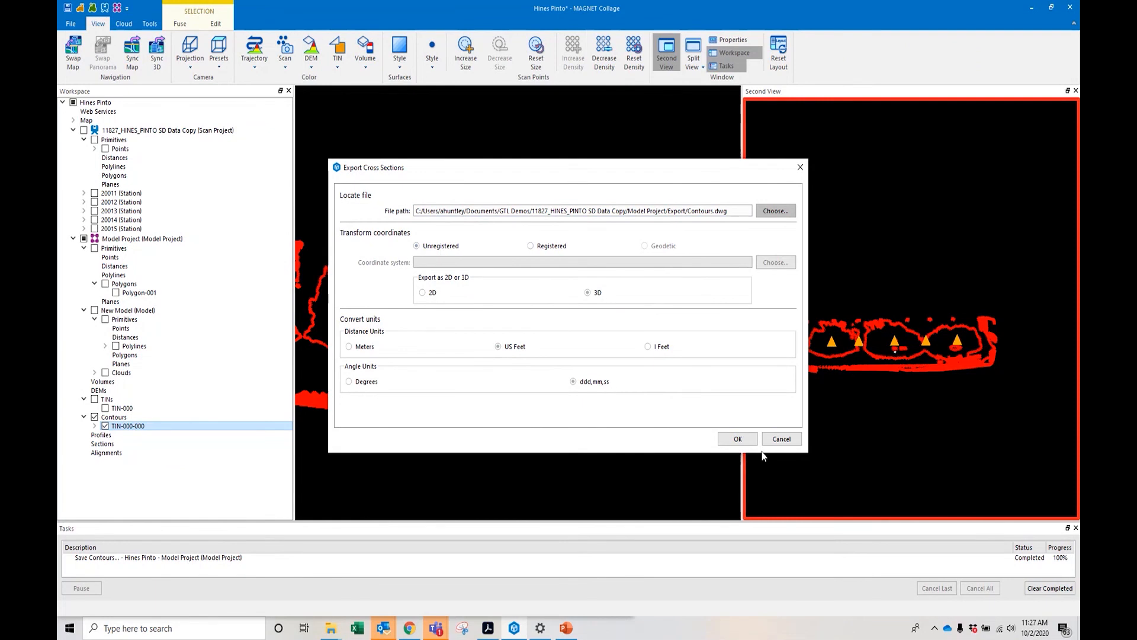
left_click(738, 438)
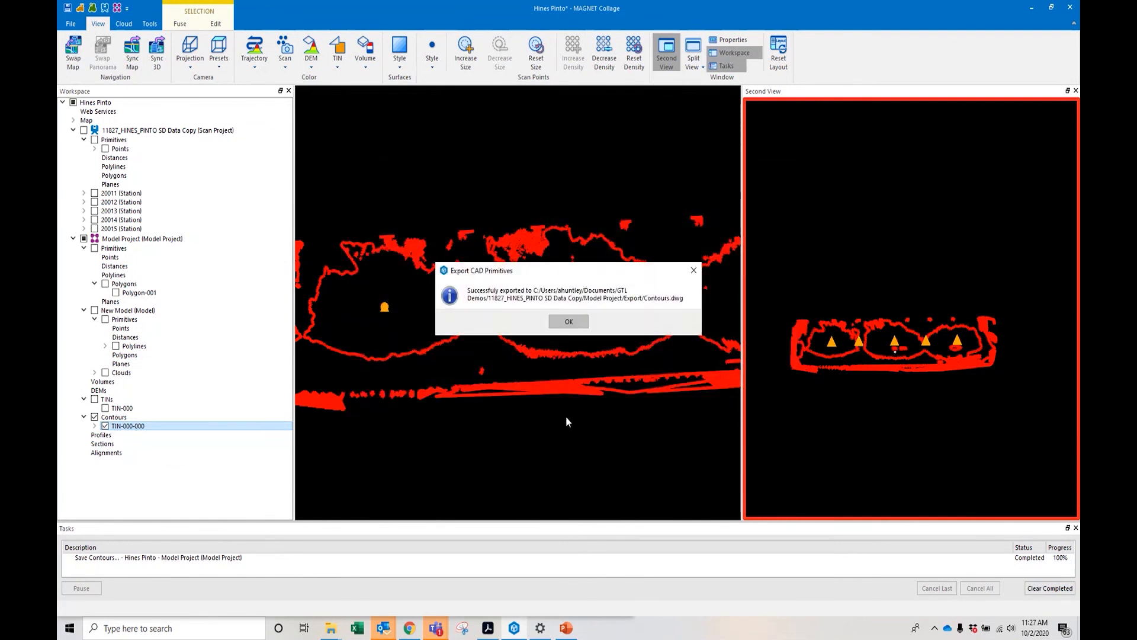
left_click(557, 321)
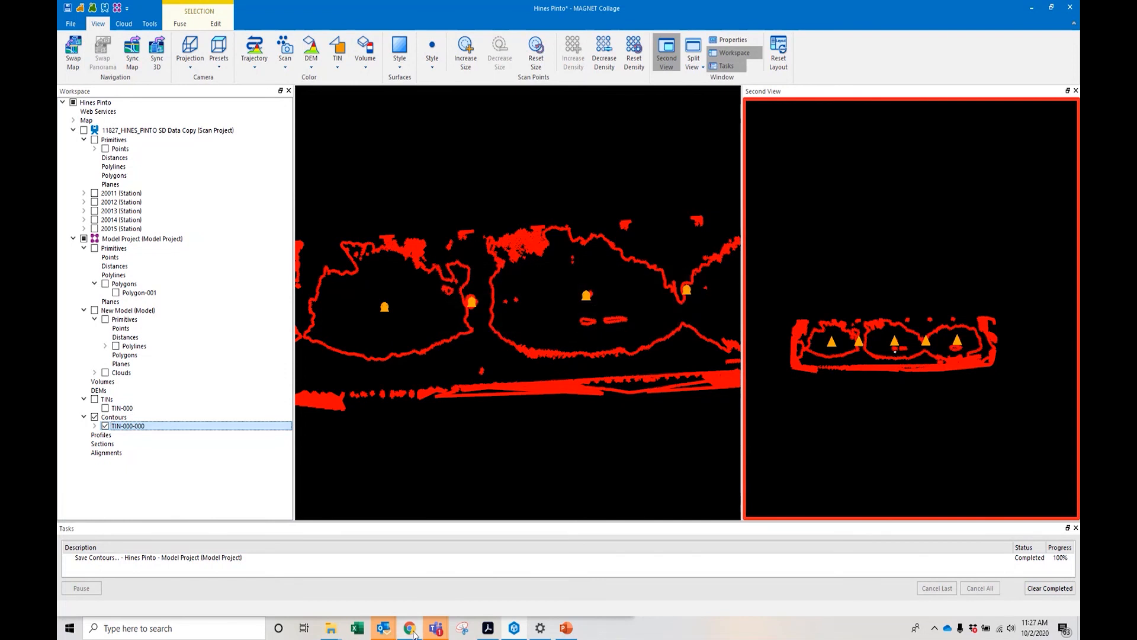
Open the exported Contours drawing from the Model Project's Export folder in AutoCAD and fit all of its linework in the view
mouse_move(331, 629)
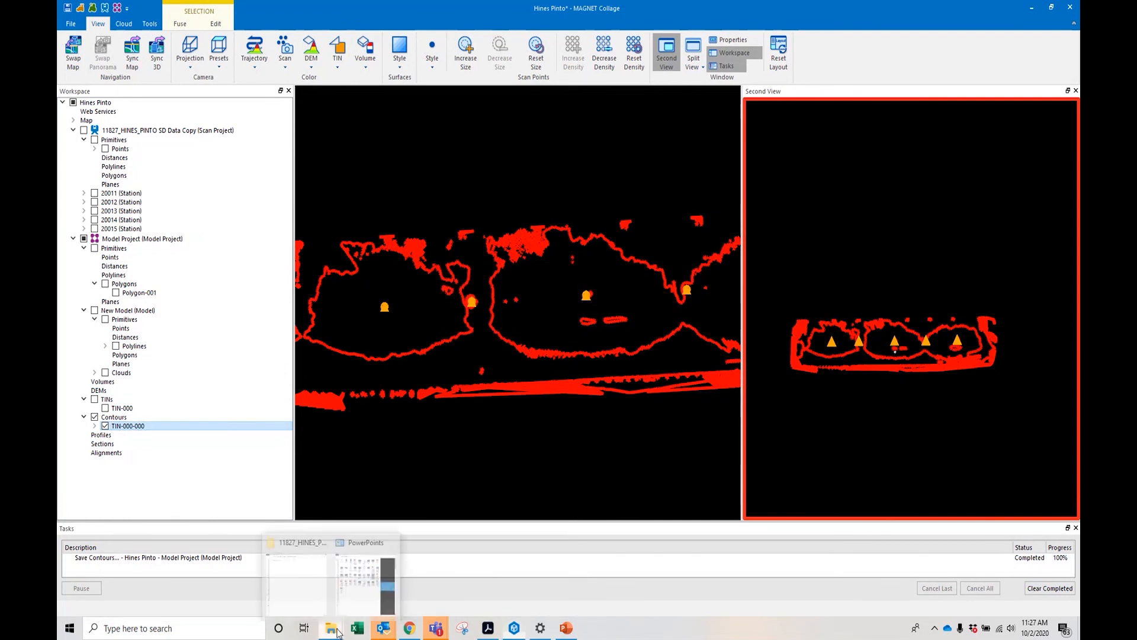
left_click(308, 585)
double_click(129, 94)
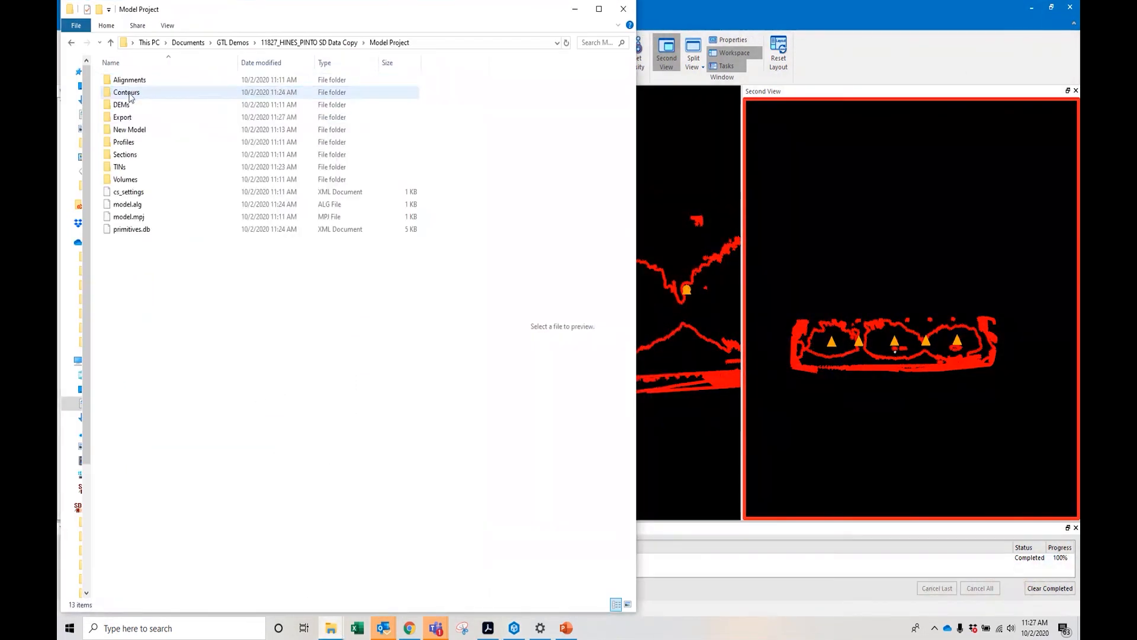
double_click(123, 117)
left_click(130, 84)
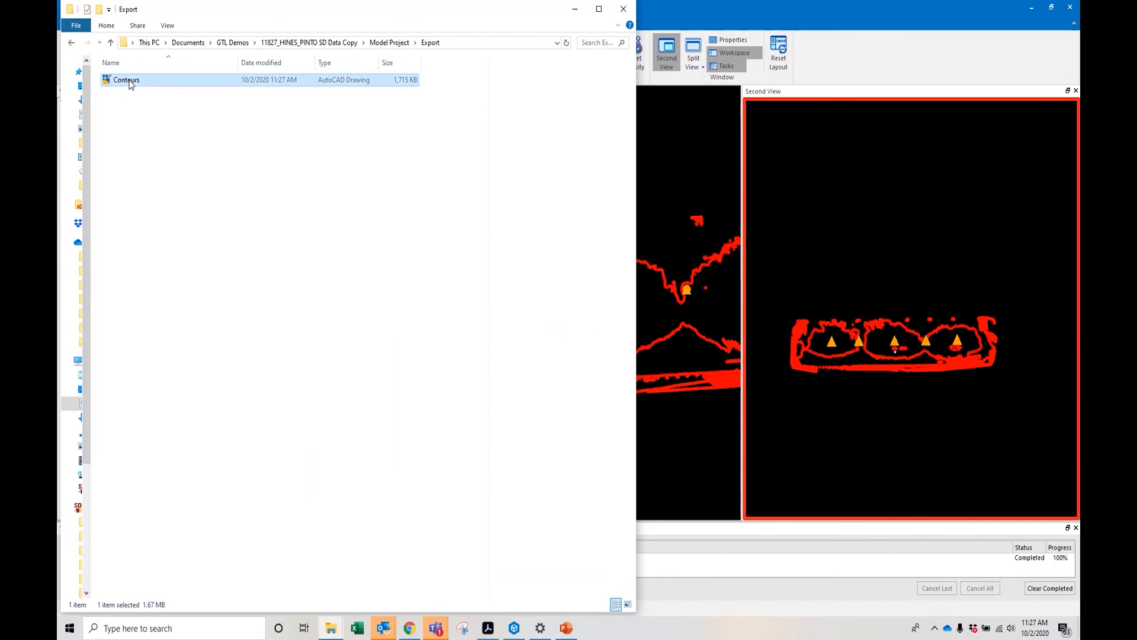
double_click(131, 84)
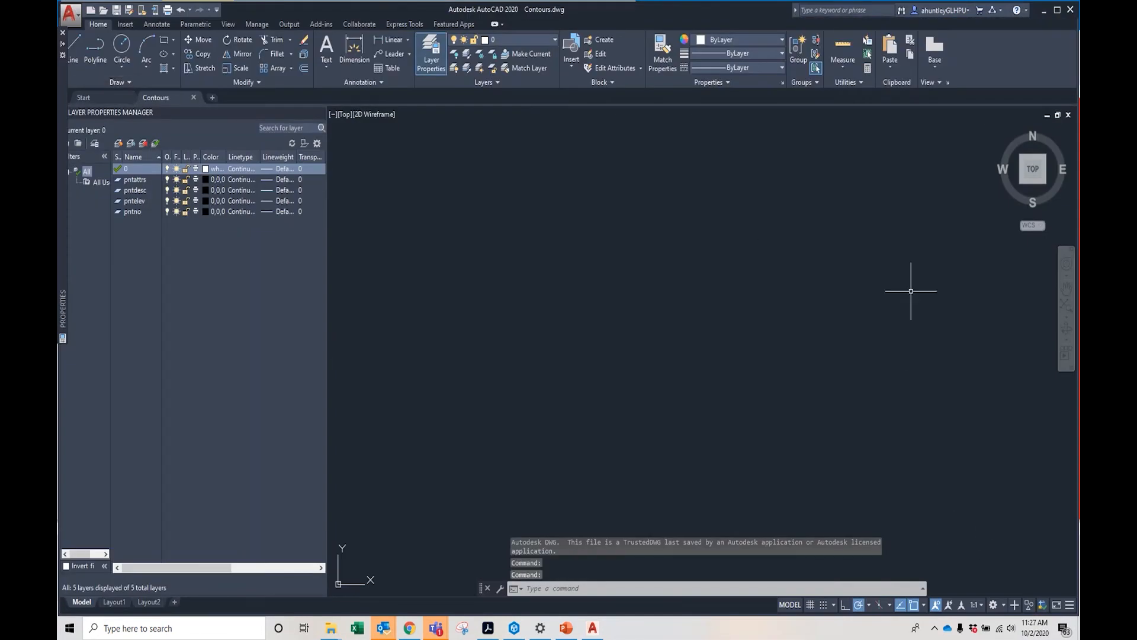
left_click(1066, 305)
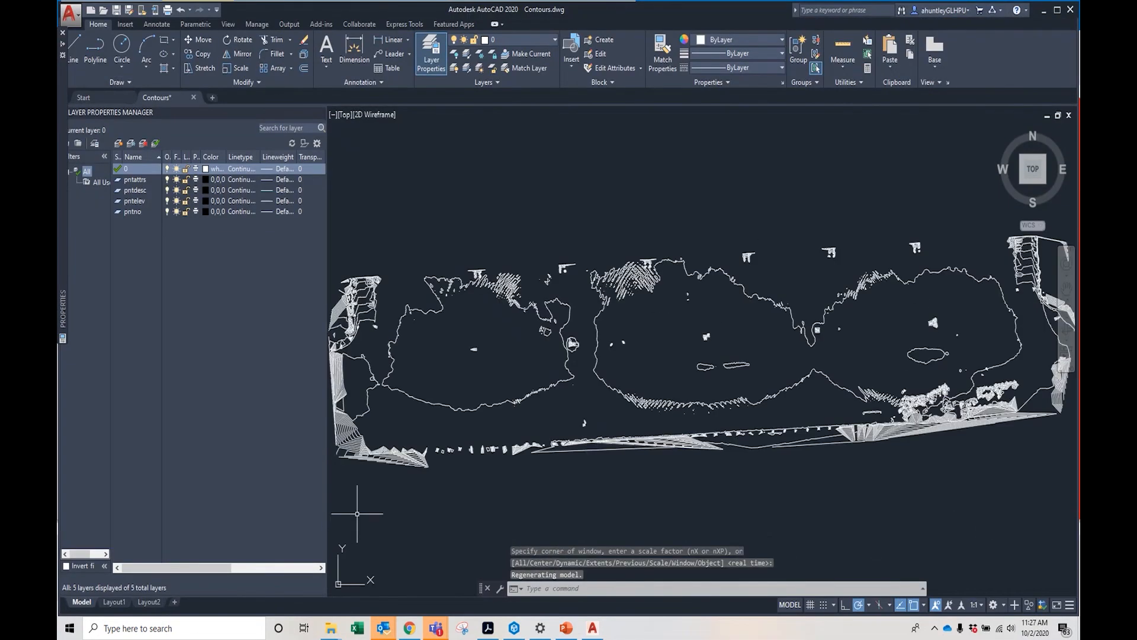
mouse_move(604, 447)
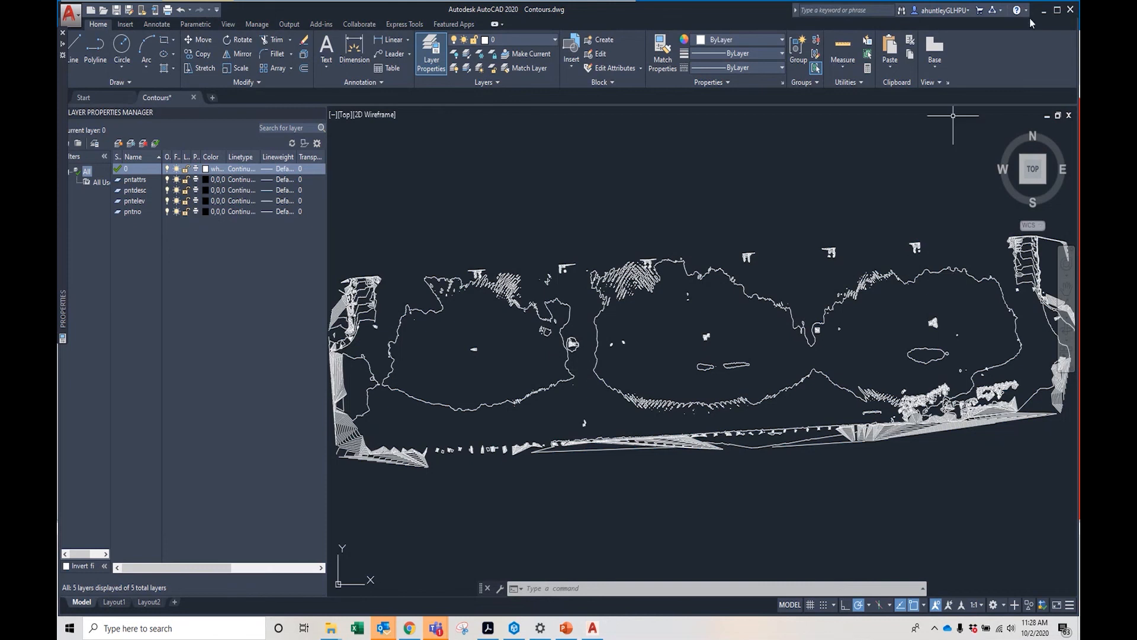
Close AutoCAD without saving the Contours drawing and minimize the Export folder window to return to MAGNET Collage
left_click(1070, 10)
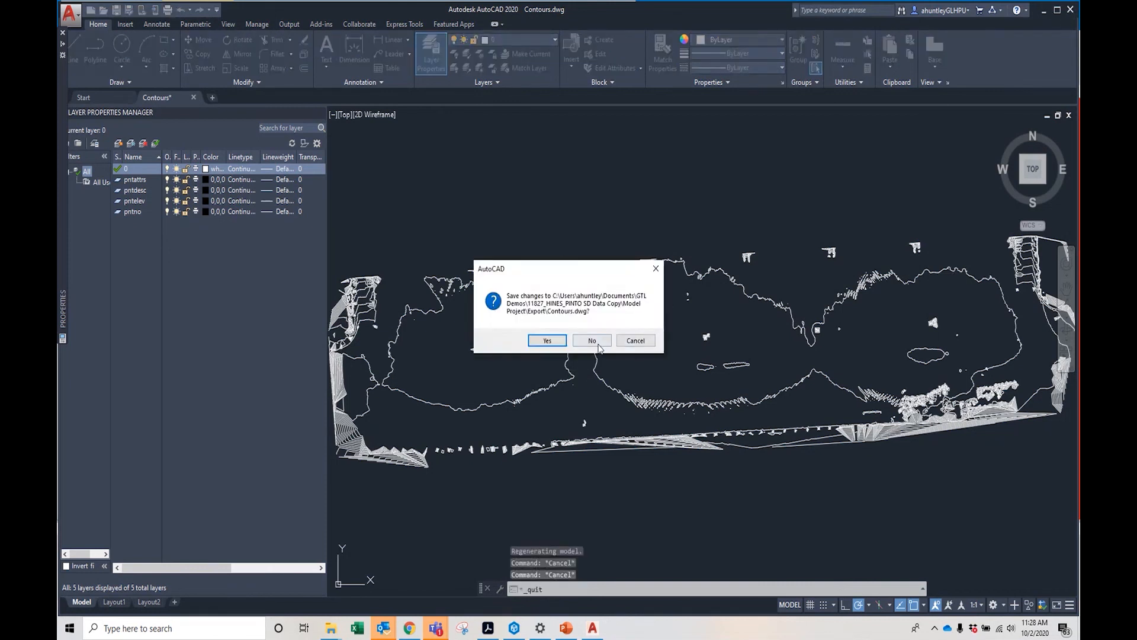
left_click(592, 339)
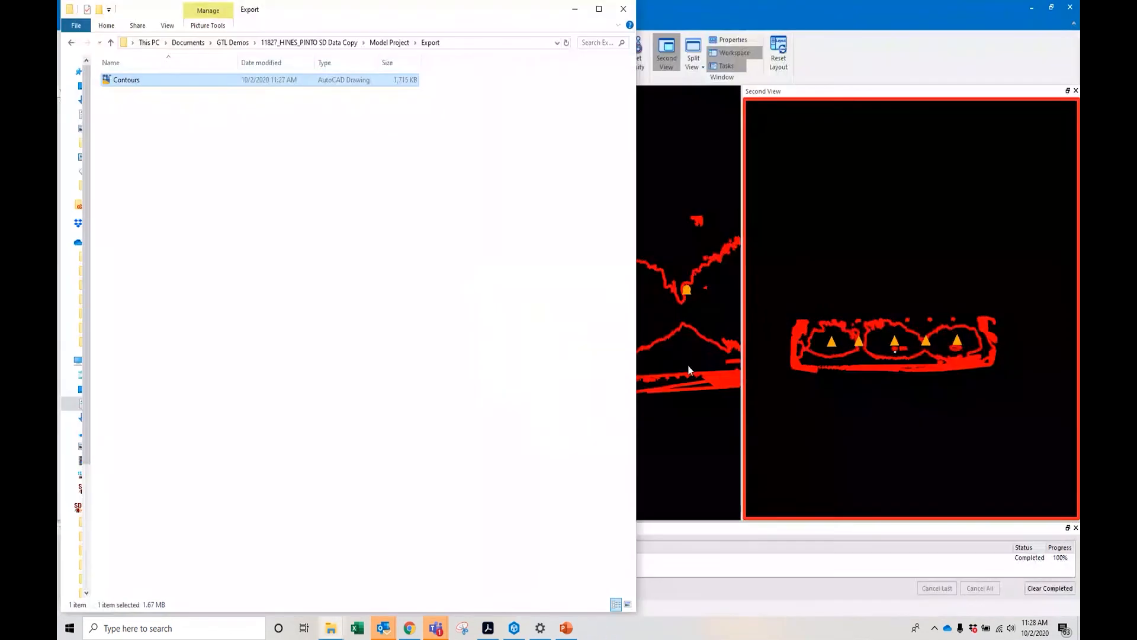
left_click(574, 9)
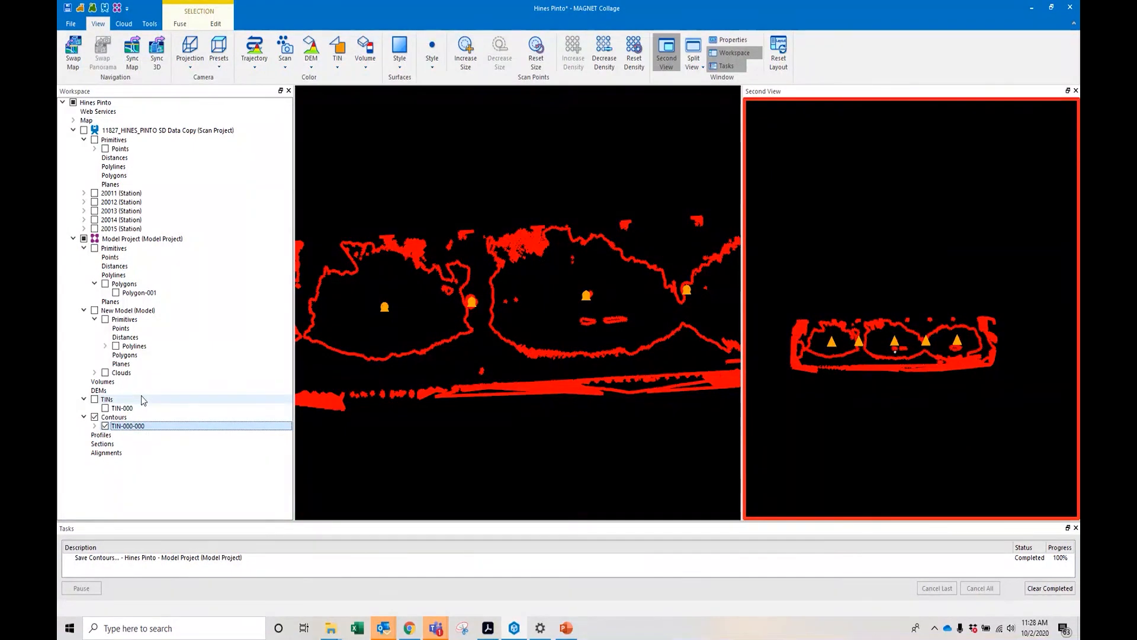
Open the export settings for TIN-000, review the DWG and DXF file formats offered, and close them without exporting
left_click(126, 408)
right_click(126, 409)
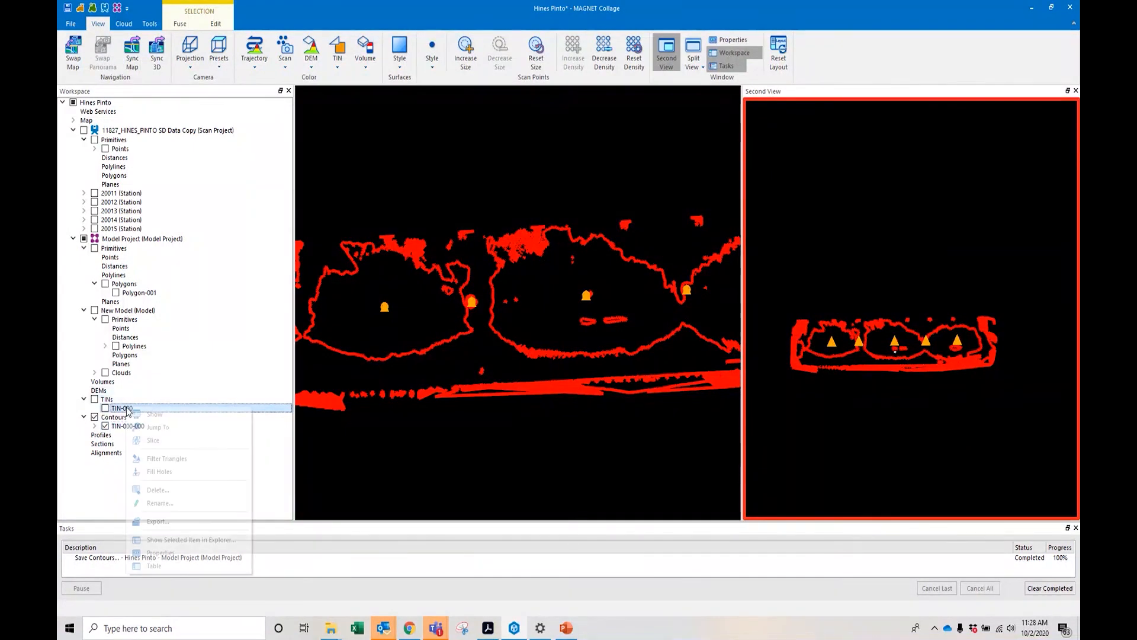
left_click(169, 520)
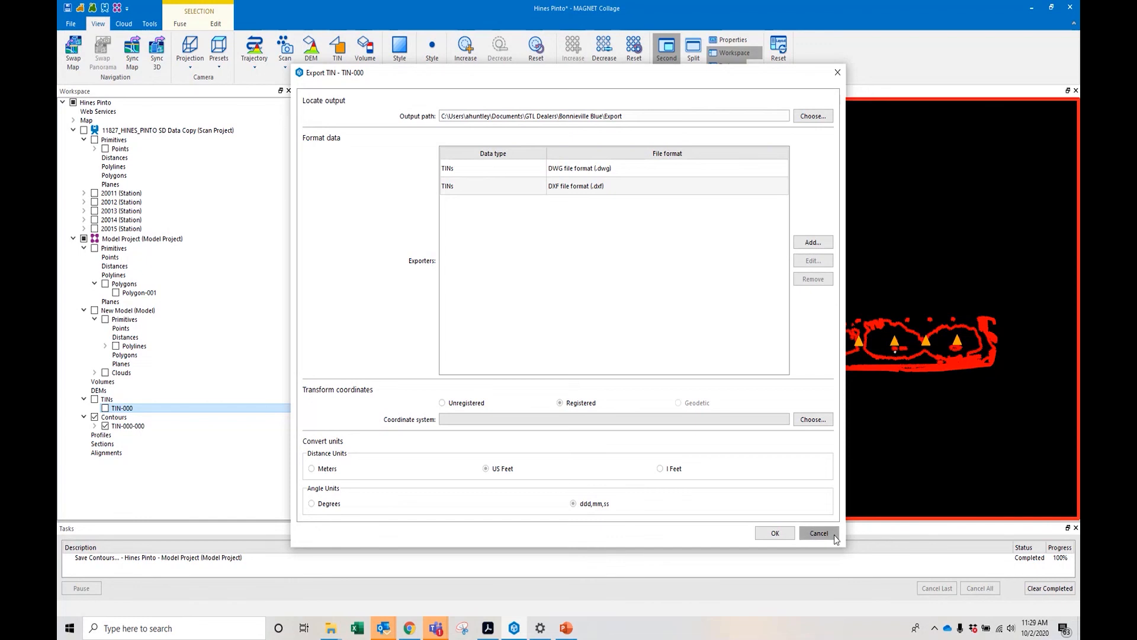
left_click(819, 533)
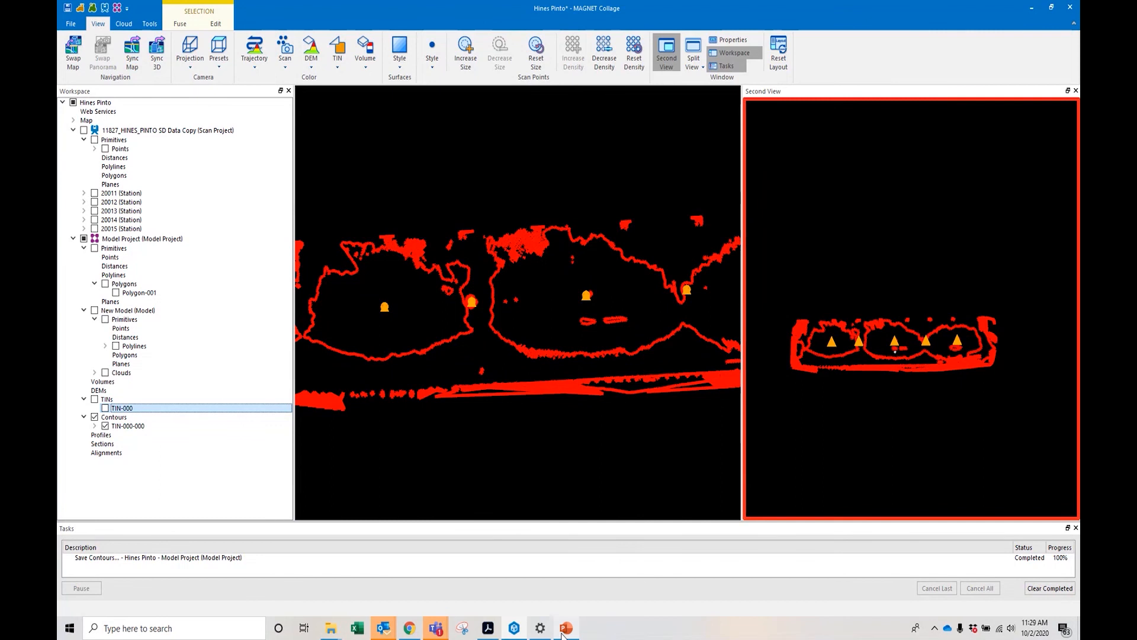
Present the question-mark slide of the Magnet Collage Advanced deck full screen in PowerPoint and open the Tips and Tricks meeting window in Teams
mouse_move(561, 633)
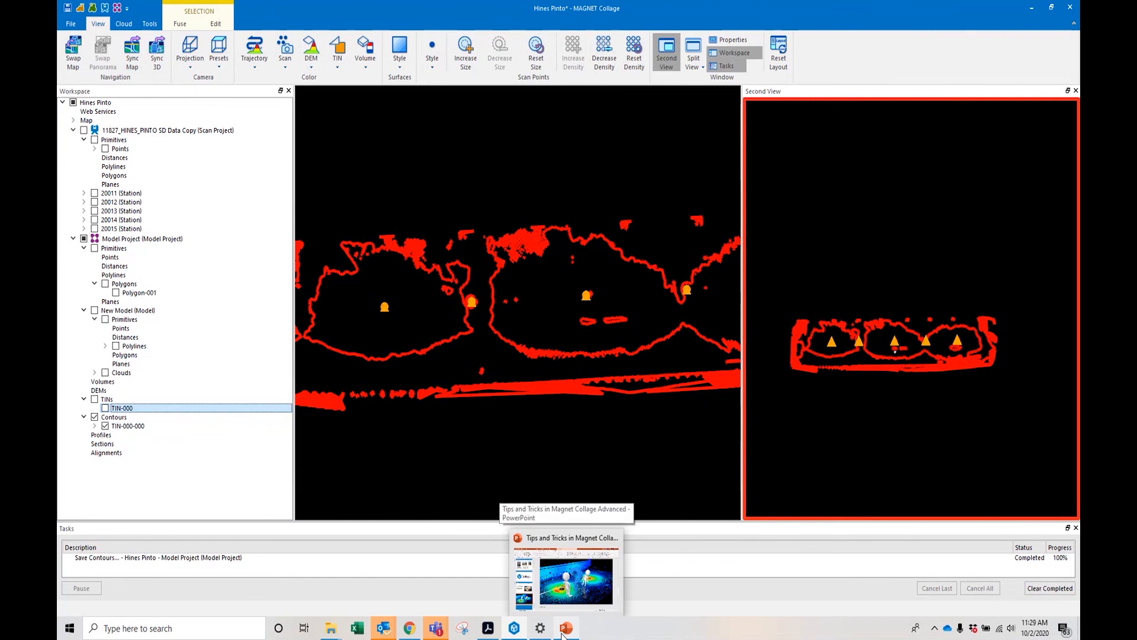
left_click(563, 633)
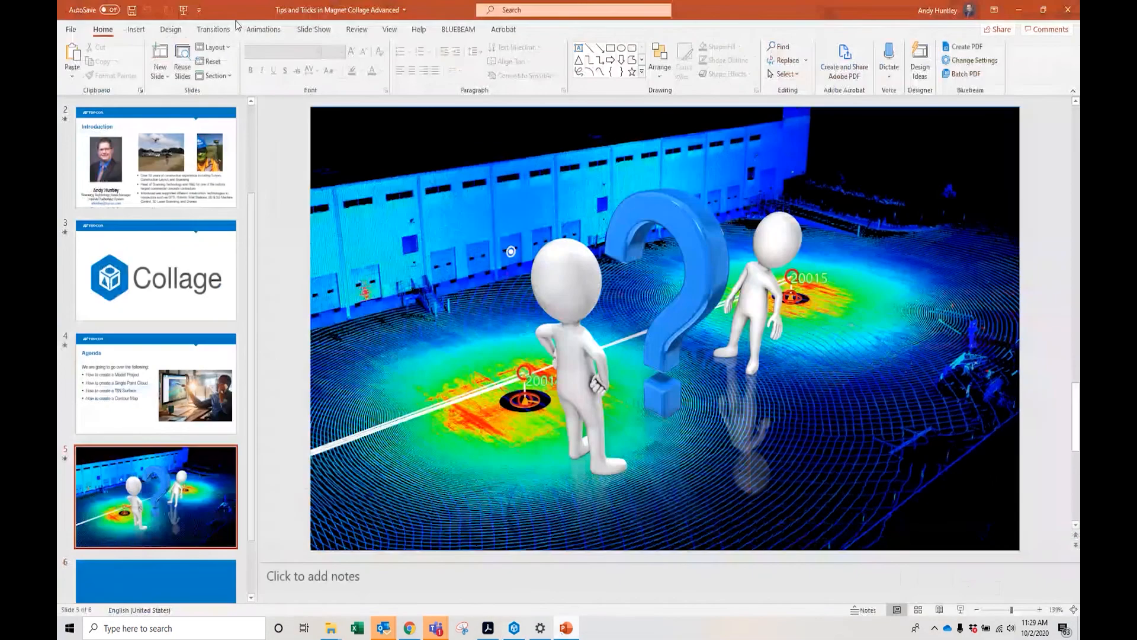
left_click(962, 610)
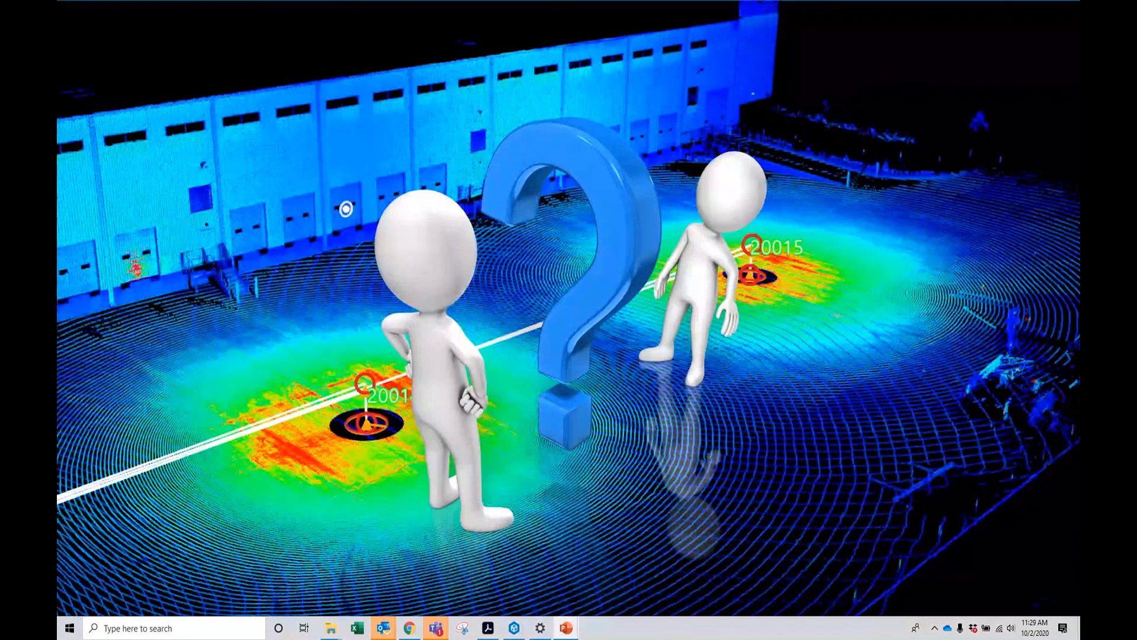
mouse_move(445, 627)
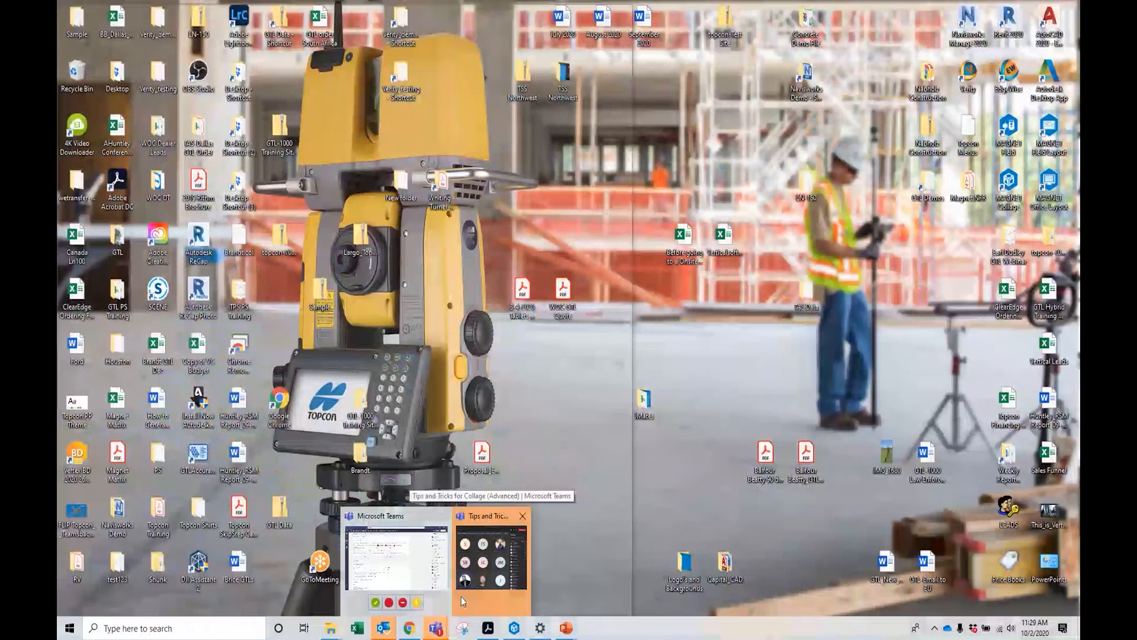
left_click(461, 596)
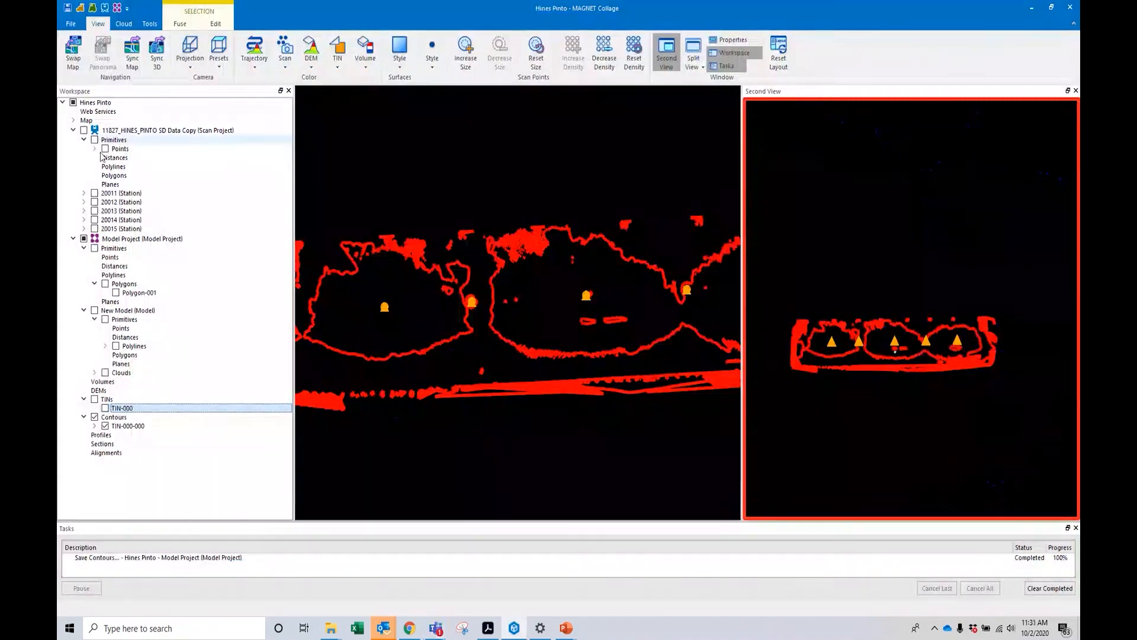
Display the scan project's primitive points in MAGNET Collage and hide all contours to inspect the points around BLD 1 and BLD 2
left_click(105, 148)
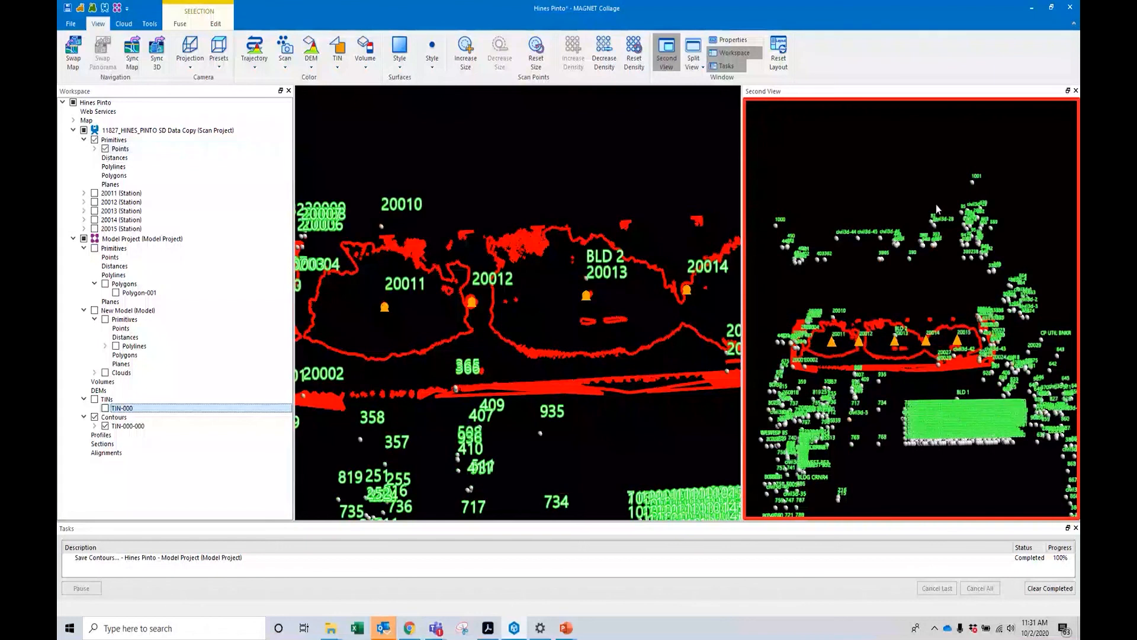
scroll(608, 373, "down", 5)
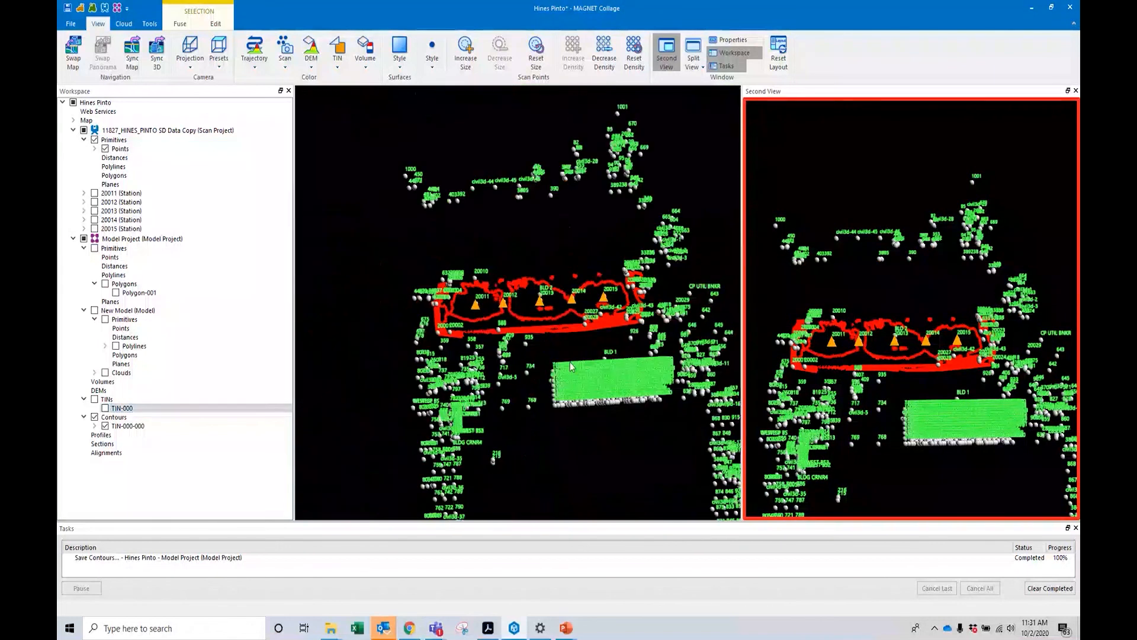
left_click(95, 416)
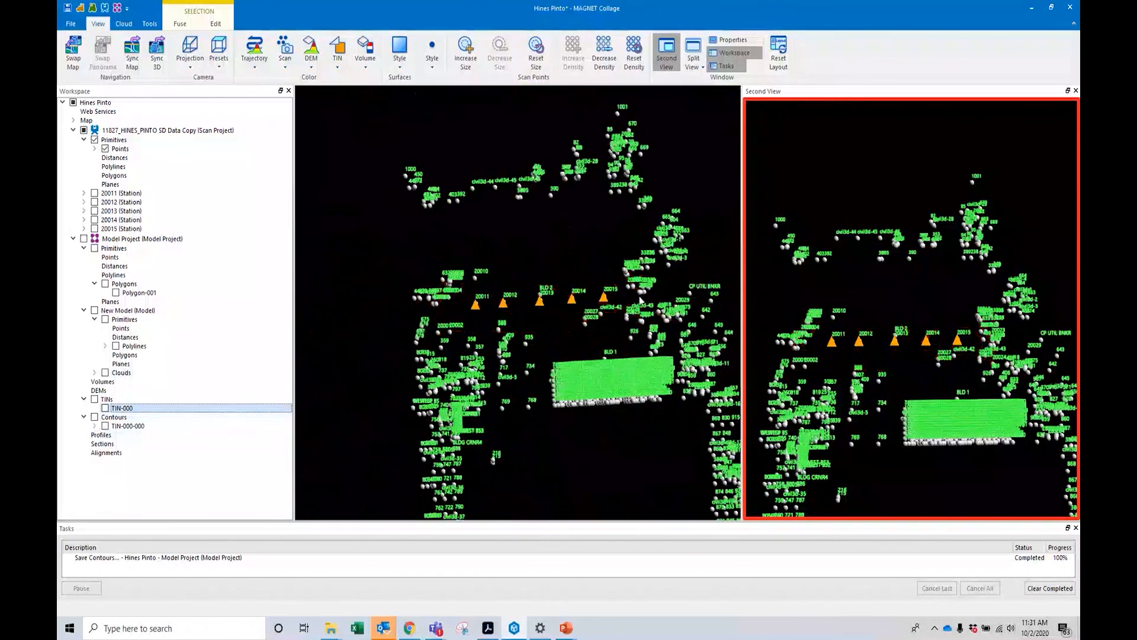
scroll(479, 300, "up", 3)
scroll(421, 289, "up", 2)
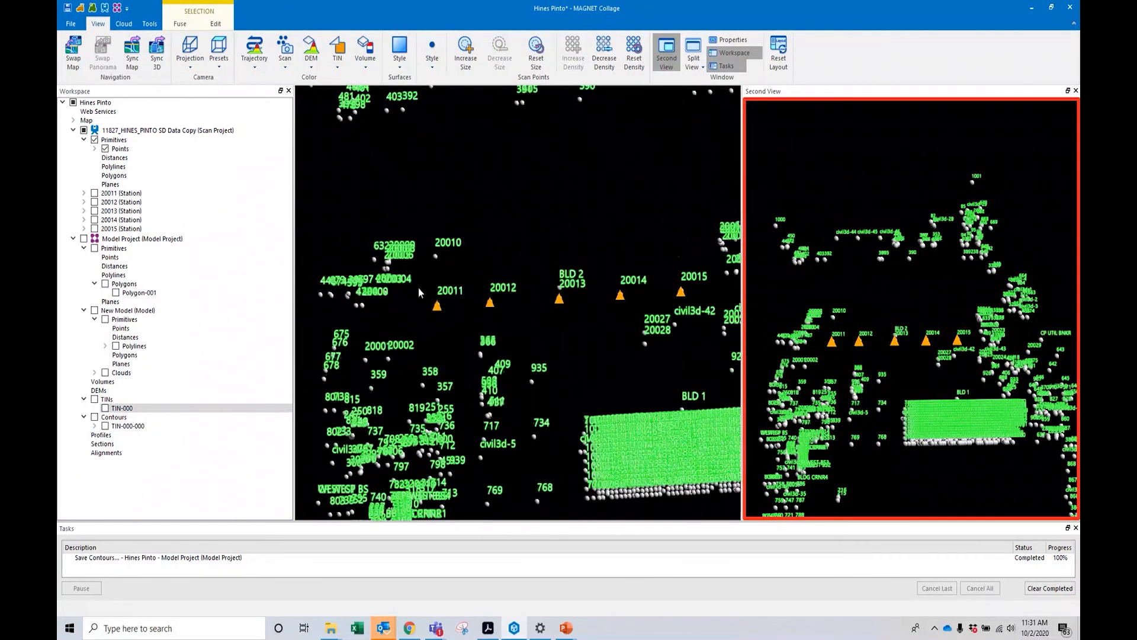
middle_click_drag(609, 383, 424, 417)
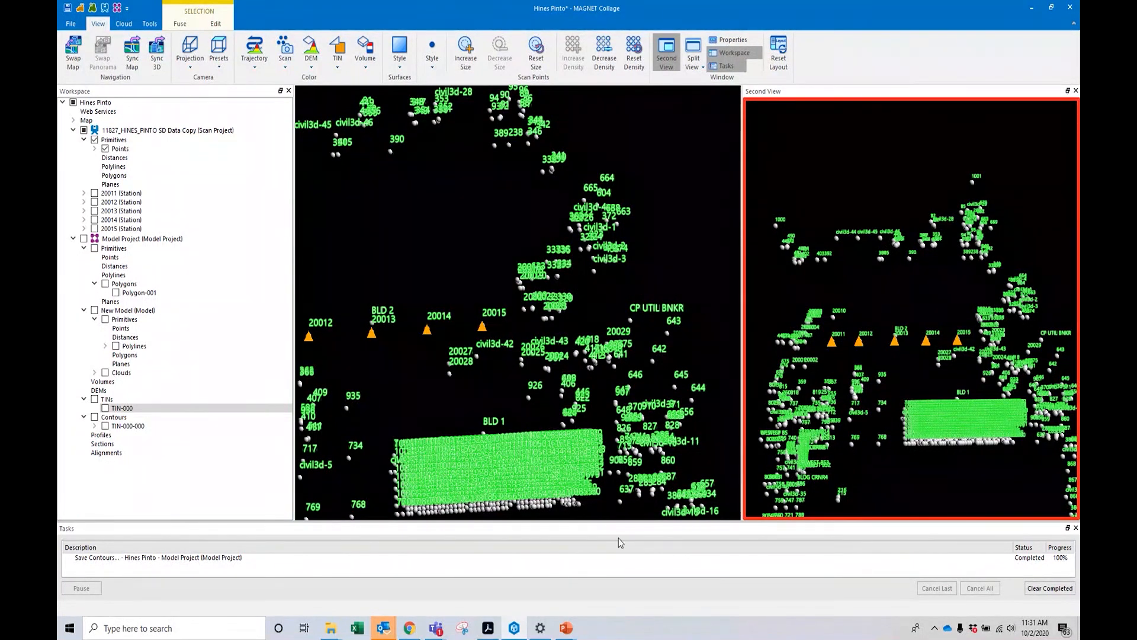
Return to the running PowerPoint slide show and advance it from the question slide to the closing Topcon logo slide
mouse_move(565, 628)
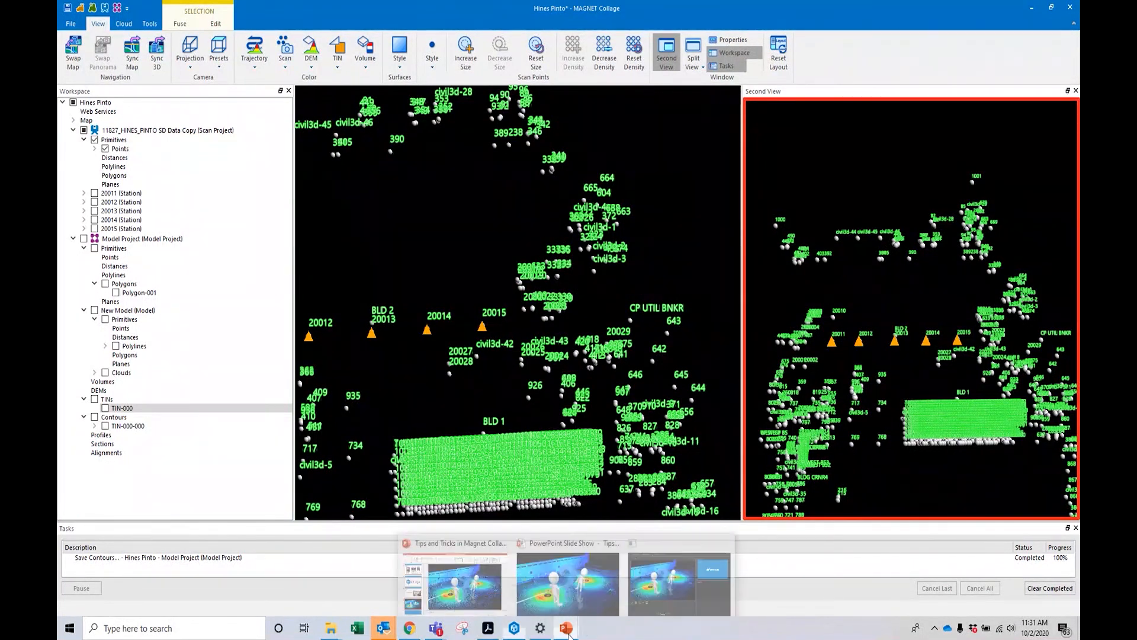
left_click(640, 587)
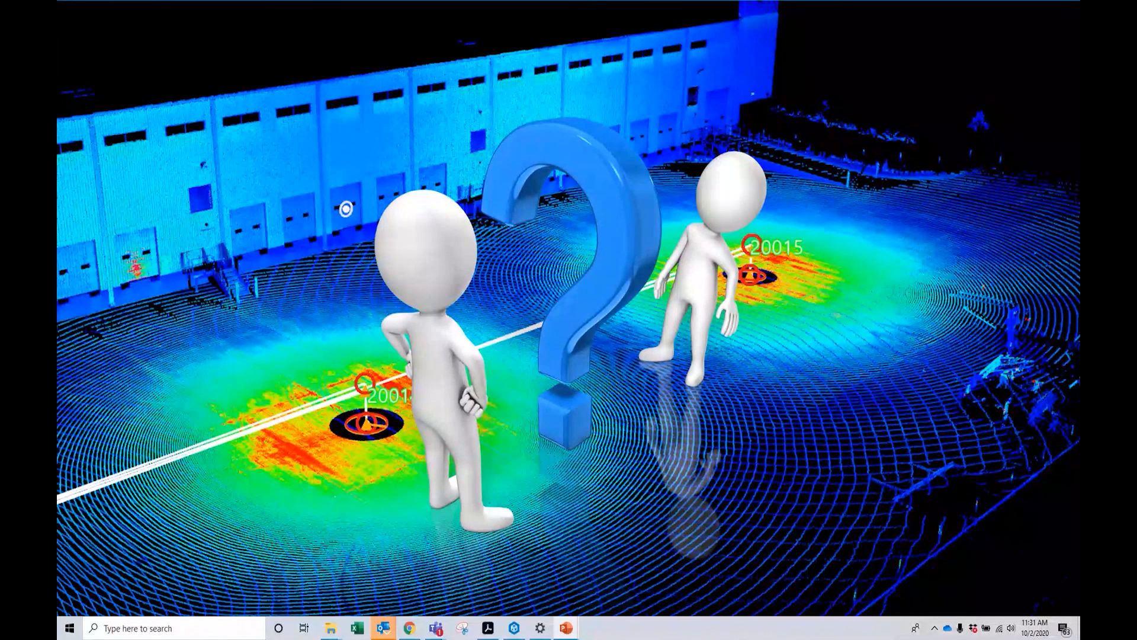
left_click(897, 439)
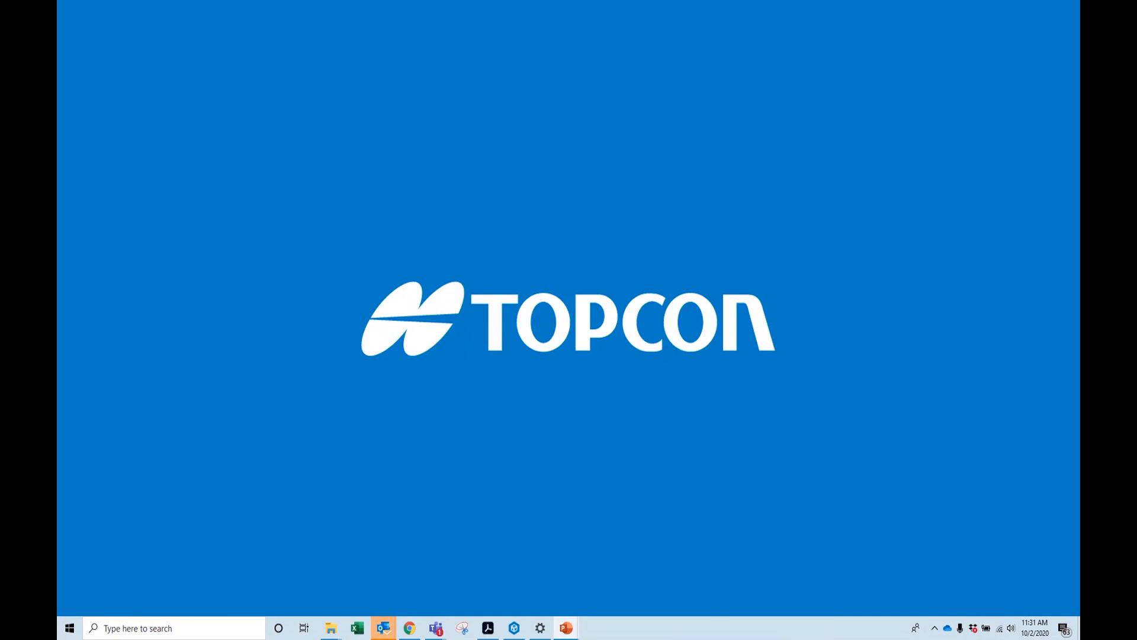
left_click_drag(58, 161, 340, 1)
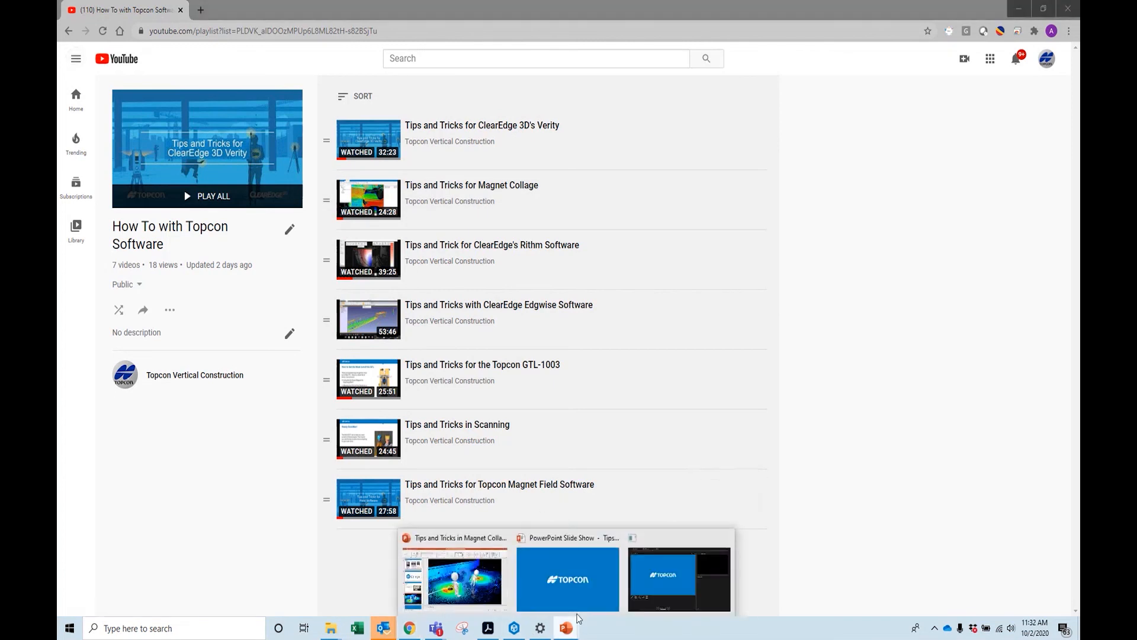
left_click(580, 606)
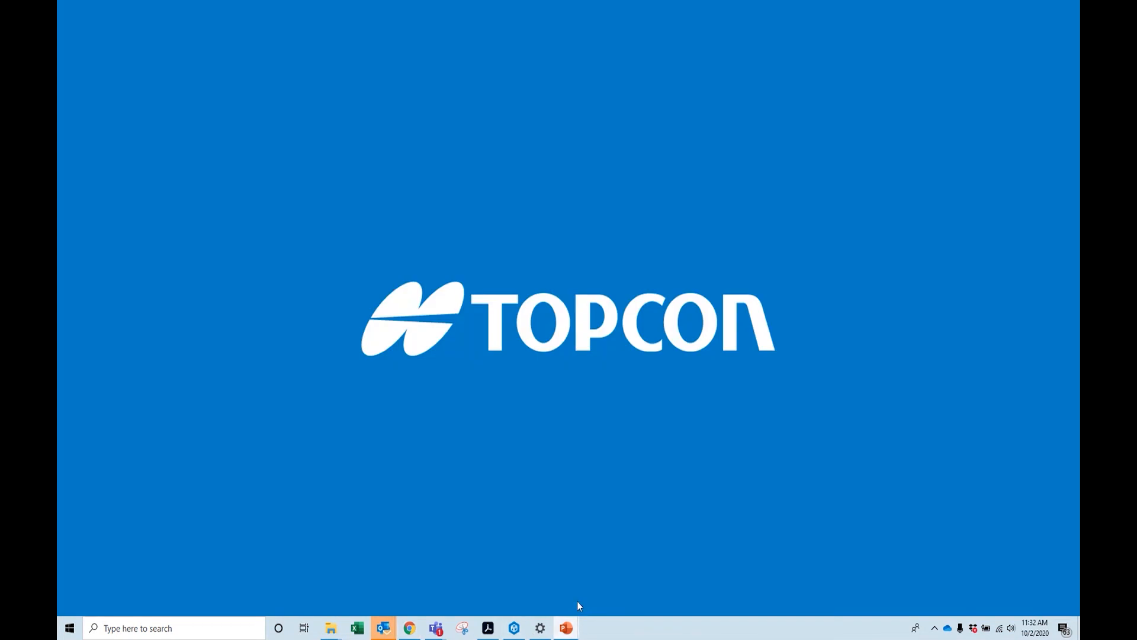